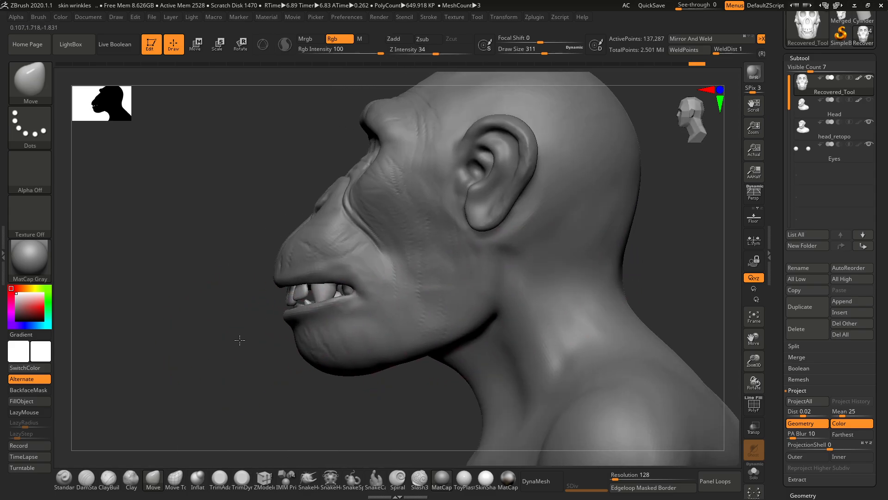
Step: Examine the chimpanzee head from the side, front and three-quarter views, and run a BPR render of it
drag(245, 346, 523, 268)
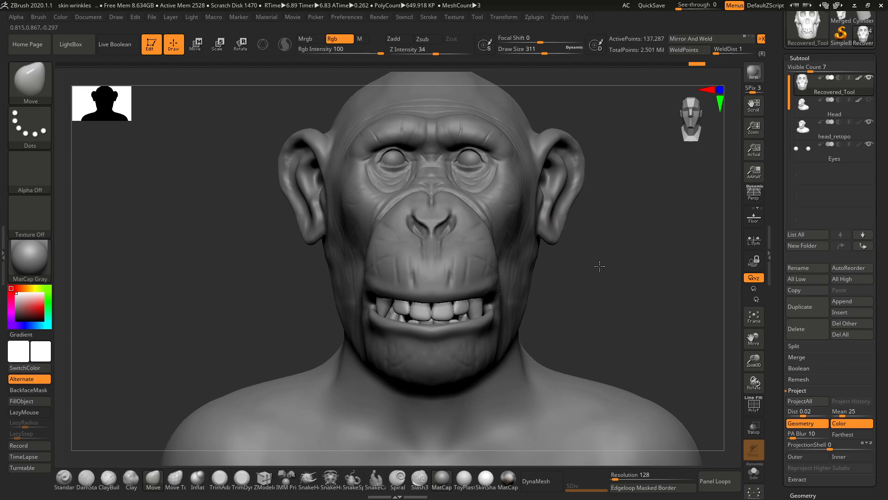
drag(602, 264, 375, 289)
mouse_move(592, 292)
mouse_down()
mouse_move(671, 287)
mouse_move(624, 279)
mouse_move(694, 261)
mouse_move(661, 275)
mouse_up()
drag(718, 177, 642, 247)
click(753, 73)
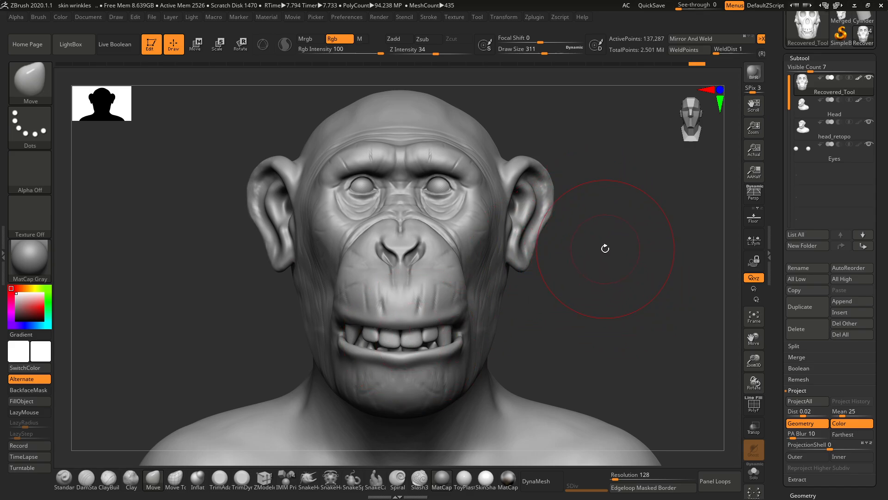
Step: Delete the Head subtool, keeping head_retopo as the active sculpt
click(798, 107)
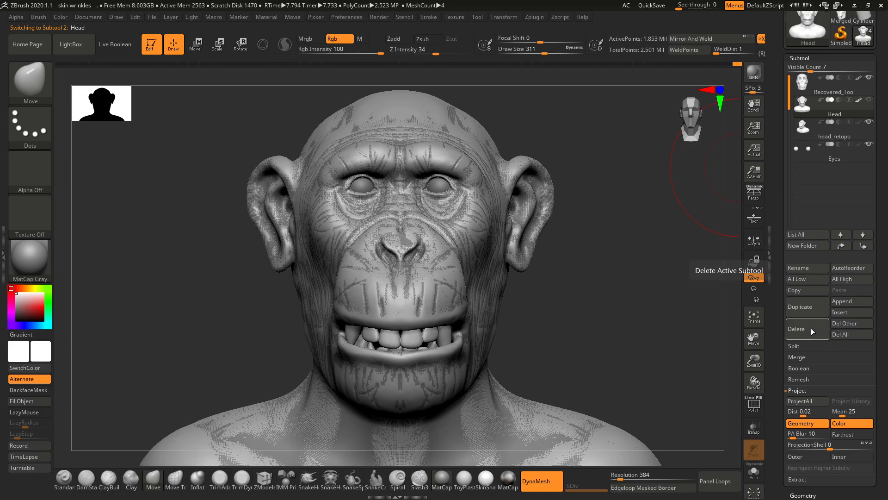
click(809, 329)
click(731, 351)
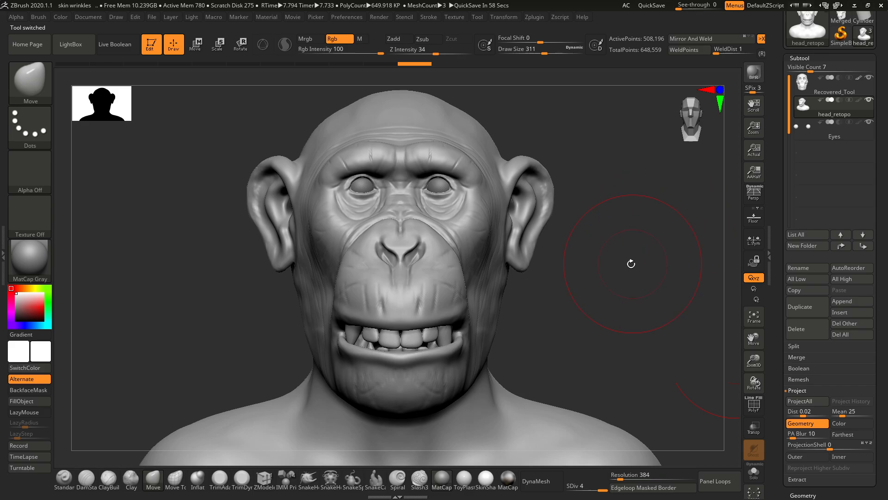
Step: Reduce the Move brush's draw size to 97 and examine the chin, jaw and eye area up close
mouse_move(631, 264)
alt+mouse_down()
mouse_move(610, 231)
mouse_move(580, 247)
mouse_move(611, 268)
mouse_move(604, 241)
alt+mouse_up()
key(space)
mouse_move(567, 327)
alt+mouse_down()
mouse_move(581, 277)
mouse_move(605, 319)
mouse_move(618, 300)
alt+mouse_up()
key(space)
drag(438, 245, 433, 246)
drag(620, 313, 640, 259)
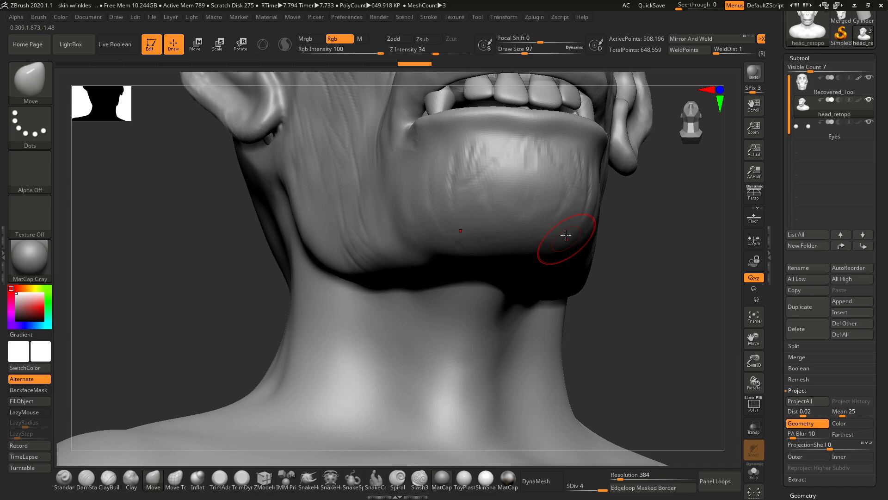
alt+drag(666, 211, 602, 334)
mouse_move(622, 296)
mouse_down()
mouse_move(633, 292)
mouse_move(609, 313)
mouse_move(605, 337)
mouse_move(617, 365)
mouse_move(599, 305)
mouse_move(627, 297)
mouse_up()
alt+drag(171, 276, 70, 285)
mouse_move(614, 176)
alt+mouse_down()
mouse_move(585, 173)
mouse_move(564, 194)
mouse_move(571, 184)
mouse_move(595, 210)
mouse_move(569, 220)
mouse_move(462, 226)
mouse_move(583, 331)
alt+mouse_up()
key(space)
mouse_move(312, 214)
mouse_down()
mouse_move(304, 210)
mouse_move(311, 213)
mouse_up()
mouse_move(589, 192)
alt+mouse_down()
mouse_move(620, 194)
mouse_move(631, 179)
alt+mouse_up()
Step: Build up the brow ridge above the eyes with ClayBuildup at draw size 46, and smooth the strokes
click(108, 477)
key(space)
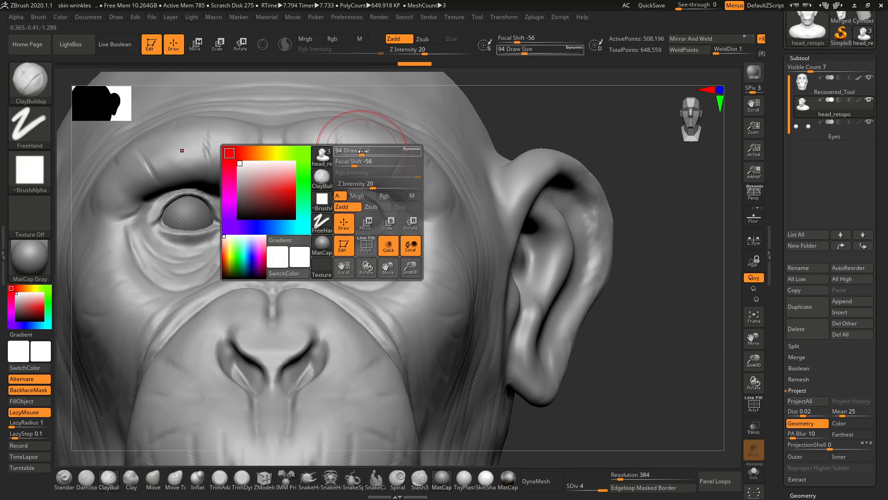
drag(362, 151, 354, 152)
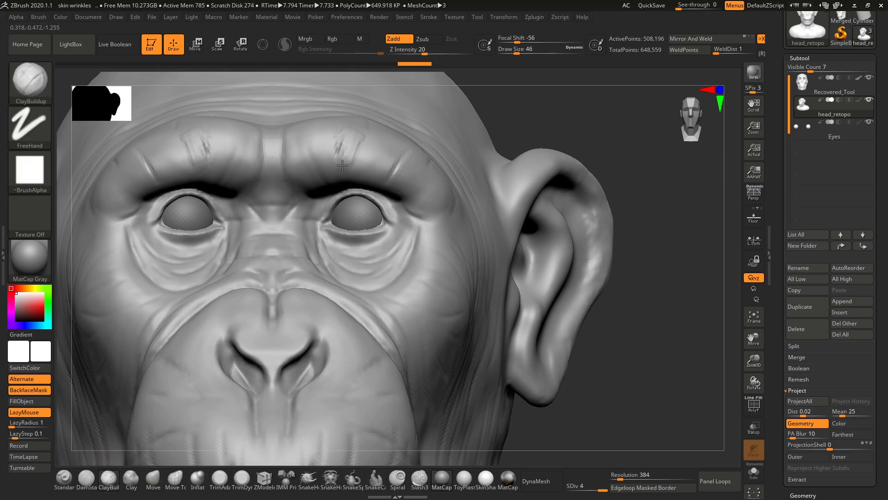
mouse_move(354, 166)
mouse_down()
mouse_move(362, 152)
mouse_move(386, 171)
mouse_up()
mouse_move(374, 141)
shift+mouse_down()
mouse_move(348, 157)
mouse_move(385, 163)
mouse_move(409, 185)
shift+mouse_up()
mouse_move(422, 154)
mouse_down()
mouse_move(415, 177)
mouse_move(422, 162)
mouse_up()
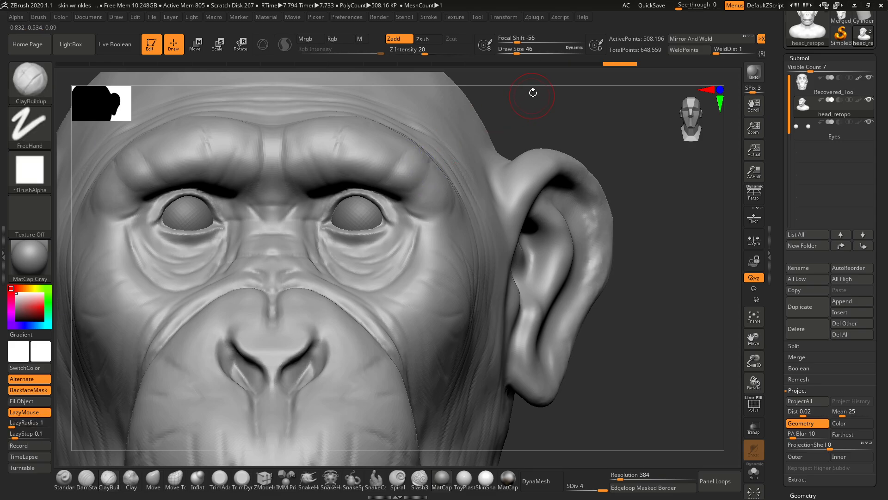
Step: Add clay strokes at the outer ends of the brow ridge, around the outer eye corners
mouse_move(556, 93)
alt+mouse_down()
mouse_move(564, 132)
mouse_move(545, 135)
mouse_move(561, 153)
mouse_move(562, 185)
alt+mouse_up()
mouse_move(459, 239)
mouse_down()
mouse_move(427, 254)
mouse_move(461, 228)
mouse_move(453, 255)
mouse_up()
mouse_move(487, 211)
mouse_down()
mouse_move(428, 259)
mouse_move(470, 231)
mouse_up()
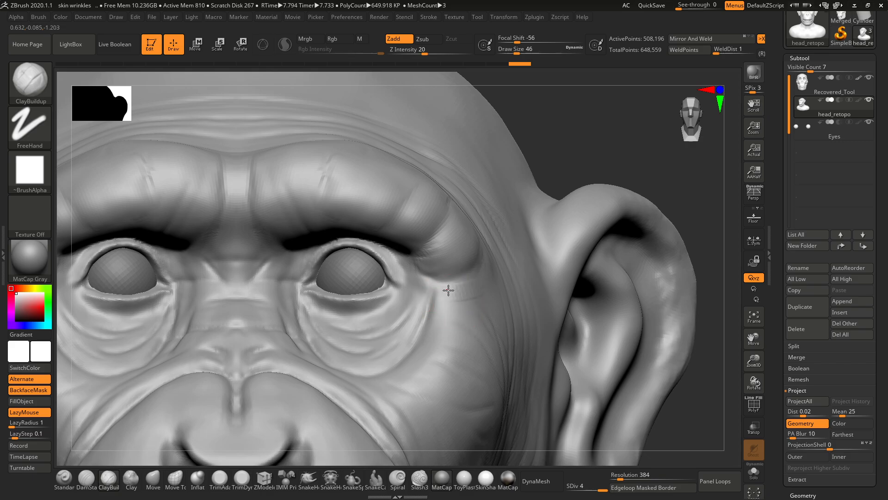
mouse_move(483, 283)
mouse_down()
mouse_move(496, 276)
mouse_move(463, 298)
mouse_move(479, 301)
mouse_up()
Step: Bulk up the inner brow bulges on both sides of the forehead's central crease and smooth them
mouse_move(331, 179)
mouse_down()
mouse_move(336, 168)
mouse_move(353, 178)
mouse_move(343, 168)
mouse_move(369, 184)
mouse_up()
drag(550, 113, 634, 114)
drag(283, 170, 277, 180)
mouse_move(497, 121)
mouse_down()
mouse_move(403, 113)
mouse_move(400, 81)
mouse_up()
drag(300, 175, 305, 212)
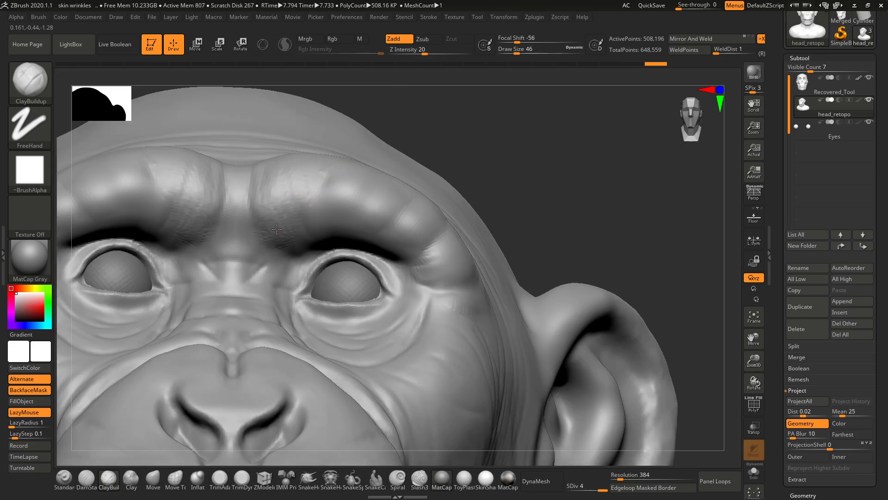
drag(305, 170, 298, 184)
shift+drag(296, 204, 291, 191)
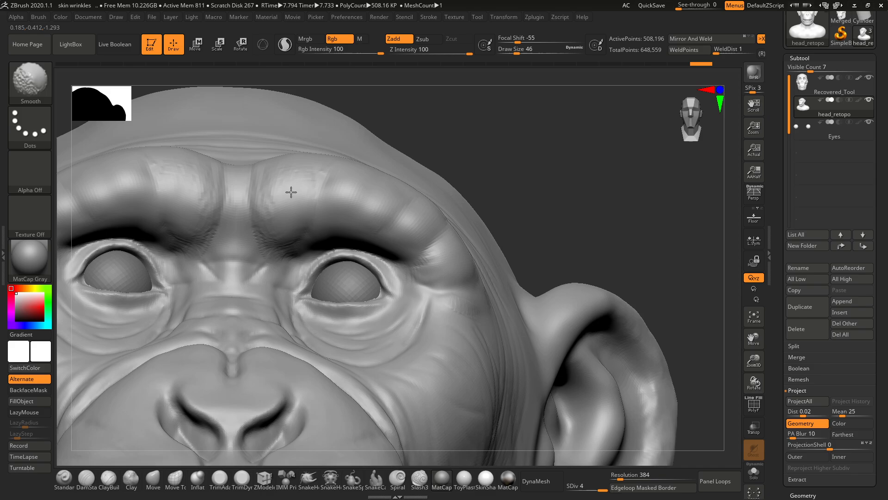
Step: Build up the cheek skin along the diagonal fold beside the muzzle and smooth the strokes
mouse_move(479, 132)
alt+mouse_down()
mouse_move(407, 112)
mouse_move(459, 160)
alt+mouse_up()
ctrl+right_drag(513, 160, 515, 233)
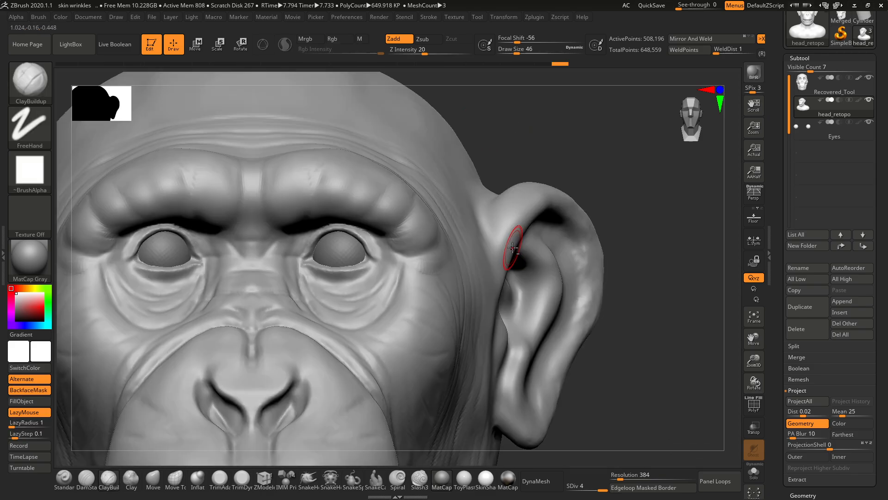
alt+drag(611, 165, 537, 149)
alt+drag(563, 182, 500, 124)
alt+drag(568, 267, 518, 290)
alt+drag(581, 292, 606, 262)
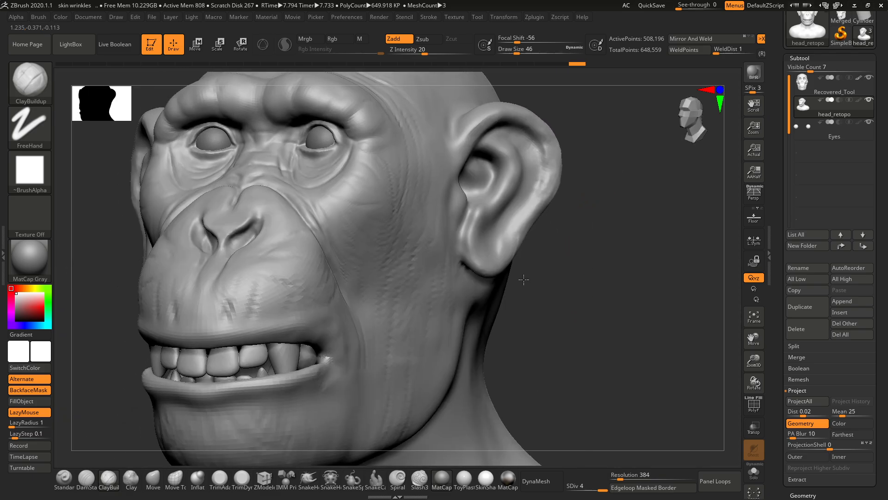
alt+drag(523, 279, 504, 301)
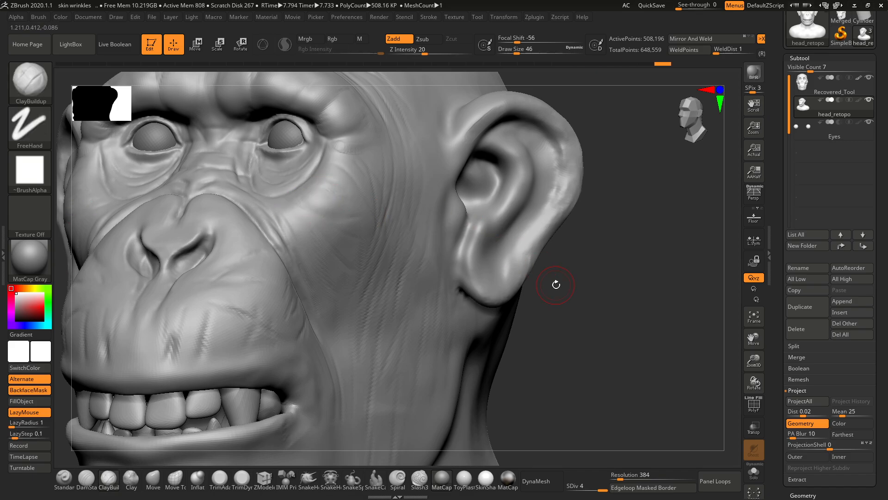
drag(557, 284, 531, 324)
drag(304, 195, 344, 248)
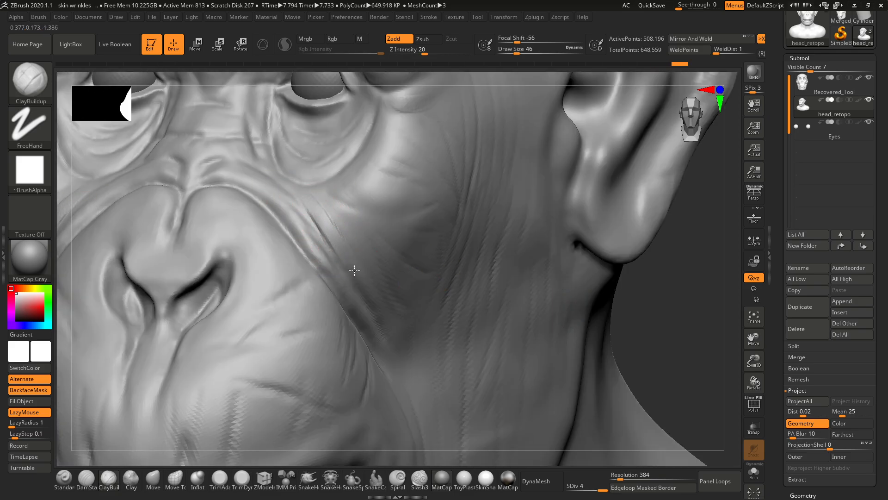
key(shift)
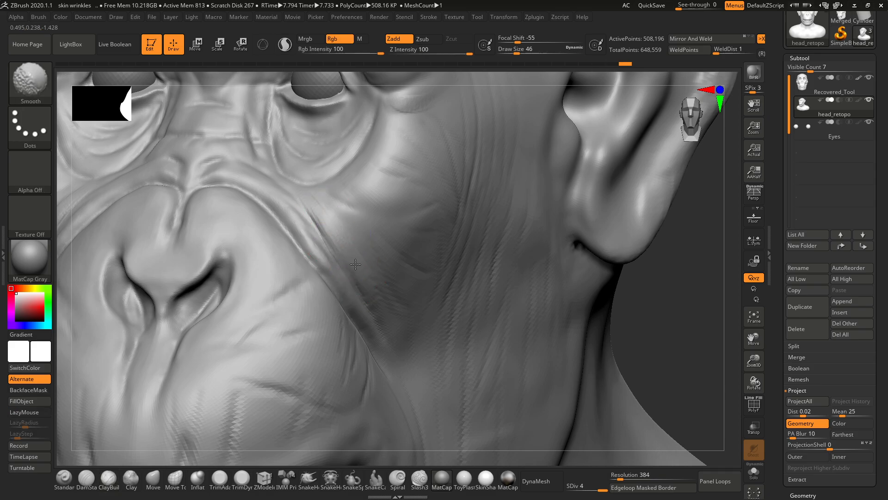
shift+drag(340, 236, 375, 294)
alt+drag(662, 297, 597, 323)
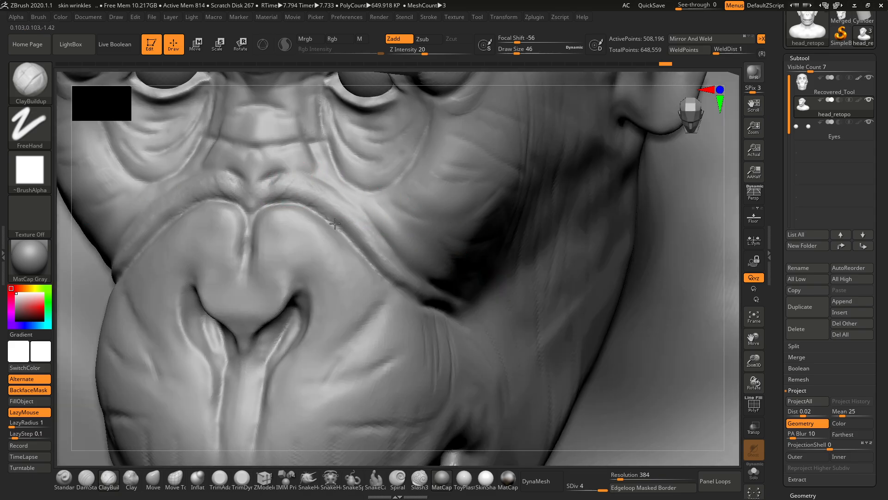
drag(311, 192, 373, 253)
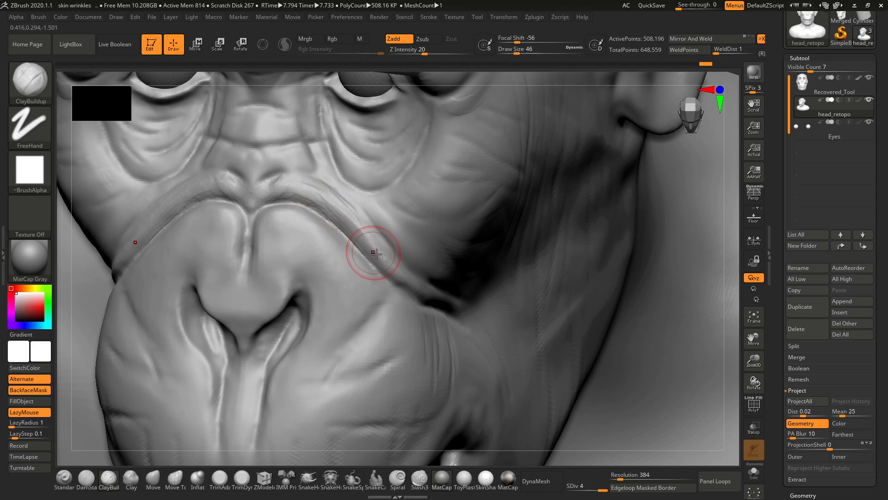
key(ctrl+z)
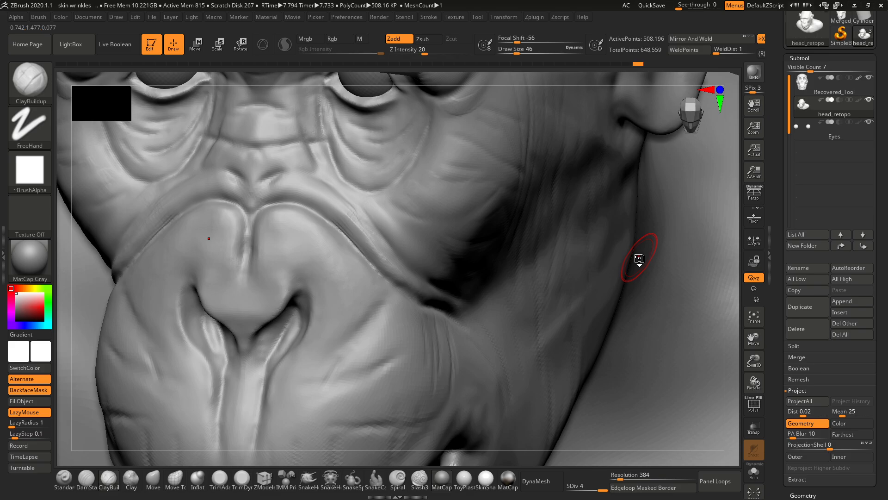
Step: Sculpt the outer and lower folds of the bags beneath the eyes with ClayBuildup strokes
drag(353, 184, 364, 195)
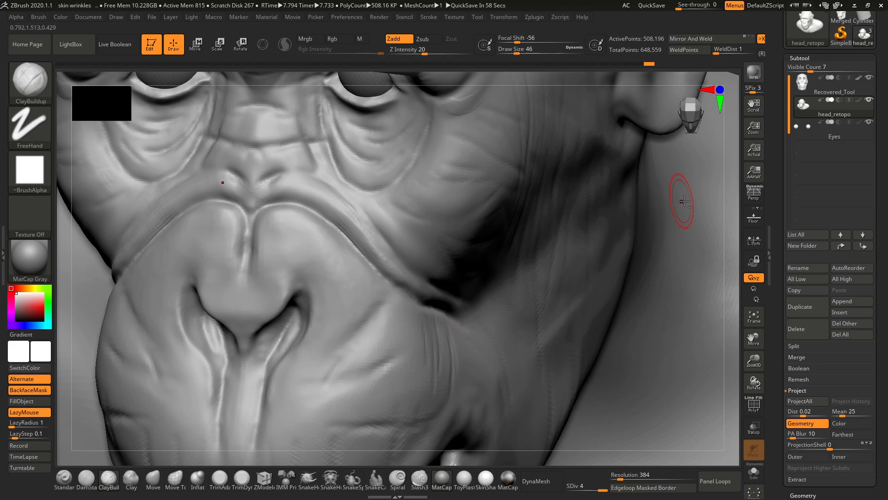
drag(729, 212, 594, 283)
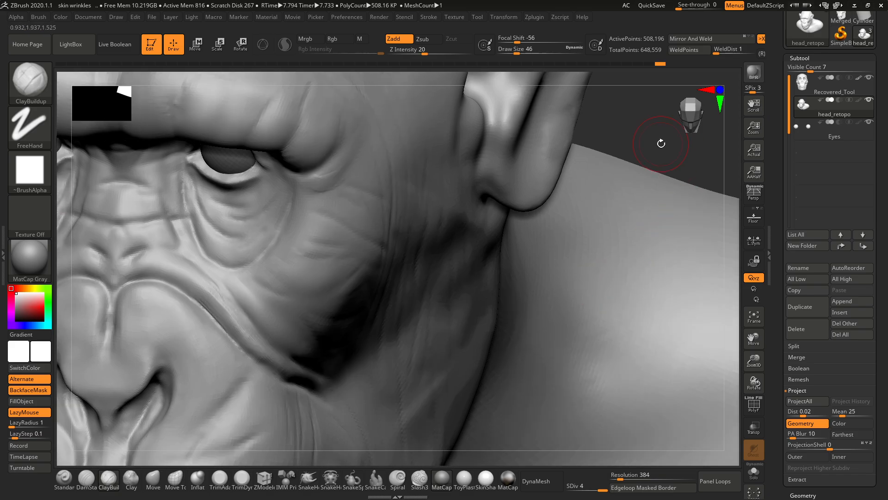
drag(661, 144, 666, 111)
drag(609, 194, 603, 179)
alt+drag(626, 210, 595, 217)
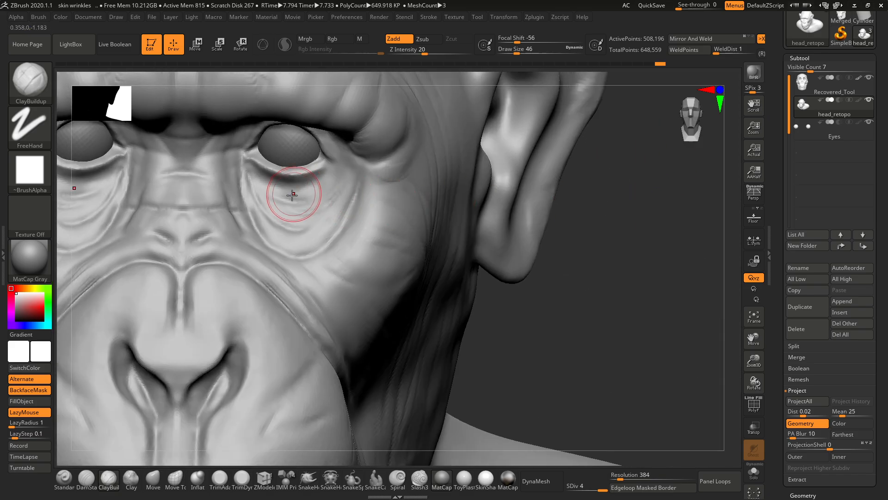
drag(293, 195, 244, 184)
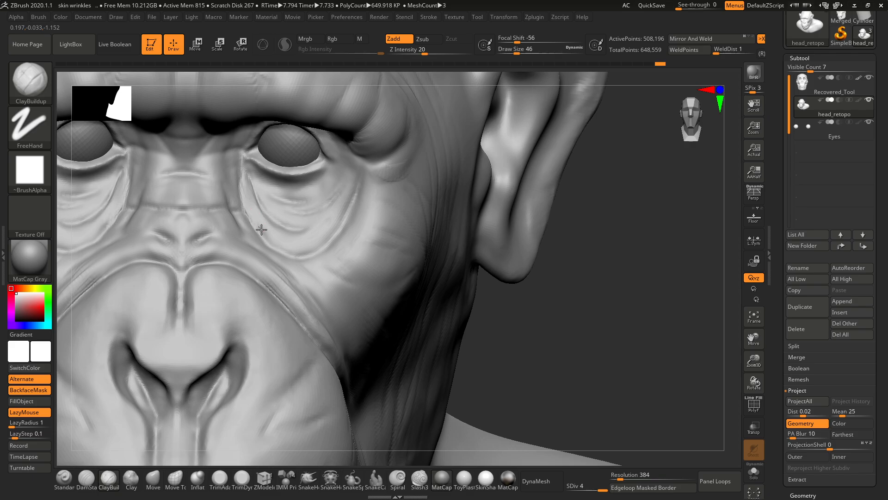
mouse_move(282, 241)
mouse_down()
mouse_move(316, 237)
mouse_move(289, 240)
mouse_move(306, 241)
mouse_up()
mouse_move(285, 244)
mouse_down()
mouse_move(320, 228)
mouse_move(345, 202)
mouse_up()
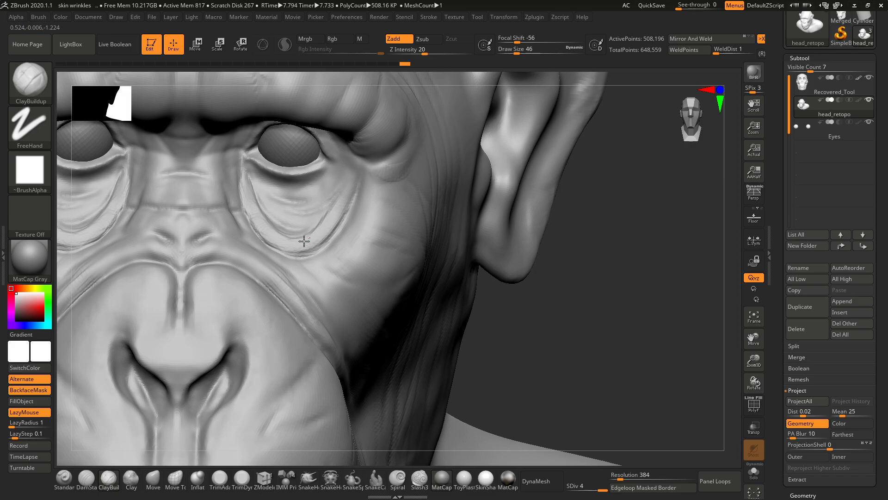
drag(304, 241, 299, 245)
drag(279, 242, 309, 246)
drag(264, 195, 263, 194)
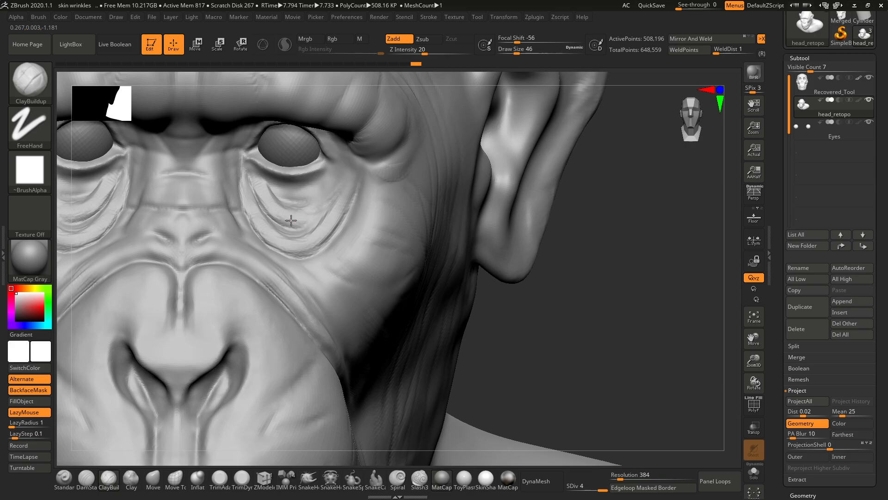
Step: Add inner wrinkle folds directly under the lower eyelids and smooth the eye bags
drag(291, 220, 297, 227)
drag(280, 192, 319, 196)
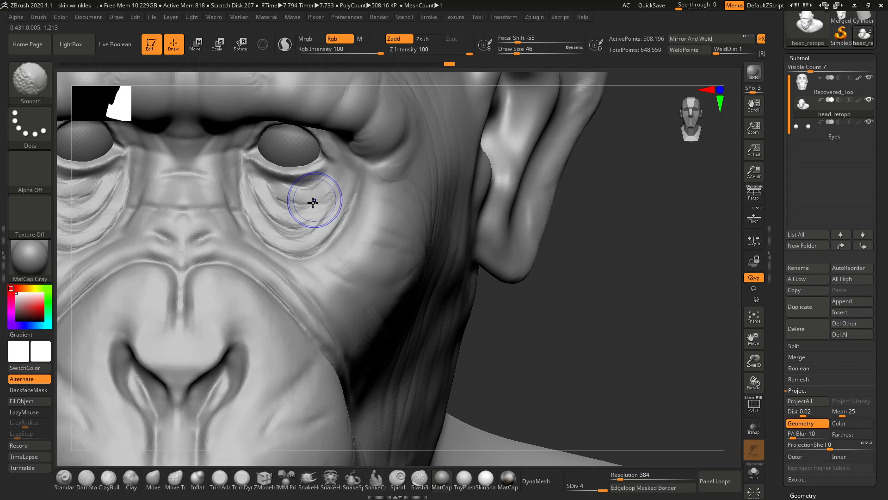
key(shift)
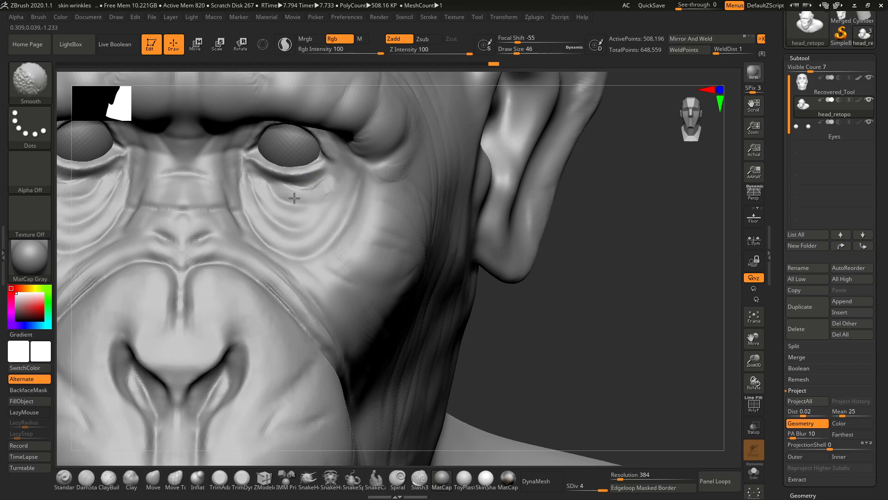
mouse_move(555, 235)
mouse_down()
mouse_move(575, 210)
mouse_move(563, 234)
mouse_move(495, 219)
mouse_up()
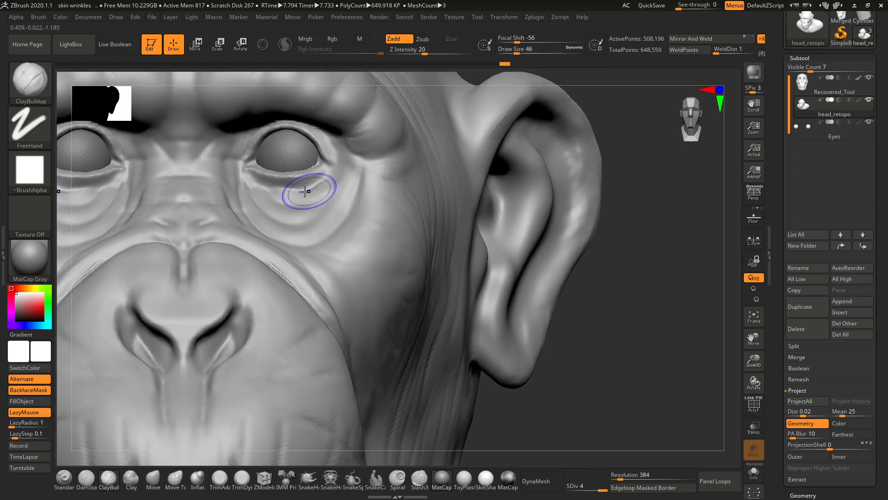
key(shift)
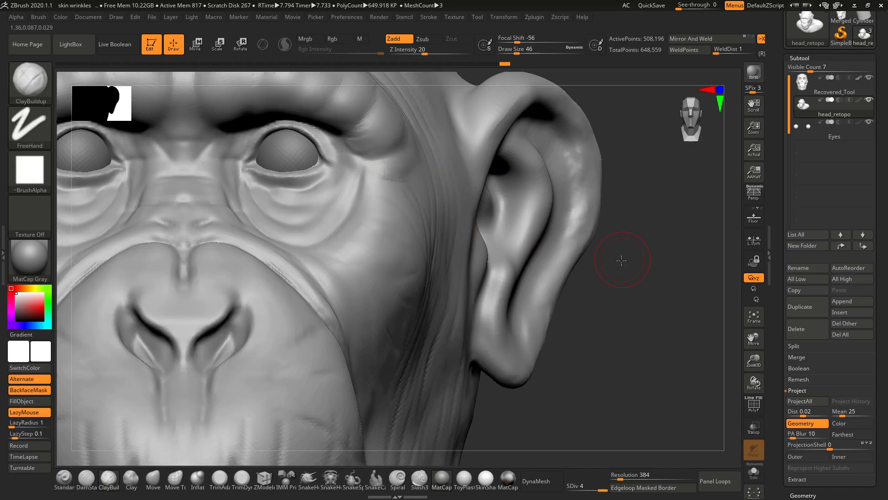
Step: Build up the small skin folds at the base of the nose bridge, above the muzzle, and smooth them
drag(621, 260, 607, 283)
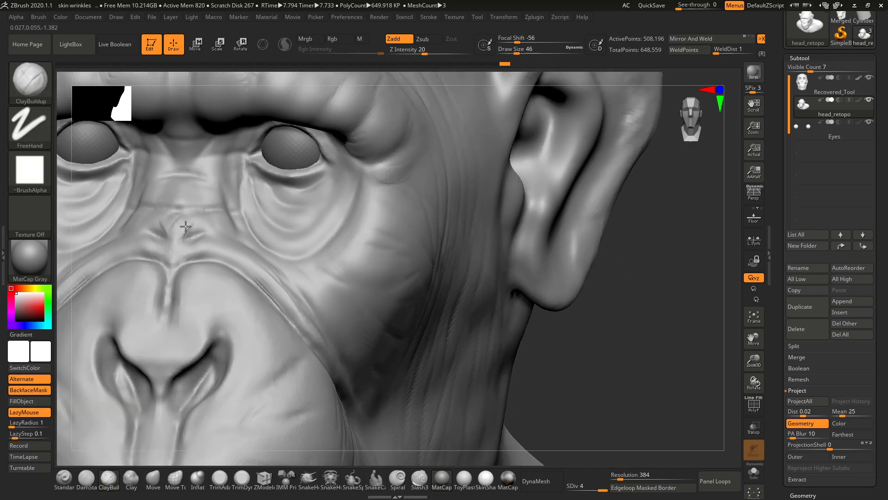
drag(219, 220, 224, 227)
key(shift)
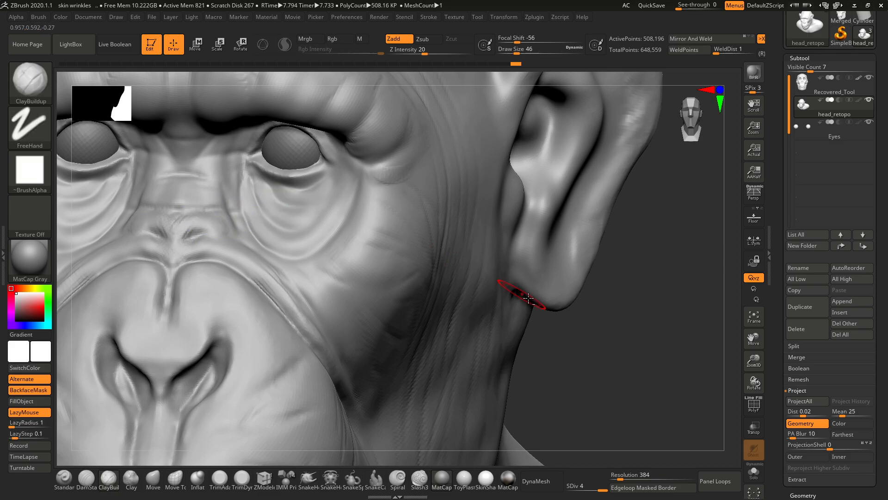
mouse_move(601, 318)
mouse_down()
mouse_move(638, 282)
mouse_move(559, 294)
mouse_move(539, 311)
mouse_up()
drag(218, 218, 205, 233)
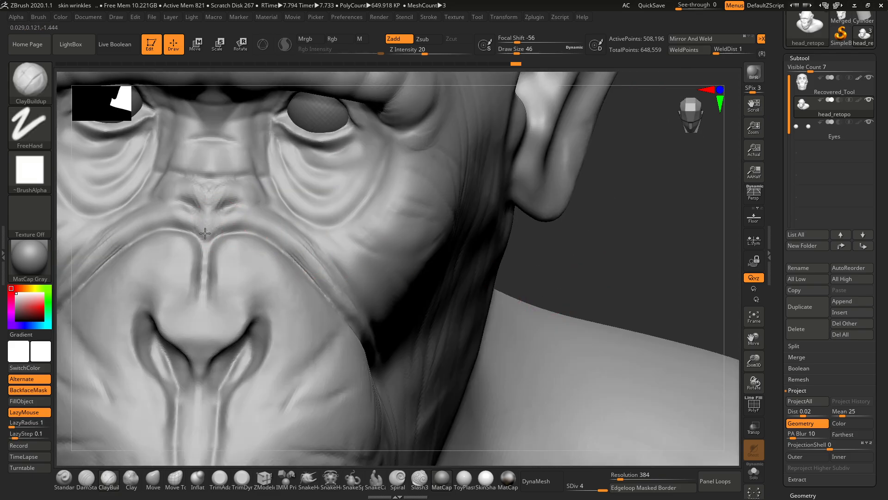
drag(257, 220, 252, 218)
key(shift)
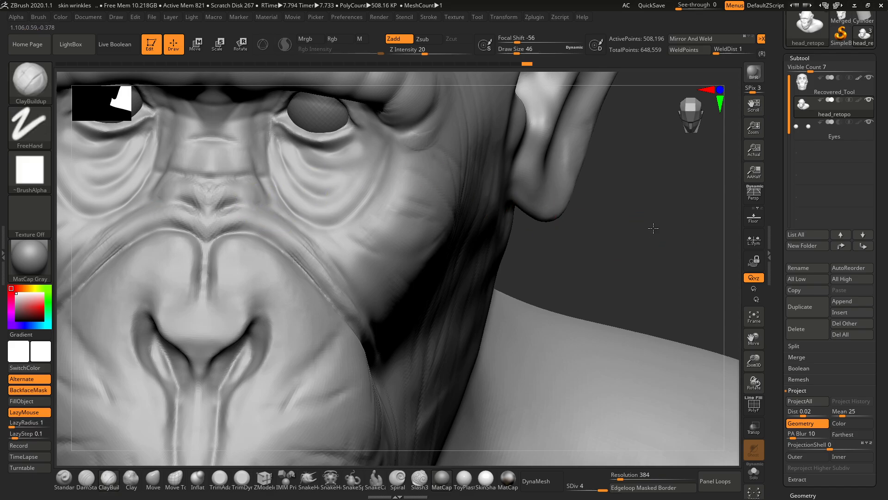
Step: Build up the arched upper edge of the nose pad and upper muzzle with ClayBuildup at draw size 51, and smooth the strokes
mouse_move(652, 227)
mouse_down()
mouse_move(650, 218)
mouse_move(641, 236)
mouse_up()
mouse_move(246, 224)
mouse_down()
mouse_move(233, 206)
mouse_move(287, 238)
mouse_move(252, 206)
mouse_up()
key(space)
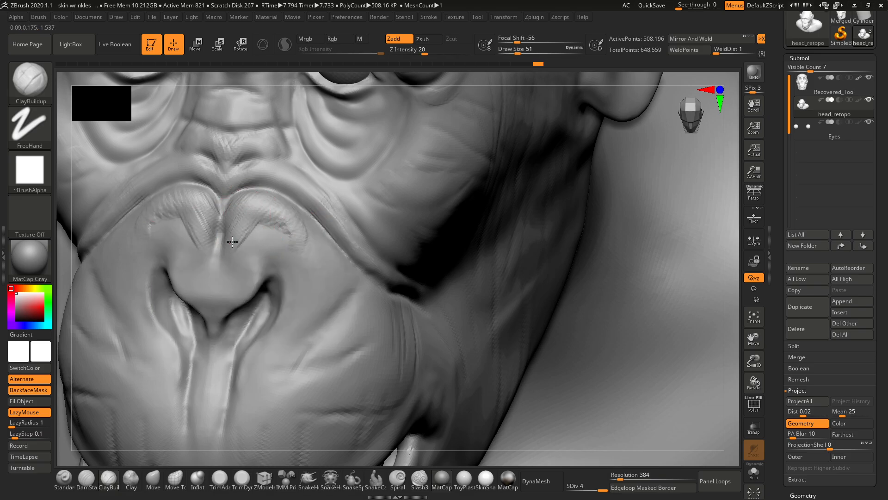
mouse_move(232, 241)
mouse_down()
mouse_move(289, 215)
mouse_move(317, 241)
mouse_move(326, 275)
mouse_move(313, 315)
mouse_up()
mouse_move(340, 274)
mouse_down()
mouse_move(276, 343)
mouse_move(337, 303)
mouse_move(288, 352)
mouse_up()
drag(314, 296, 310, 313)
shift+drag(311, 313, 303, 333)
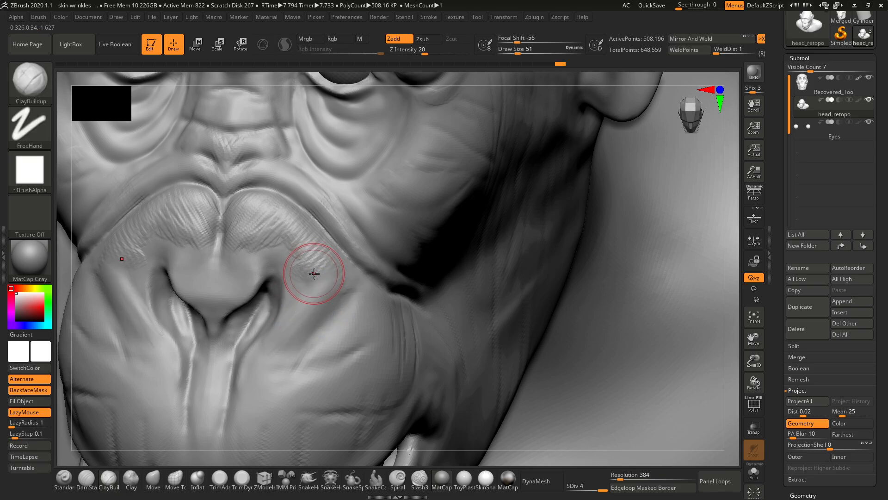
Step: Add ClayBuildup volume down the nose lobes and around the upper nostrils, and smooth it into the muzzle
mouse_move(314, 274)
mouse_down()
mouse_move(294, 294)
mouse_move(298, 257)
mouse_move(283, 254)
mouse_move(277, 266)
mouse_move(258, 228)
mouse_move(220, 281)
mouse_move(246, 265)
mouse_up()
mouse_move(269, 233)
mouse_down()
mouse_move(277, 227)
mouse_move(265, 263)
mouse_up()
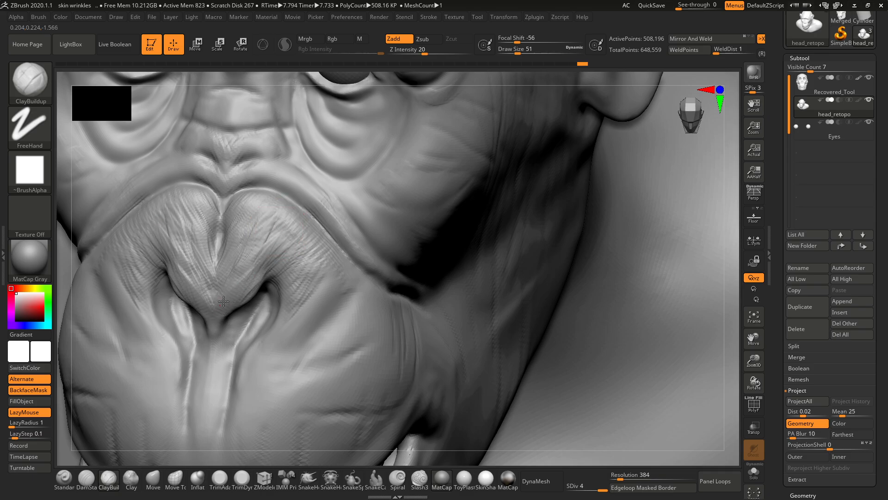
key(shift)
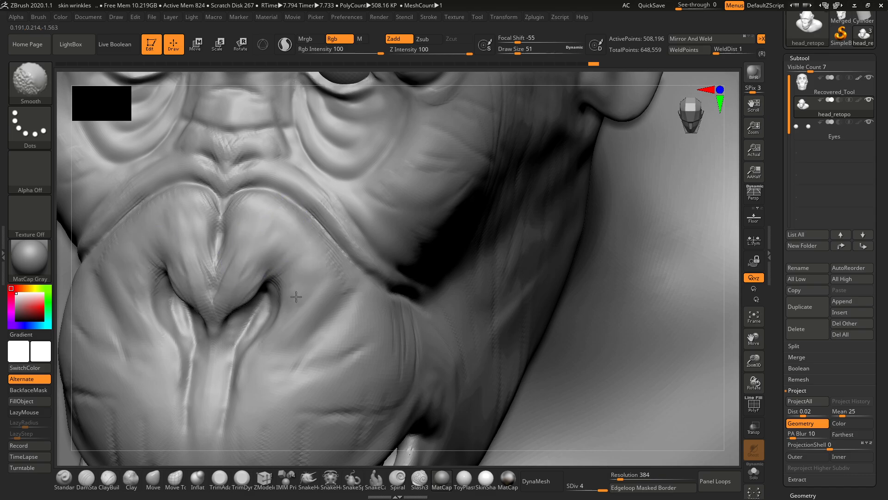
Step: Refine the two nose lobes along the central groove and smooth their surface down to the nose tip
mouse_move(713, 204)
mouse_down()
mouse_move(734, 196)
mouse_move(644, 184)
mouse_up()
key(shift)
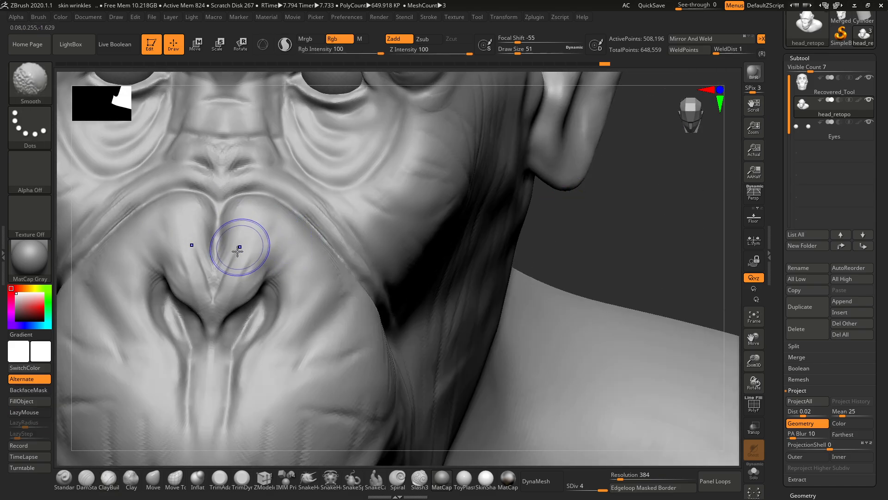
shift+drag(238, 251, 218, 298)
drag(233, 254, 230, 276)
mouse_move(234, 267)
shift+mouse_down()
mouse_move(228, 278)
mouse_move(240, 267)
shift+mouse_up()
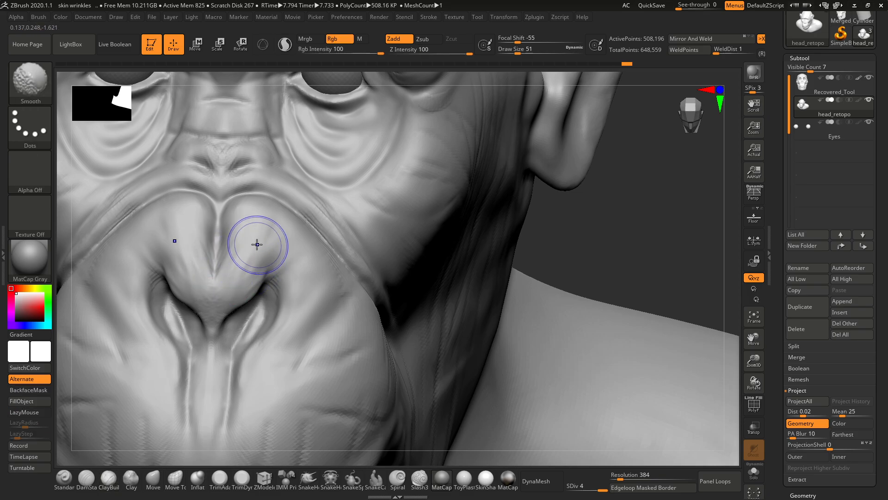
key(shift)
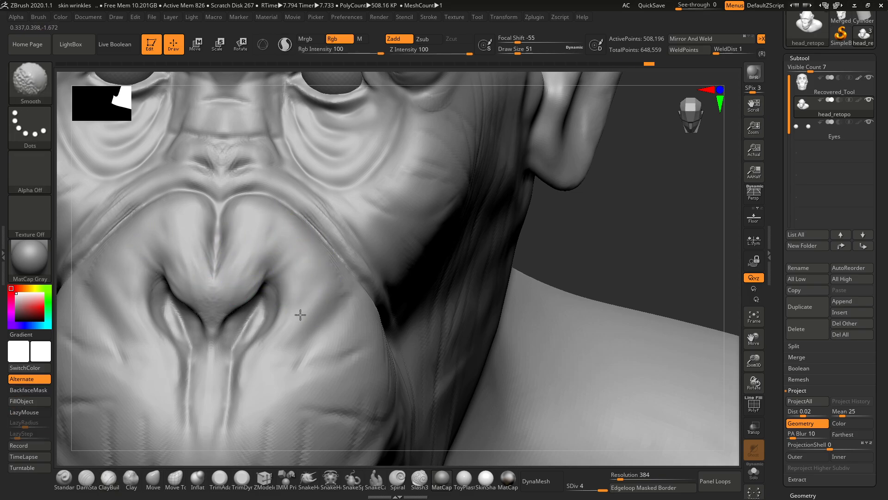
Step: Shape and soften the diagonal skin folds on the sides of the muzzle beside the nostrils
shift+drag(301, 314, 311, 334)
mouse_move(347, 293)
shift+mouse_down()
mouse_move(313, 343)
mouse_move(319, 330)
mouse_move(294, 342)
mouse_move(337, 303)
mouse_move(304, 343)
shift+mouse_up()
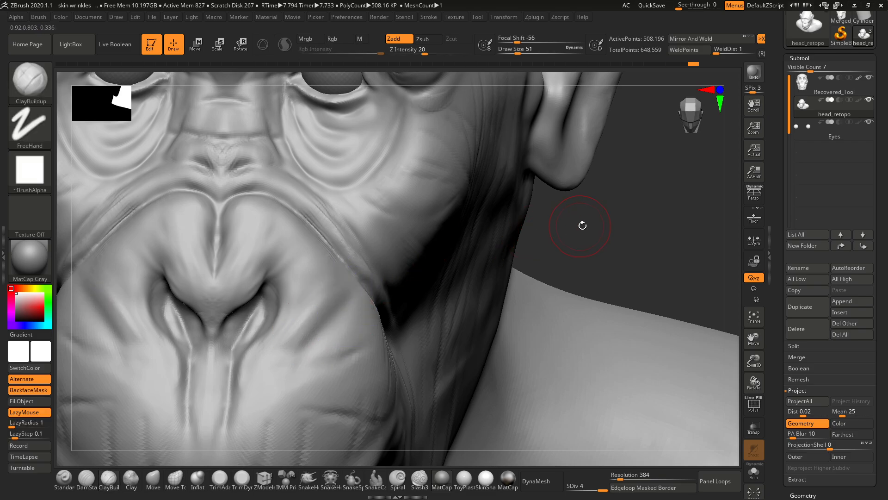
mouse_move(583, 225)
mouse_down()
mouse_move(610, 163)
mouse_move(625, 163)
mouse_up()
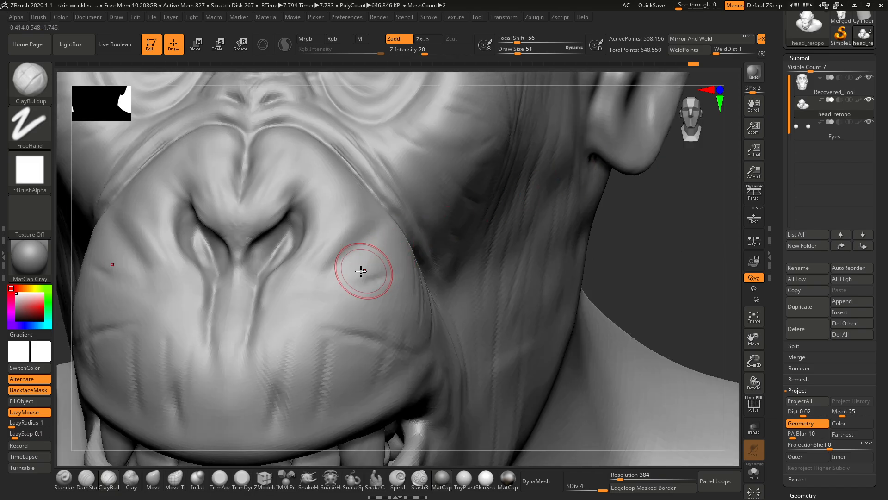
key(shift)
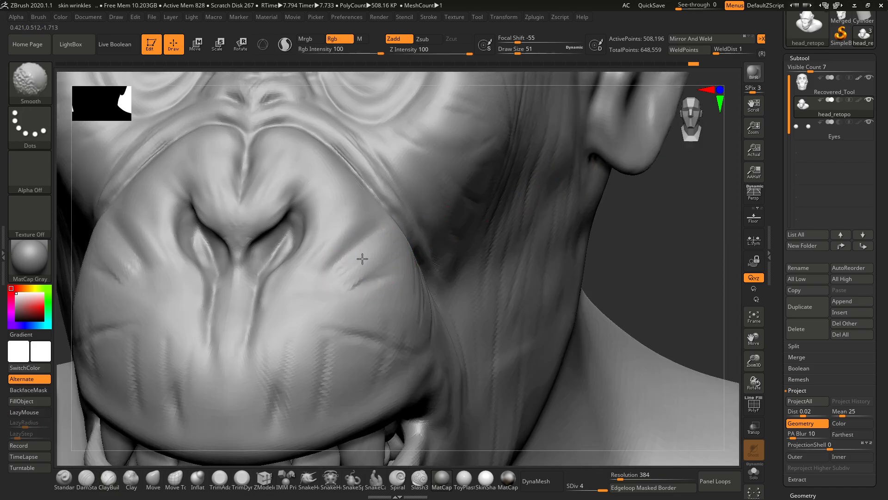
shift+drag(368, 264, 393, 259)
Step: Build up the outer rims of the nostrils with ClayBuildup and smooth them into the surrounding muzzle
mouse_move(607, 220)
mouse_down()
mouse_move(573, 224)
mouse_move(566, 259)
mouse_up()
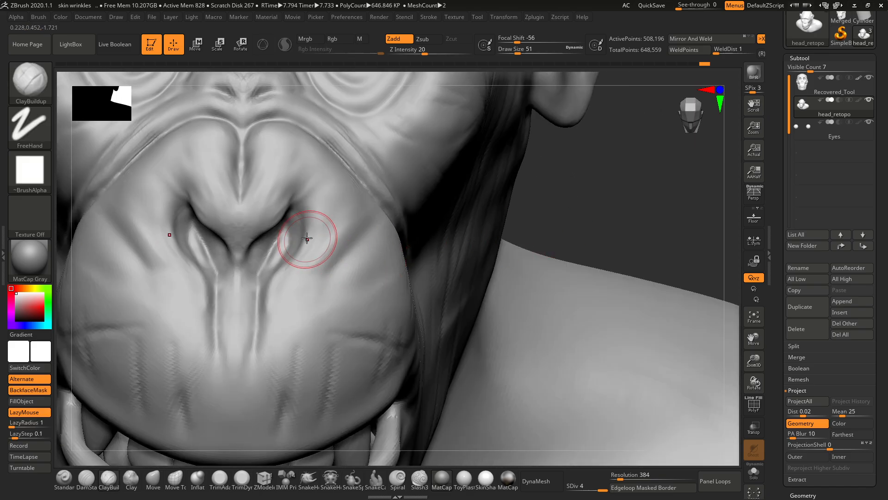
drag(295, 214, 291, 247)
drag(301, 206, 263, 339)
key(shift)
mouse_move(307, 230)
shift+mouse_down()
mouse_move(275, 255)
mouse_move(262, 242)
shift+mouse_up()
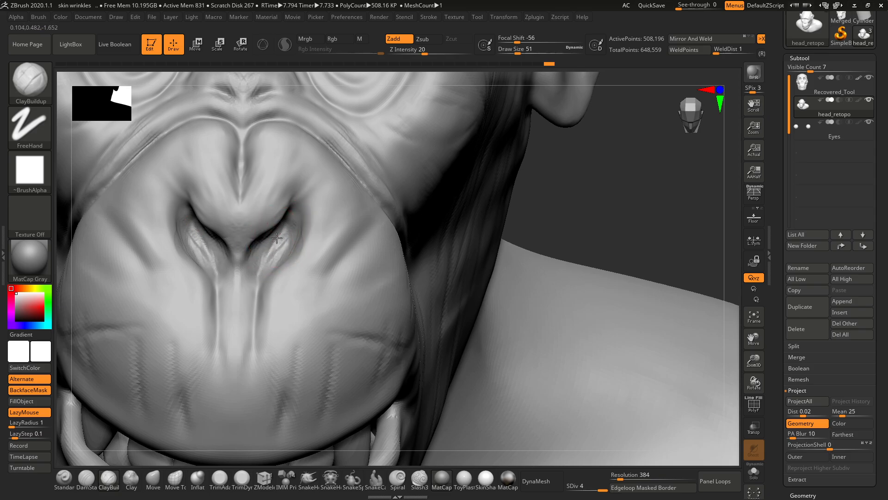
Step: Rework and smooth the vertical ridges running from the nostrils toward the upper lip
key(shift)
mouse_move(256, 306)
mouse_down()
mouse_move(241, 292)
mouse_move(234, 309)
mouse_up()
shift+drag(202, 283, 242, 349)
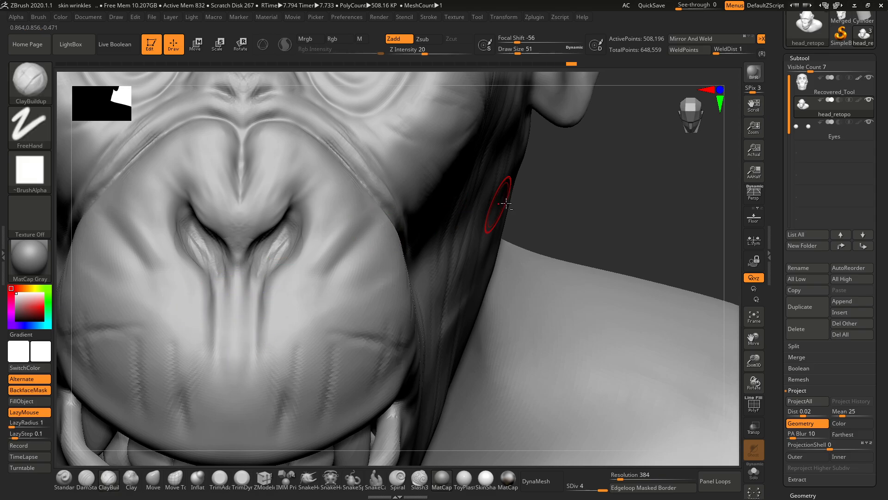
Step: Set the draw size to 37, then refine and smooth the nostril wings and their outer creases
alt+drag(549, 158, 586, 279)
drag(625, 299, 562, 267)
key(space)
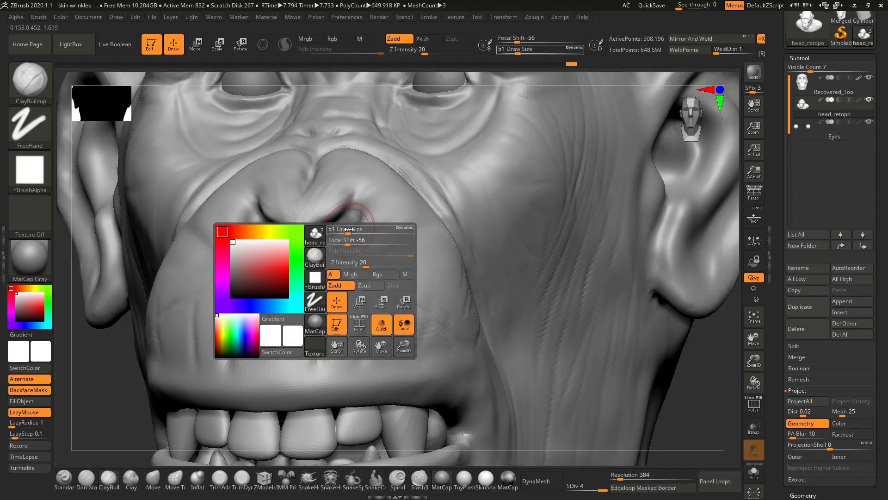
drag(346, 230, 344, 231)
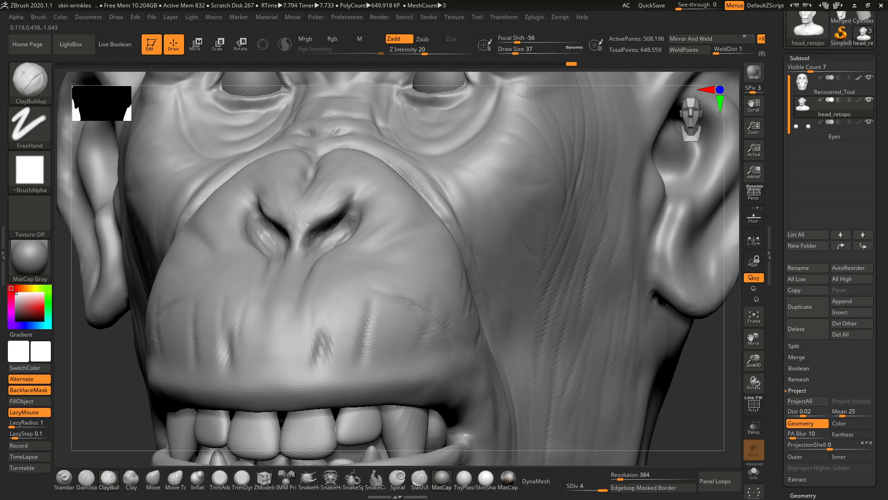
drag(100, 398, 143, 396)
mouse_move(345, 211)
shift+mouse_down()
mouse_move(350, 229)
mouse_move(321, 251)
shift+mouse_up()
mouse_move(635, 232)
mouse_down()
mouse_move(626, 279)
mouse_move(624, 250)
mouse_up()
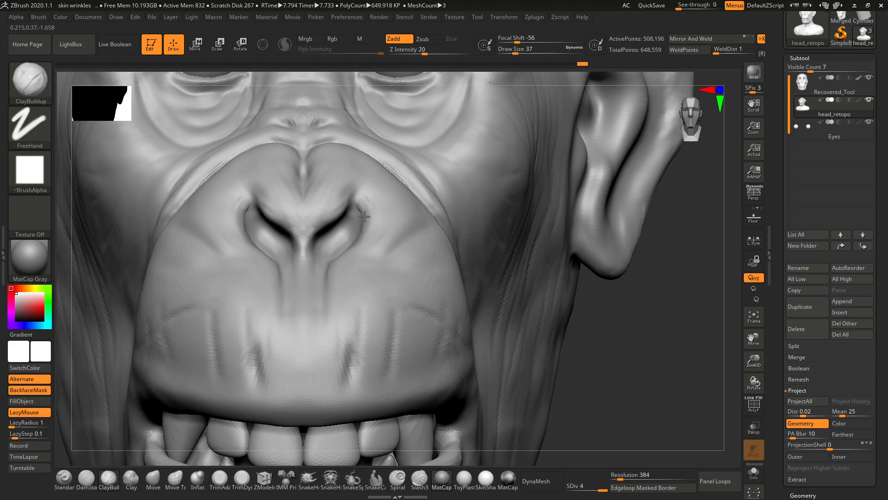
key(shift)
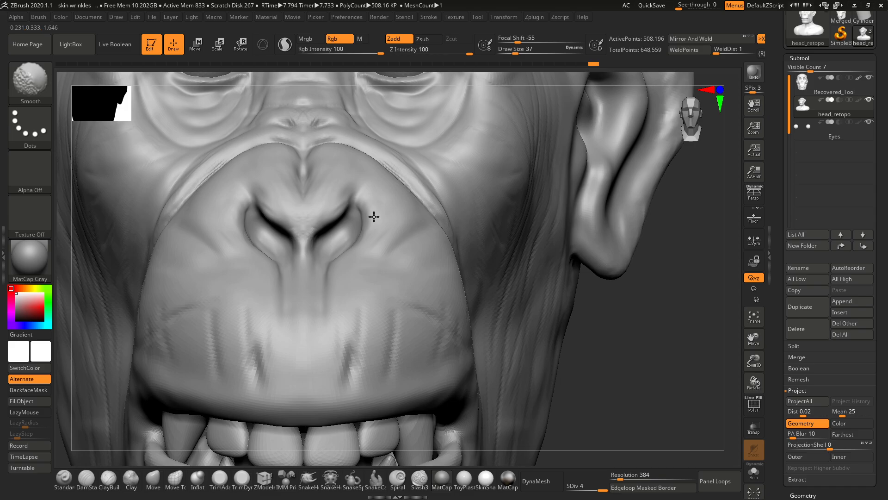
Step: Build up the diagonal wrinkles on the side of the muzzle above the mouth corner and smooth them
mouse_move(640, 298)
mouse_down()
mouse_move(630, 258)
mouse_move(630, 293)
mouse_move(616, 214)
mouse_move(640, 190)
mouse_move(416, 204)
mouse_up()
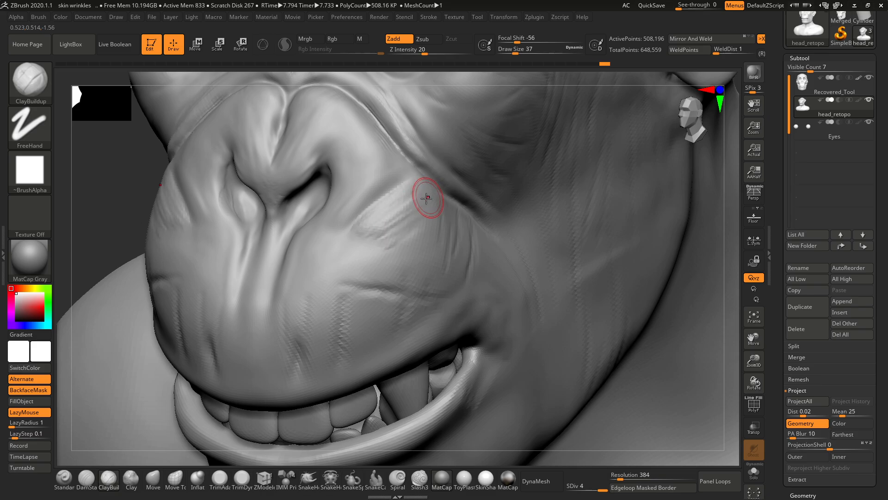
key(shift)
shift+drag(375, 243, 423, 214)
Step: Set the draw size to 46, then fill and smooth the rough vertical wrinkles above the upper lip
drag(84, 209, 551, 252)
alt+drag(619, 316, 477, 252)
key(space)
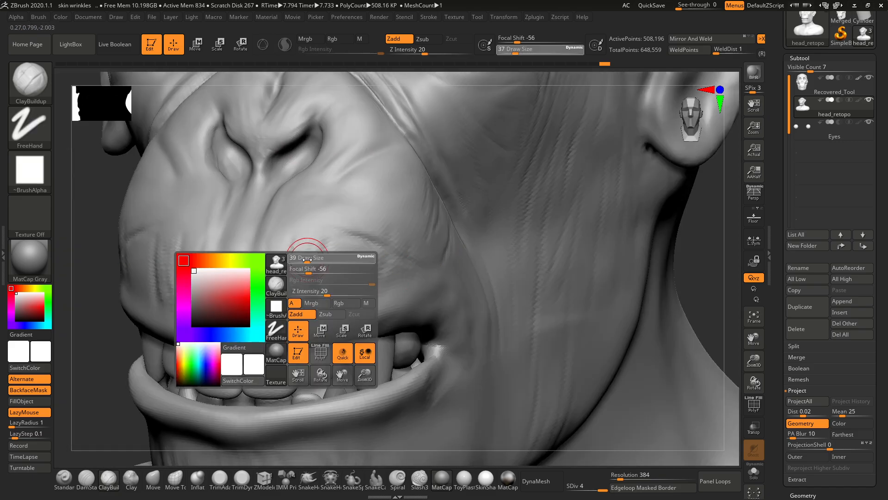
mouse_move(306, 257)
mouse_down()
mouse_move(299, 241)
mouse_move(309, 263)
mouse_move(293, 298)
mouse_move(301, 285)
mouse_move(331, 305)
mouse_up()
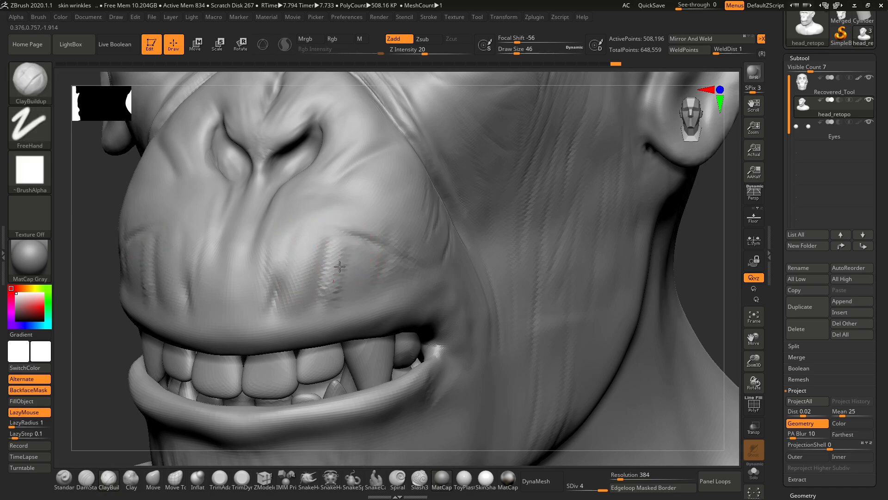
mouse_move(339, 267)
mouse_down()
mouse_move(352, 259)
mouse_move(348, 232)
mouse_up()
key(shift)
alt+drag(85, 335, 228, 234)
mouse_move(574, 237)
mouse_down()
mouse_move(605, 217)
mouse_move(545, 267)
mouse_up()
shift+drag(327, 272, 305, 260)
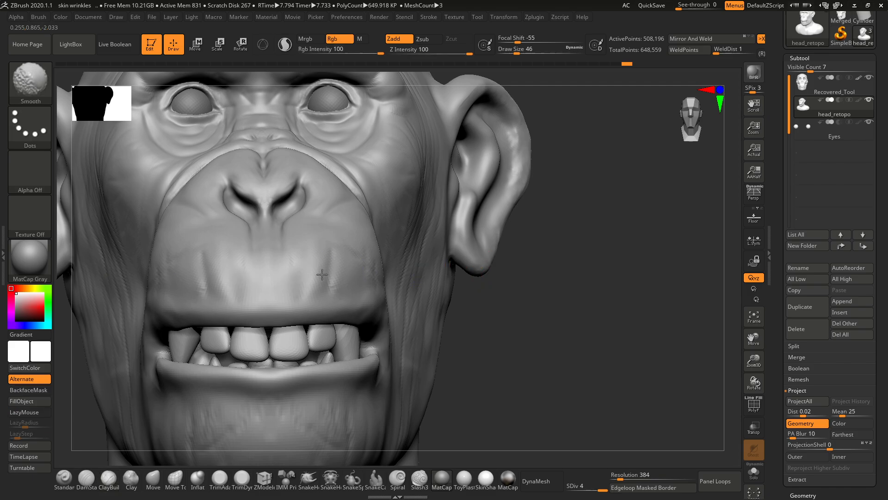
Step: Smooth away the remaining crease marks on the side of the muzzle above the mouth corner
drag(555, 268, 476, 273)
mouse_move(343, 262)
shift+mouse_down()
mouse_move(349, 232)
mouse_move(365, 271)
shift+mouse_up()
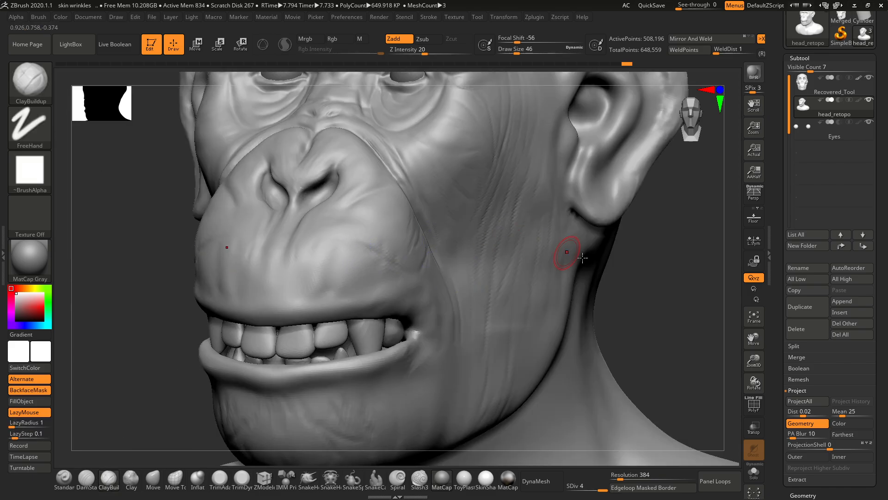
drag(617, 253, 545, 261)
key(shift)
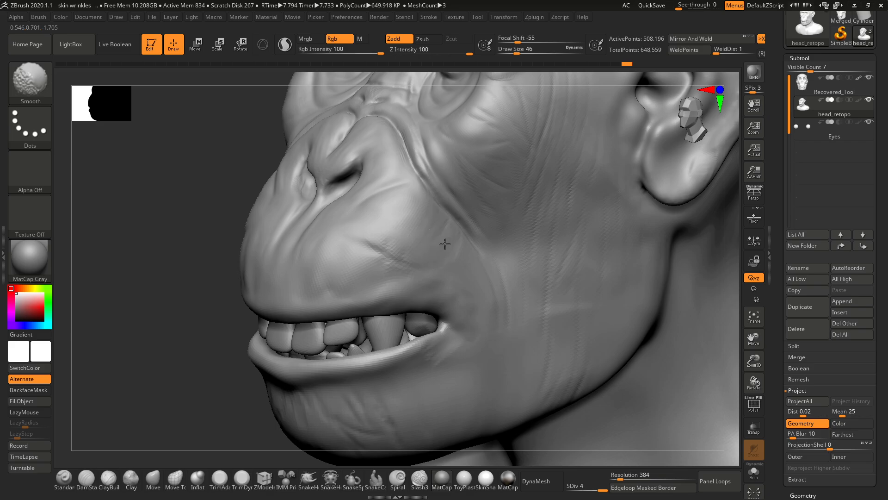
shift+drag(443, 247, 423, 235)
mouse_move(362, 255)
shift+mouse_down()
mouse_move(397, 245)
mouse_move(391, 273)
shift+mouse_up()
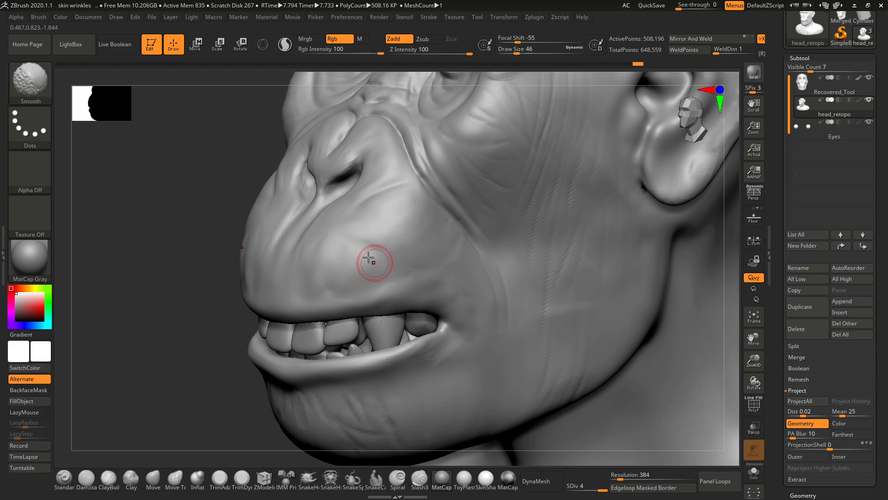
Step: Add ClayBuildup strokes to the diagonal muzzle folds beside the nostrils and smooth them
mouse_move(139, 291)
mouse_down()
mouse_move(131, 292)
mouse_move(213, 286)
mouse_up()
alt+drag(544, 253, 570, 269)
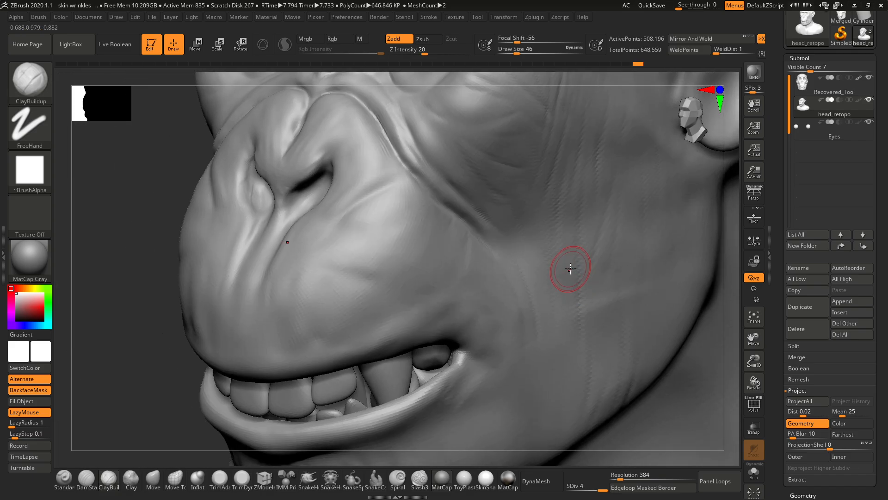
drag(149, 216, 264, 185)
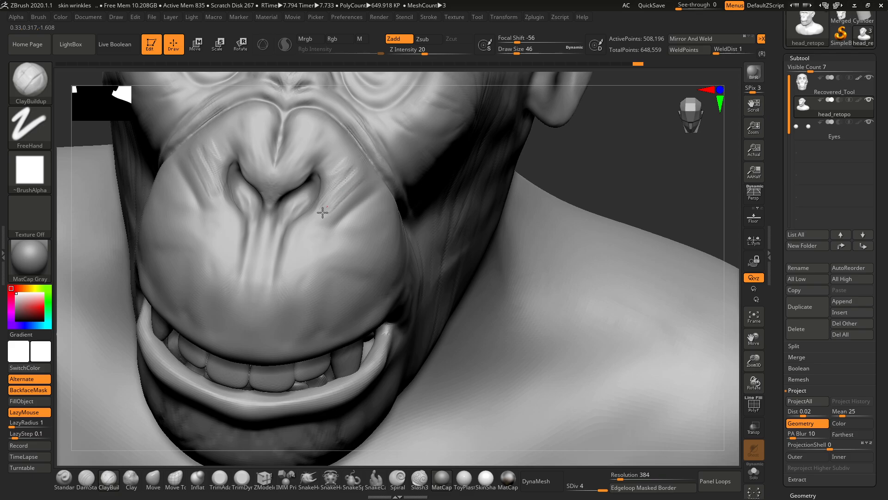
drag(323, 212, 347, 170)
shift+drag(328, 206, 347, 181)
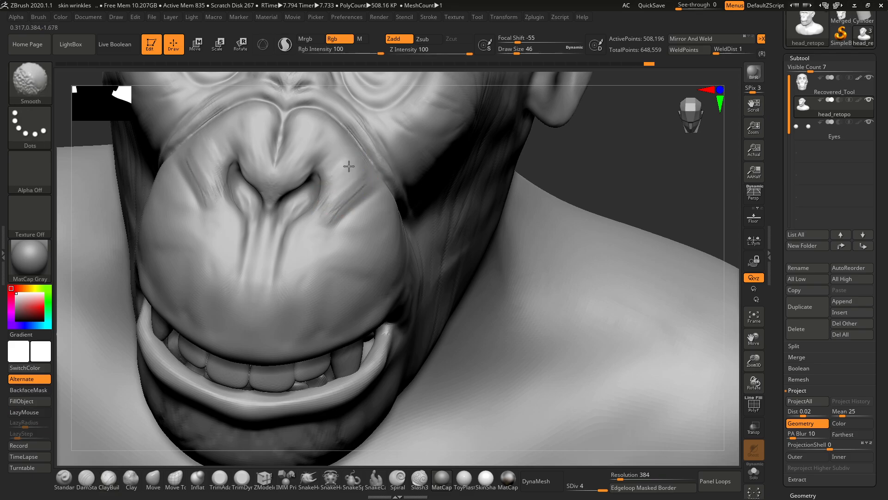
mouse_move(302, 232)
mouse_down()
mouse_move(333, 208)
mouse_move(334, 224)
mouse_up()
Step: Smooth the rear side of the muzzle where it meets the cheek fold
alt+drag(602, 139, 588, 152)
alt+drag(564, 213, 572, 190)
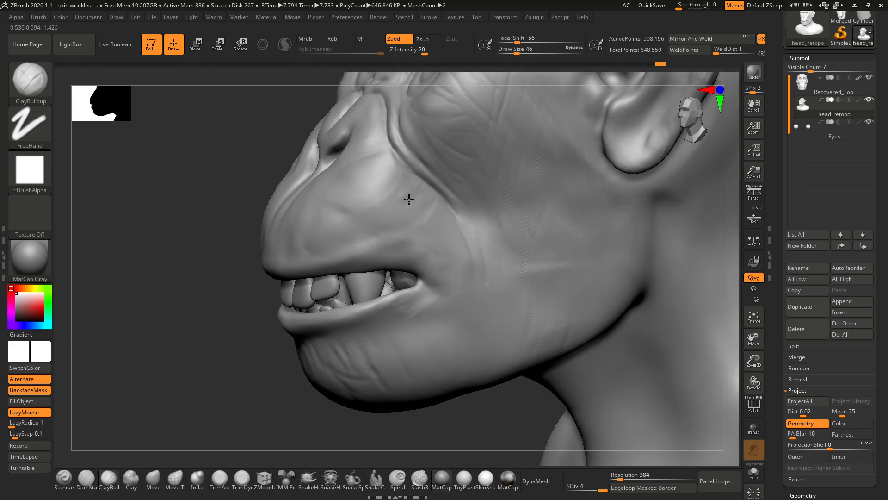
mouse_move(409, 188)
shift+mouse_down()
mouse_move(404, 213)
mouse_move(418, 218)
shift+mouse_up()
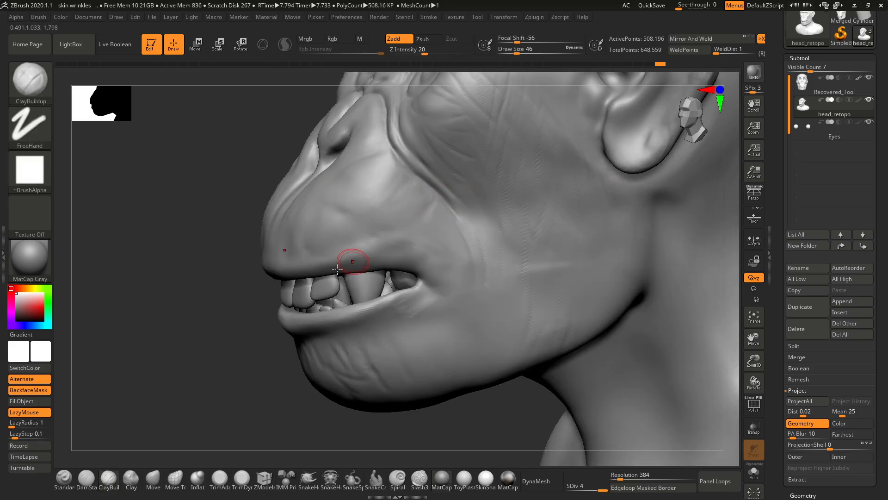
Step: Build up the skin along the upper lip and around the mouth corner, and smooth the strokes
mouse_move(185, 319)
mouse_down()
mouse_move(181, 291)
mouse_move(240, 272)
mouse_move(393, 248)
mouse_move(412, 260)
mouse_up()
drag(434, 230, 424, 206)
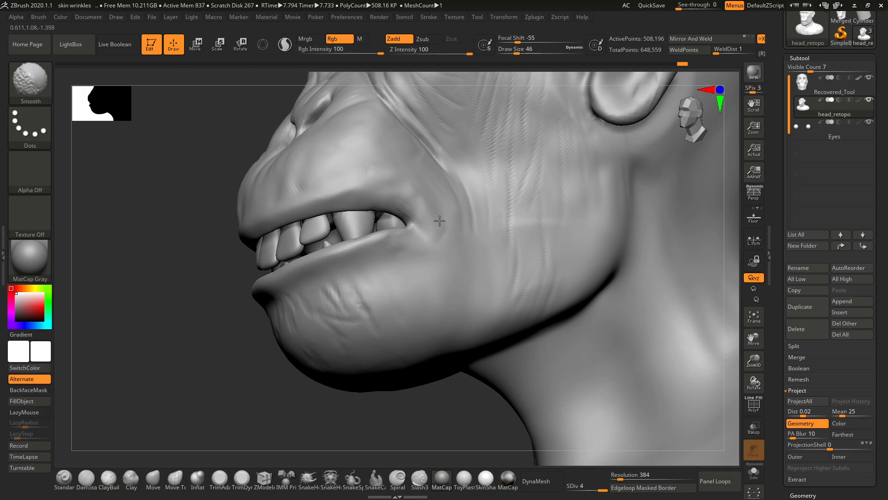
drag(201, 260, 279, 200)
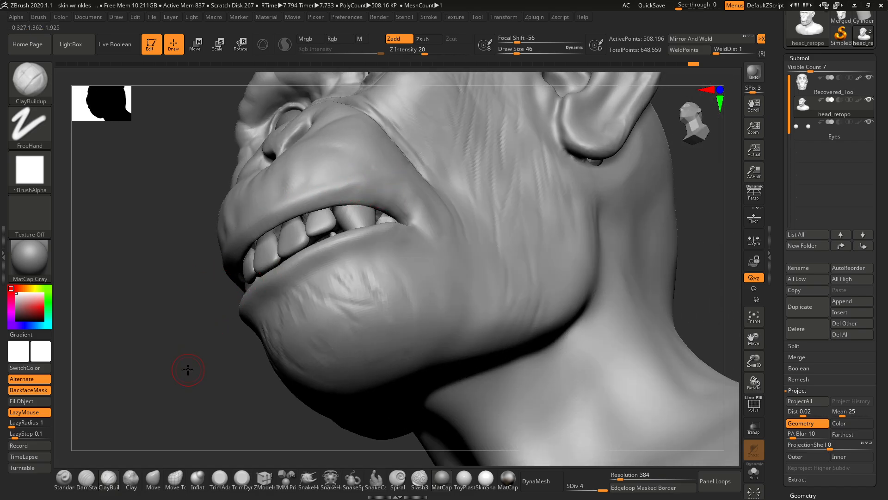
Step: Build up the rim of the lower lip toward the mouth corners with ClayBuildup and smooth the strokes
drag(188, 369, 351, 263)
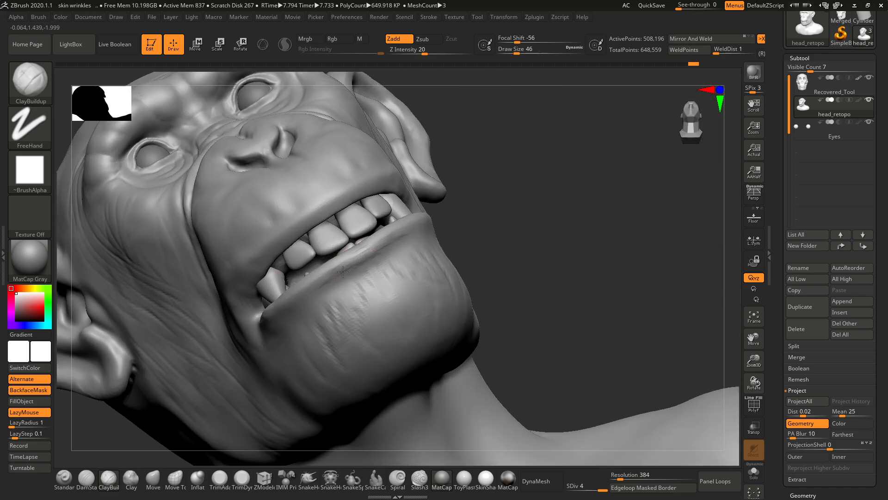
drag(481, 193, 337, 272)
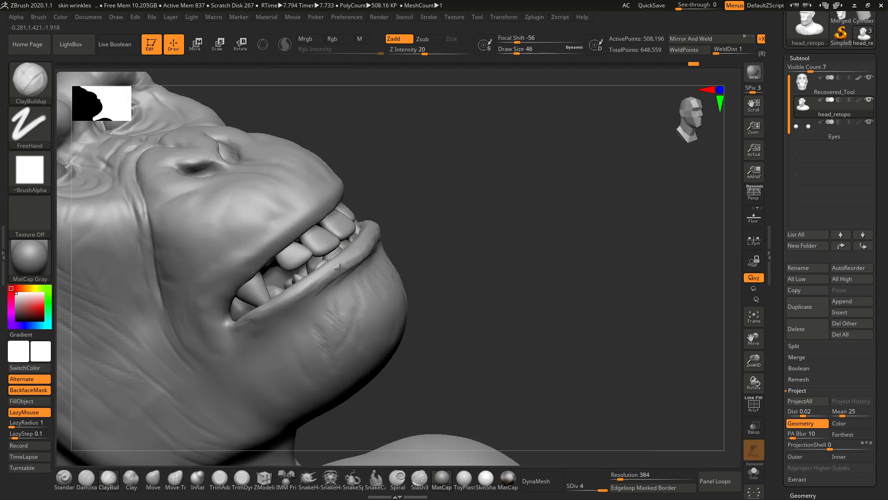
drag(429, 227, 414, 202)
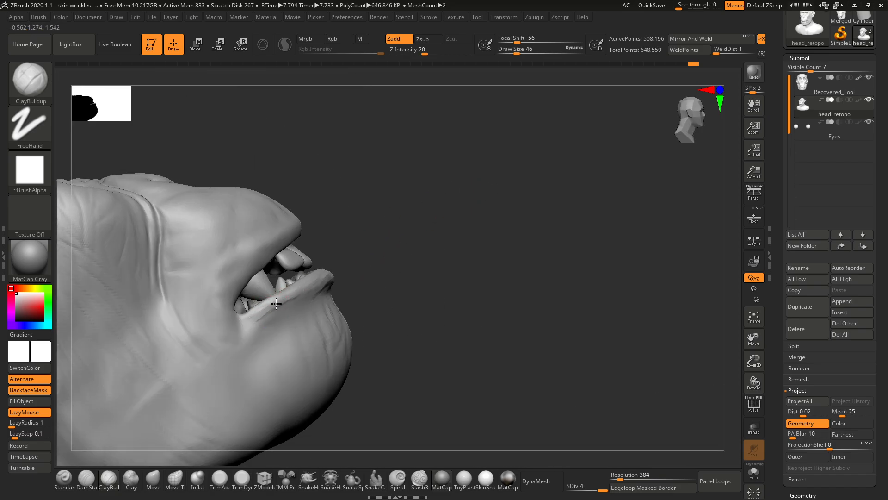
drag(371, 252, 290, 309)
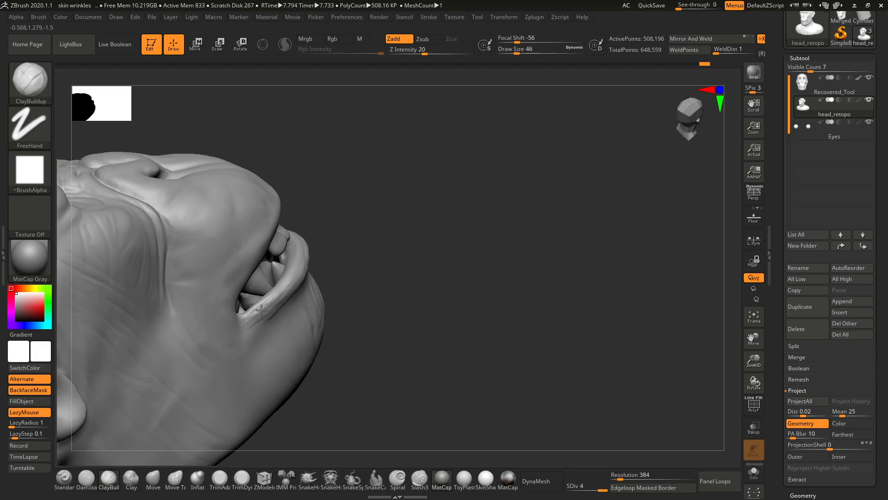
mouse_move(338, 255)
mouse_down()
mouse_move(298, 277)
mouse_move(407, 273)
mouse_move(353, 278)
mouse_up()
key(shift)
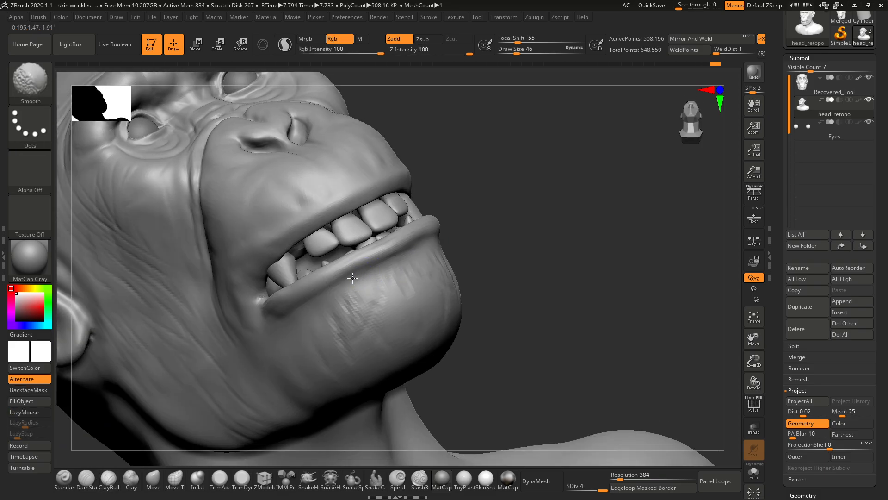
drag(494, 214, 545, 235)
Step: Add ClayBuildup strokes along the edge of the upper lip from corner to centre and smooth them
drag(260, 311, 252, 320)
mouse_move(424, 204)
mouse_down()
mouse_move(396, 201)
mouse_move(415, 209)
mouse_up()
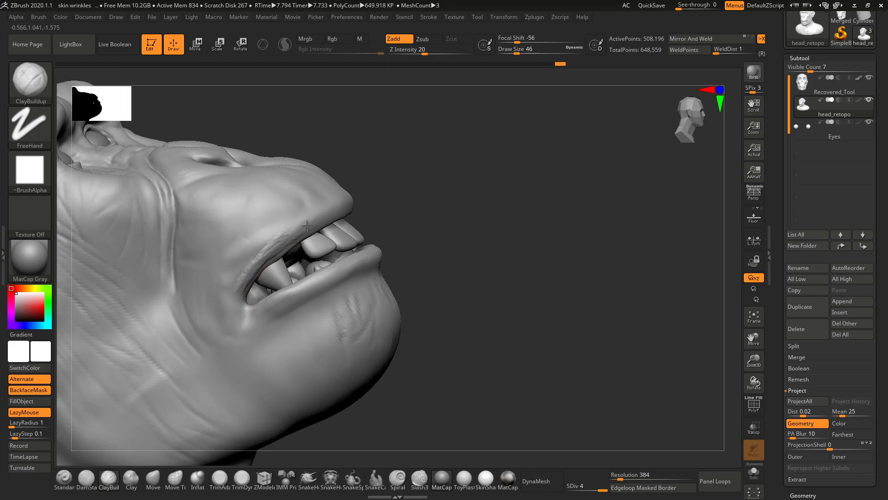
drag(381, 188, 352, 204)
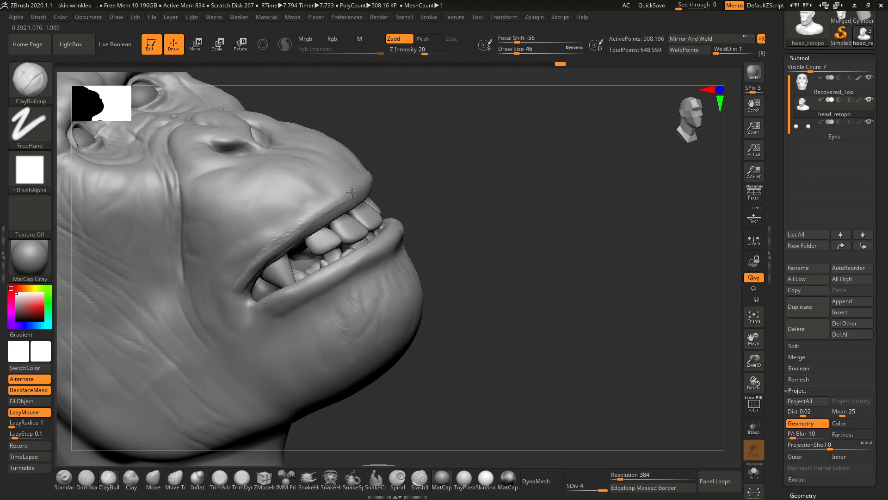
drag(419, 163, 357, 195)
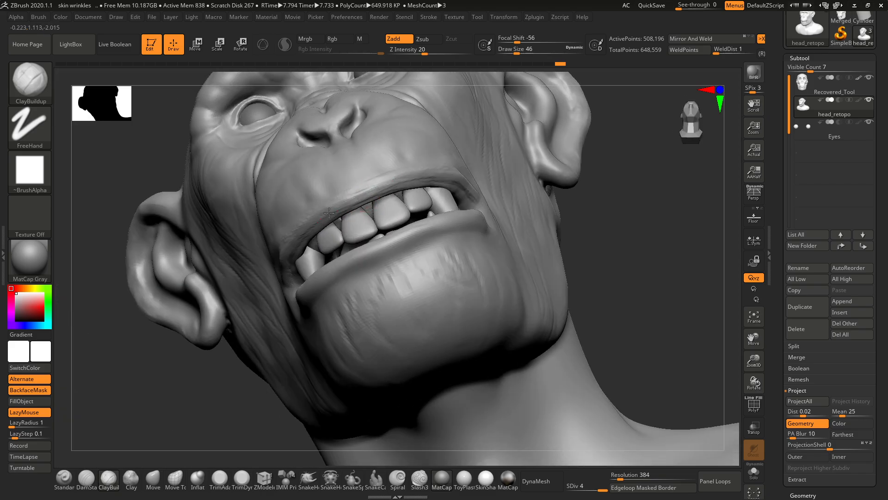
drag(624, 183, 486, 184)
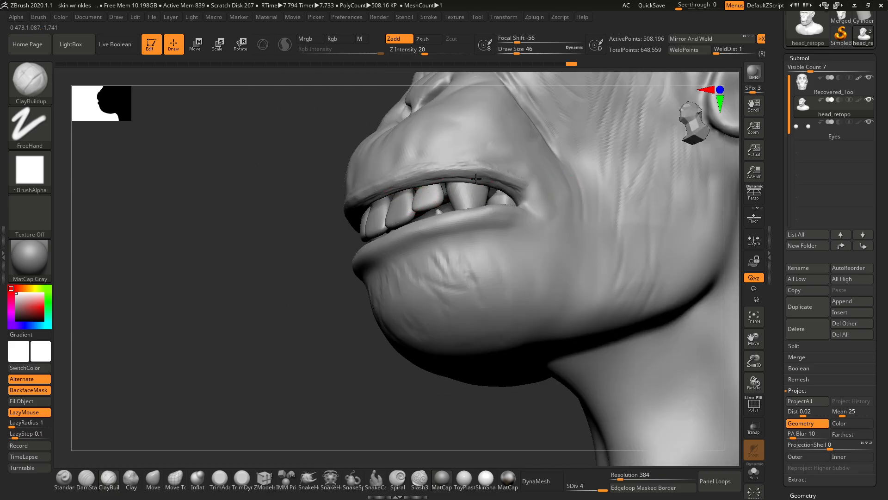
key(shift)
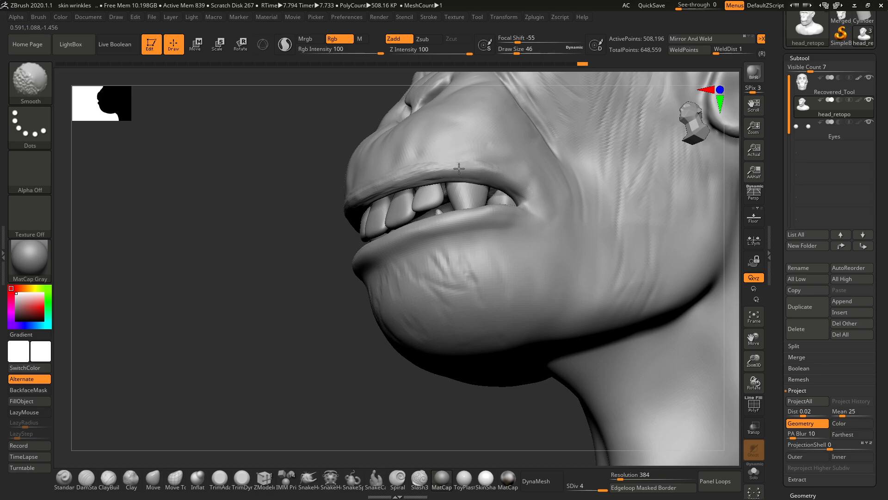
mouse_move(276, 293)
mouse_down()
mouse_move(279, 333)
mouse_move(229, 345)
mouse_move(229, 359)
mouse_up()
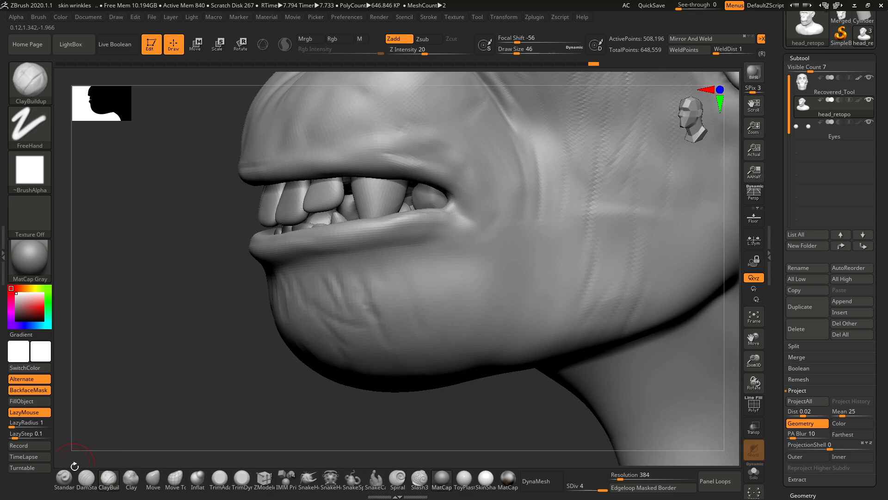
Step: Carve a diagonal crease at the mouth corner with DamStandard and smooth the skin under the end of the lower lip
click(86, 480)
drag(449, 195, 479, 239)
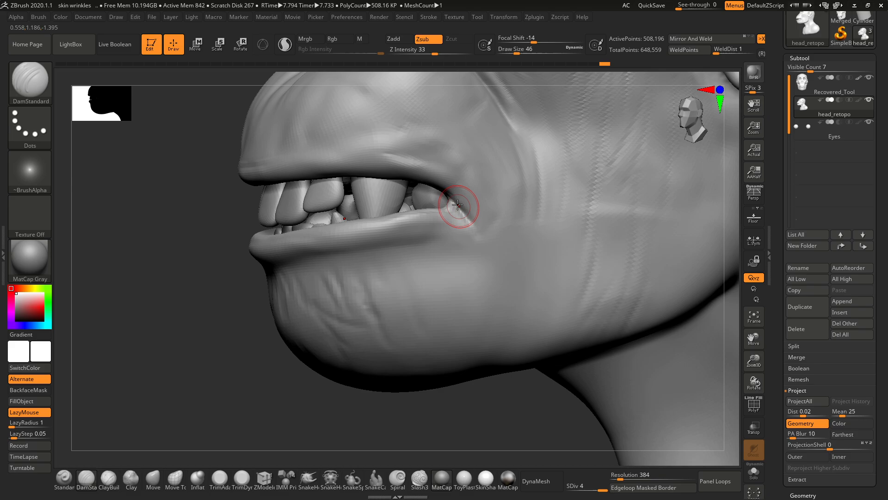
drag(459, 208, 476, 235)
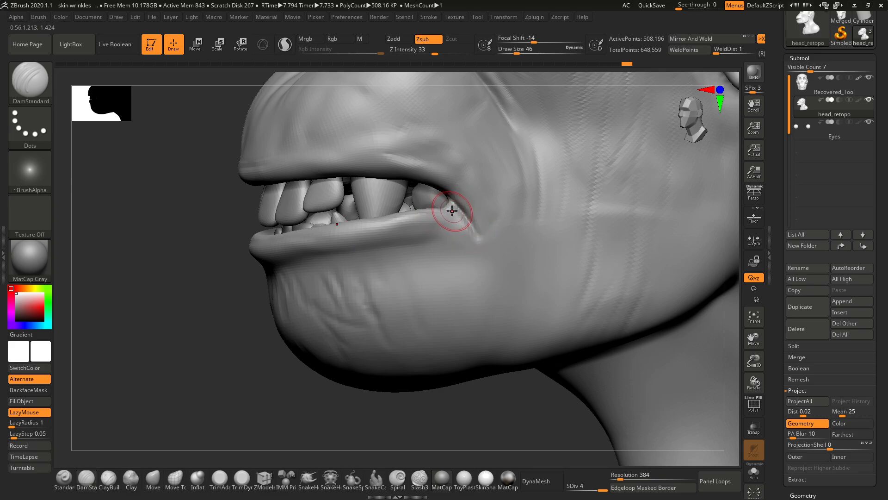
mouse_move(173, 366)
mouse_down()
mouse_move(179, 378)
mouse_move(203, 376)
mouse_up()
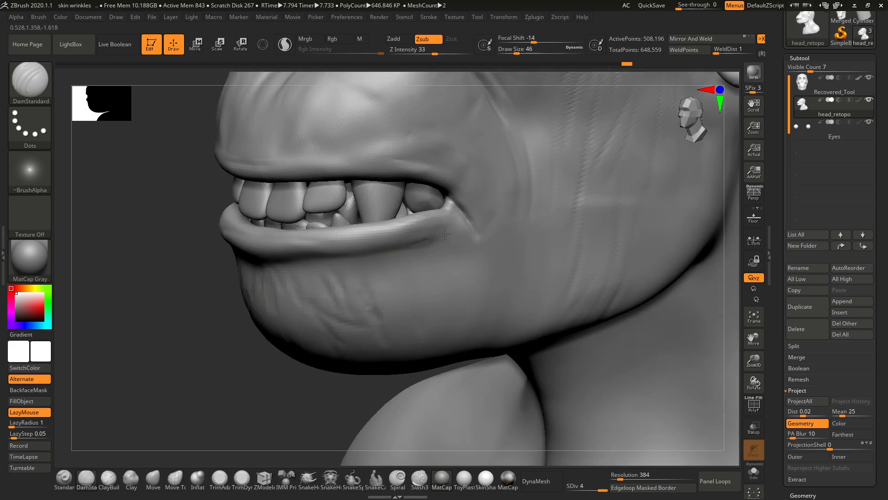
drag(466, 228, 451, 228)
key(shift)
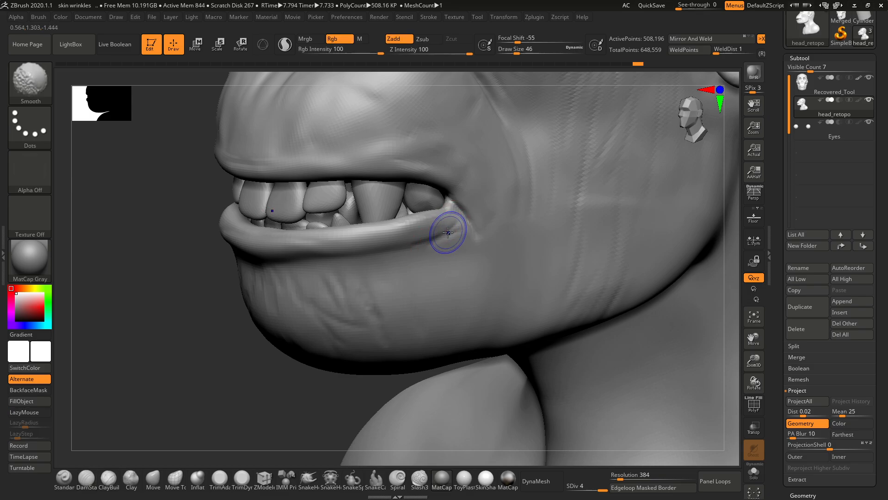
shift+drag(413, 256, 427, 238)
Step: Set the draw size to 62, carve DamStandard strokes along the lower lip and smooth them
drag(143, 327, 199, 310)
key(space)
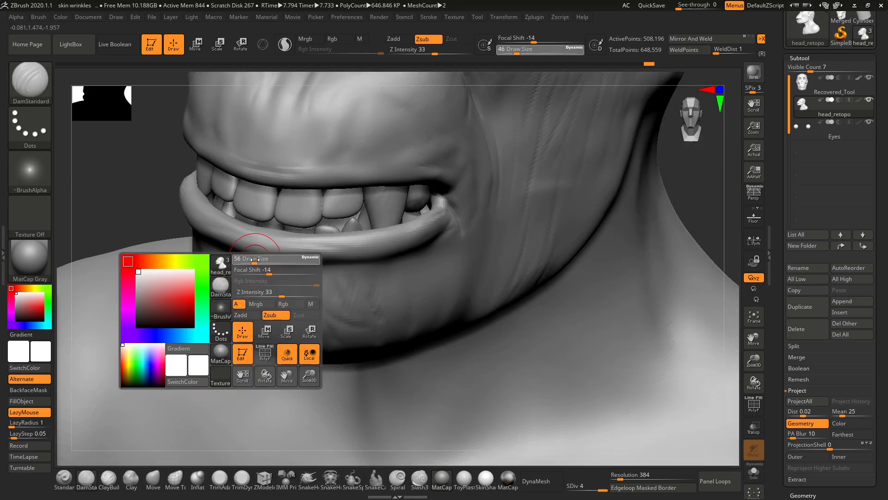
mouse_move(256, 260)
mouse_down()
mouse_move(276, 246)
mouse_move(388, 237)
mouse_up()
key(ctrl+z)
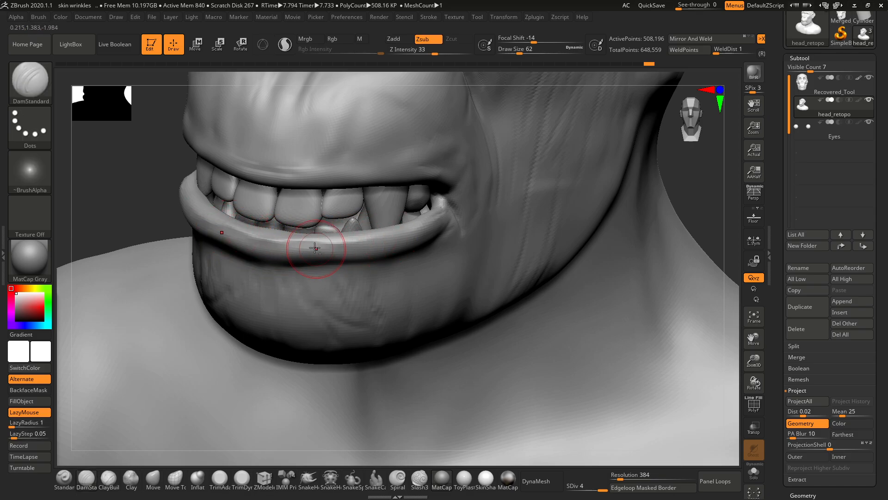
drag(319, 246, 390, 237)
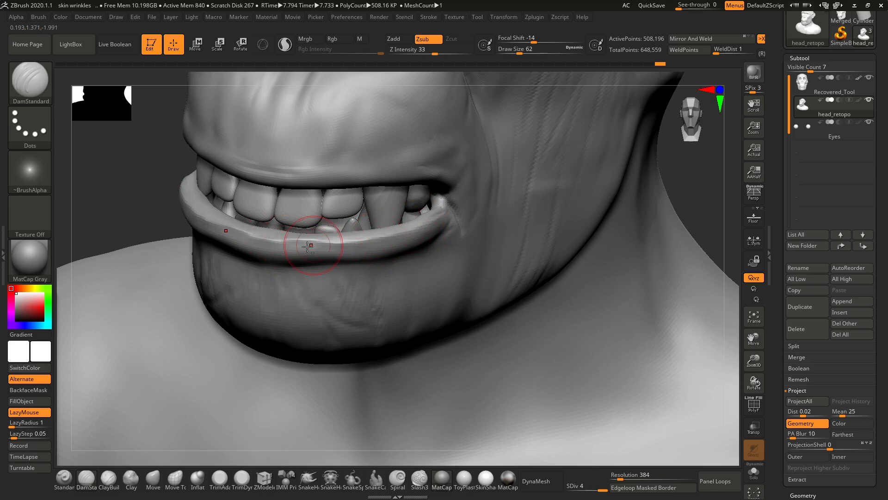
mouse_move(318, 243)
mouse_down()
mouse_move(408, 235)
mouse_move(438, 220)
mouse_up()
key(shift)
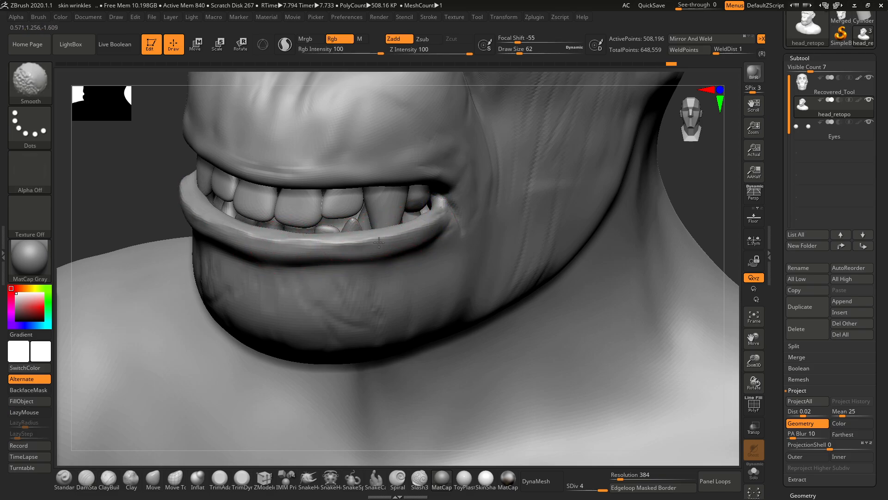
shift+drag(346, 256, 283, 251)
shift+drag(341, 240, 435, 221)
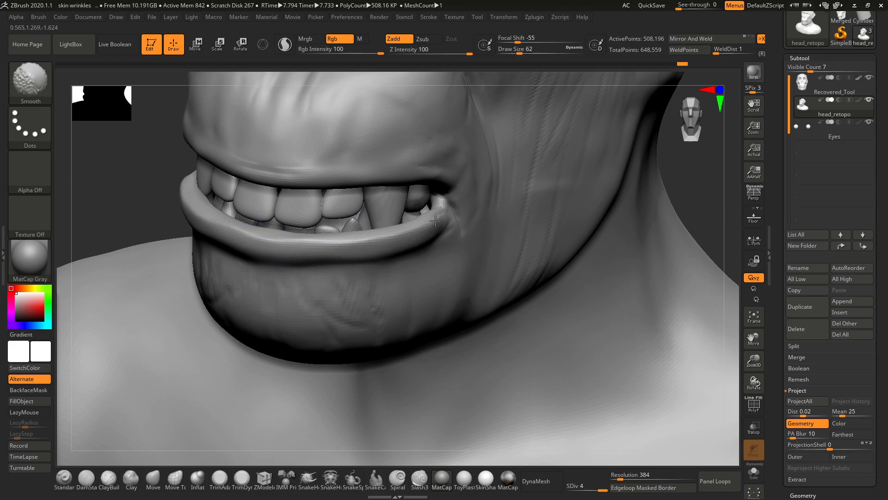
mouse_move(124, 216)
mouse_down()
mouse_move(121, 201)
mouse_move(143, 196)
mouse_up()
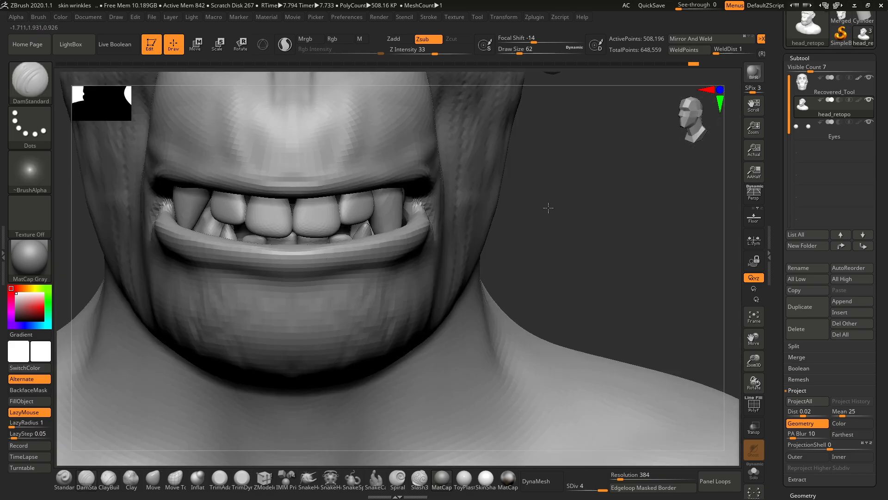
Step: Smooth the skin below the mouth corner and deepen the corner crease with DamStandard
mouse_move(548, 208)
mouse_down()
mouse_move(499, 218)
mouse_move(465, 238)
mouse_up()
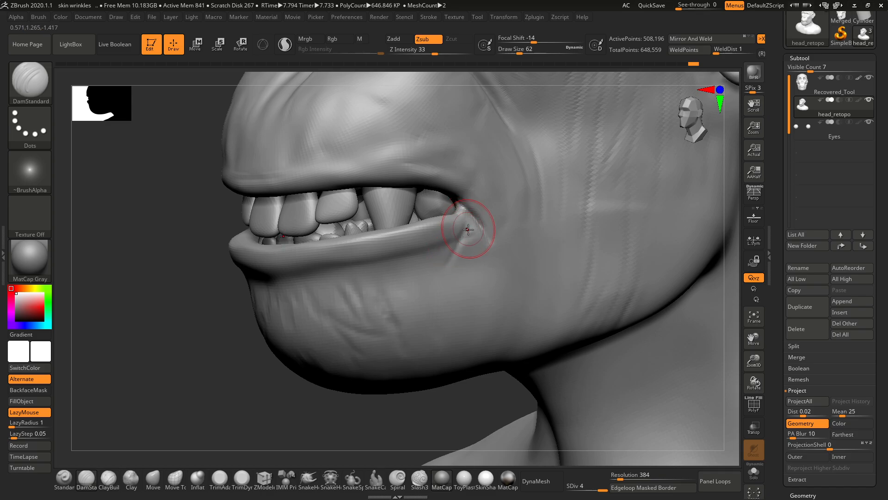
mouse_move(451, 272)
shift+mouse_down()
mouse_move(468, 245)
mouse_move(458, 280)
mouse_move(476, 261)
shift+mouse_up()
drag(170, 355, 150, 351)
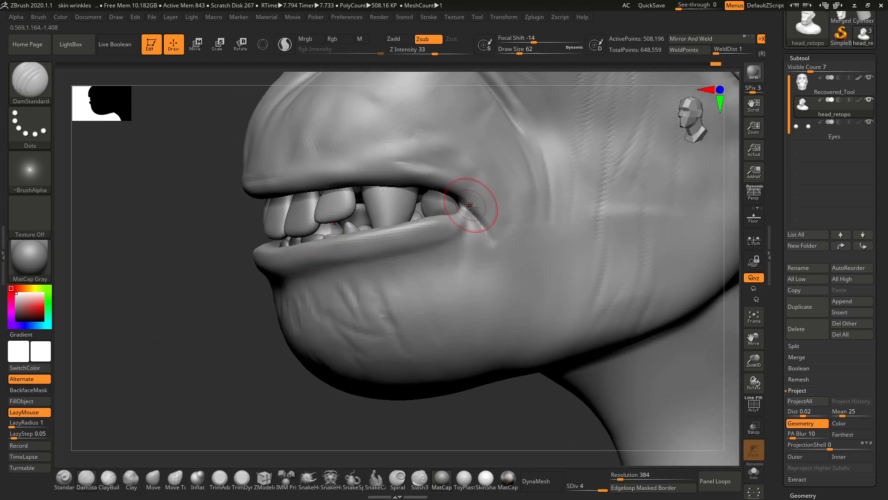
drag(459, 201, 487, 231)
Step: Build up the skin fold above and around the mouth corner with ClayBuildup and smooth the strokes into the muzzle
click(111, 478)
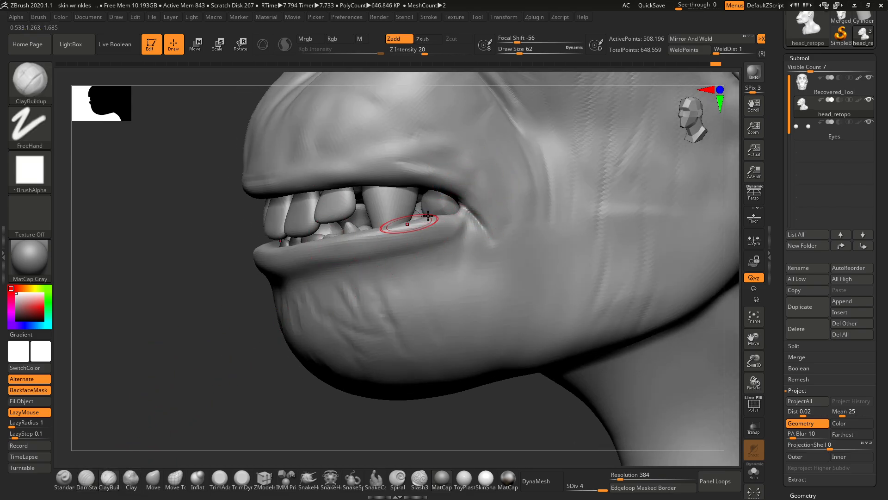
mouse_move(495, 228)
mouse_down()
mouse_move(490, 211)
mouse_move(462, 187)
mouse_move(497, 234)
mouse_up()
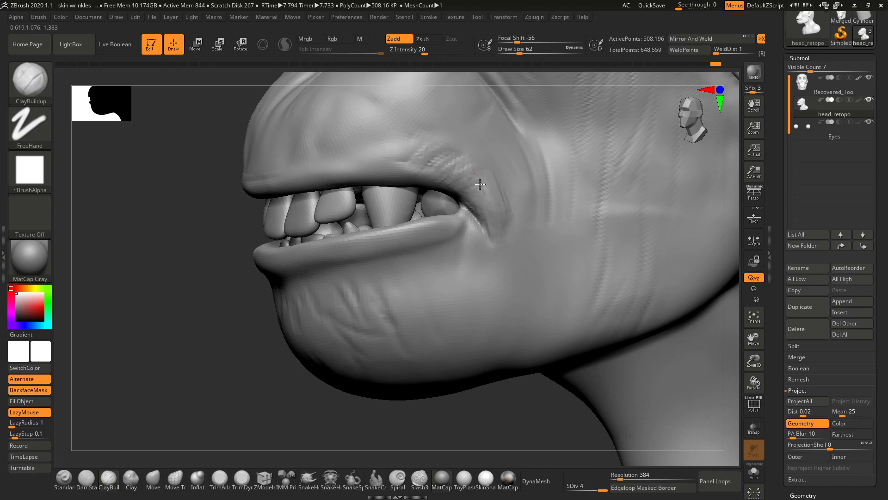
drag(438, 162, 419, 171)
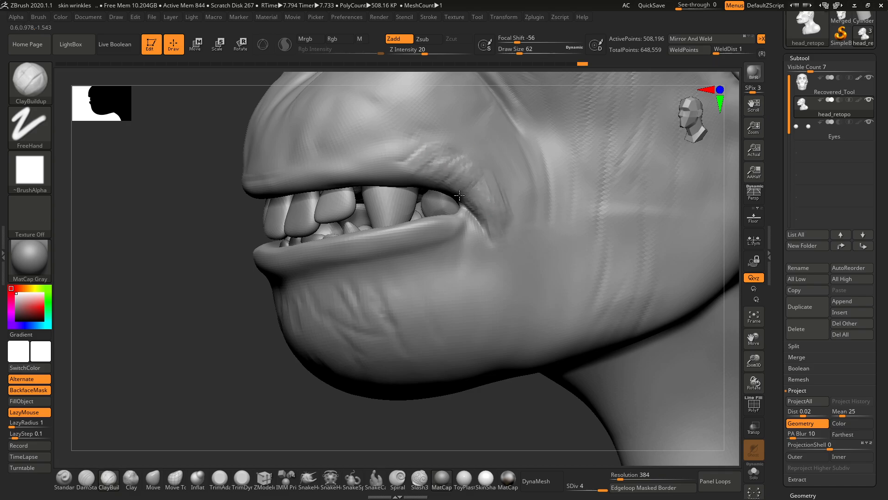
drag(460, 195, 496, 231)
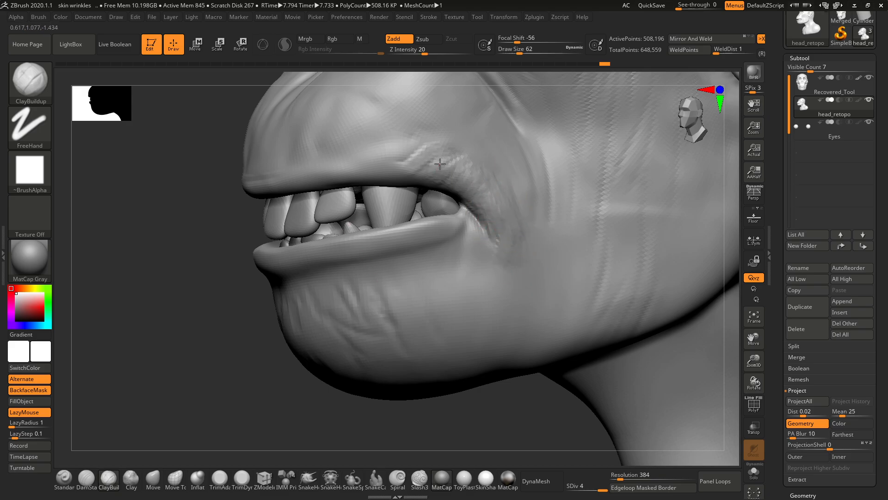
key(shift)
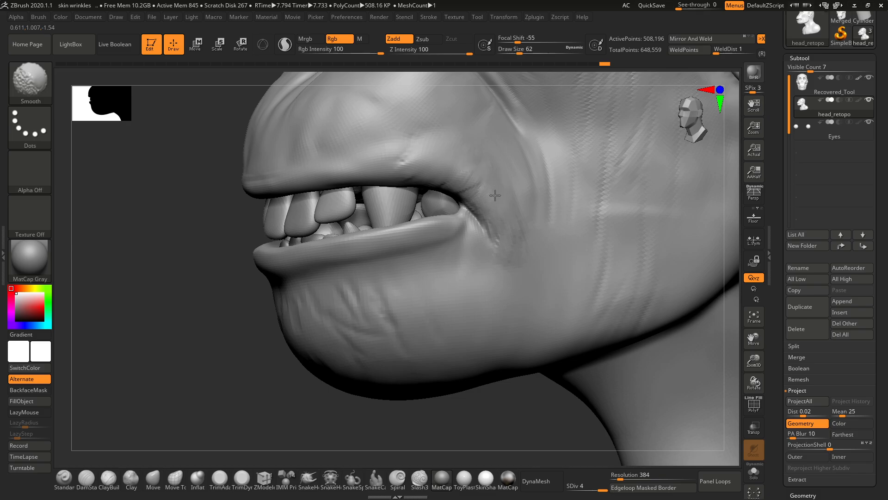
mouse_move(159, 294)
mouse_down()
mouse_move(594, 238)
mouse_move(549, 175)
mouse_move(586, 255)
mouse_move(490, 234)
mouse_up()
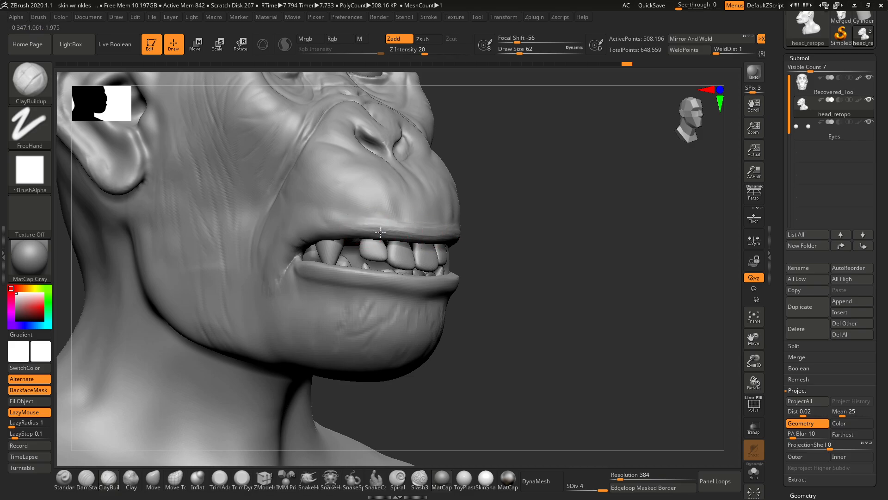
key(shift)
shift+drag(602, 208, 558, 224)
mouse_move(666, 234)
alt+mouse_down()
mouse_move(640, 194)
mouse_move(630, 252)
mouse_move(622, 247)
mouse_move(608, 279)
mouse_move(631, 257)
alt+mouse_up()
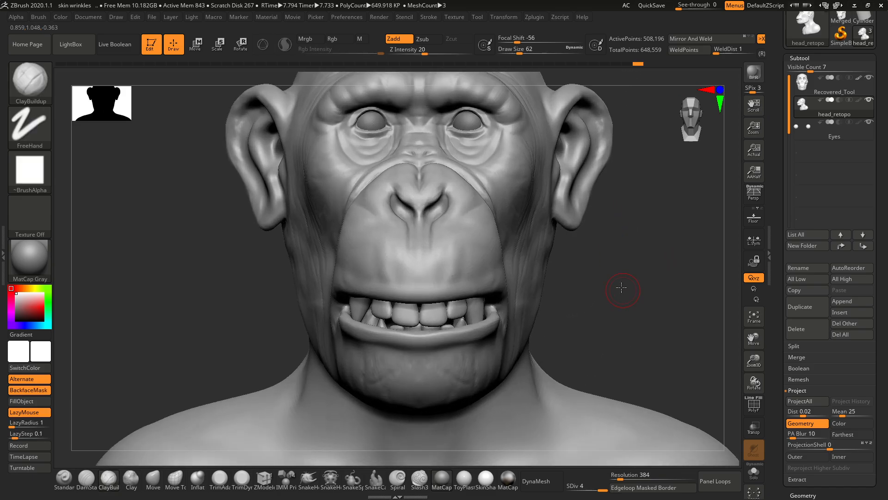
alt+drag(621, 288, 608, 207)
mouse_move(622, 252)
alt+mouse_down()
mouse_move(620, 198)
mouse_move(631, 249)
alt+mouse_up()
Step: Switch to ACDSee Quick View and study the facial wrinkles and muzzle shapes in the chimpanzee reference images
key(alt+Tab)
key(alt+Tab)
key(alt+Tab)
key(alt+Tab)
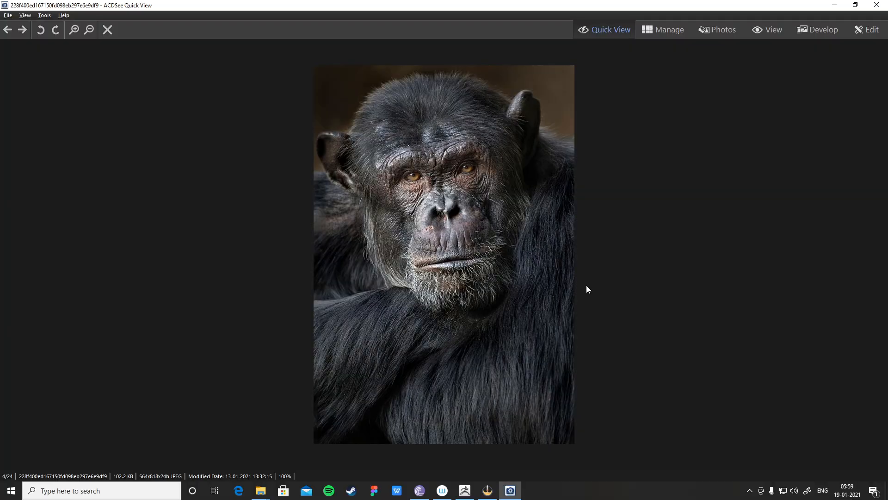
key(Left)
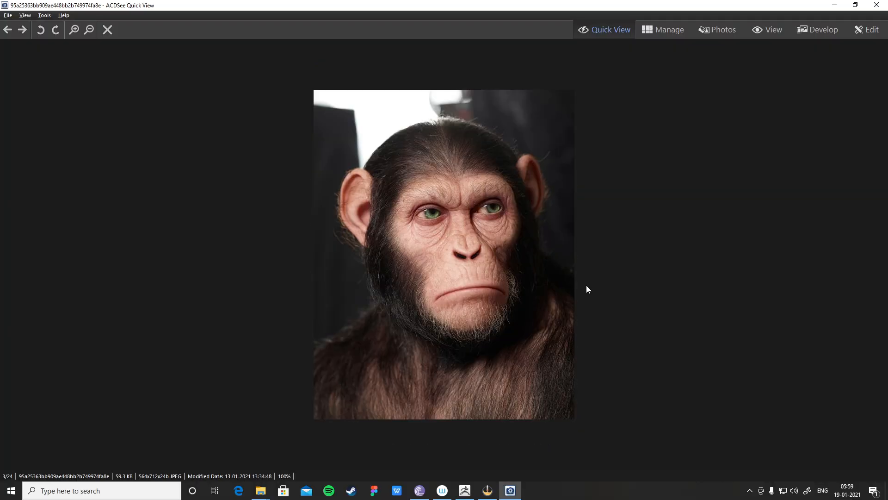
key(Left)
key(Right)
key(Left)
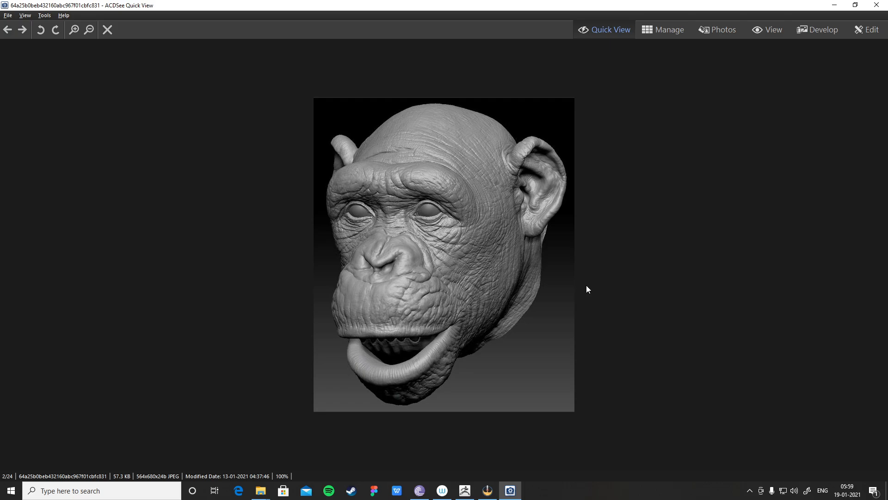
key(Right)
key(Left)
key(Left)
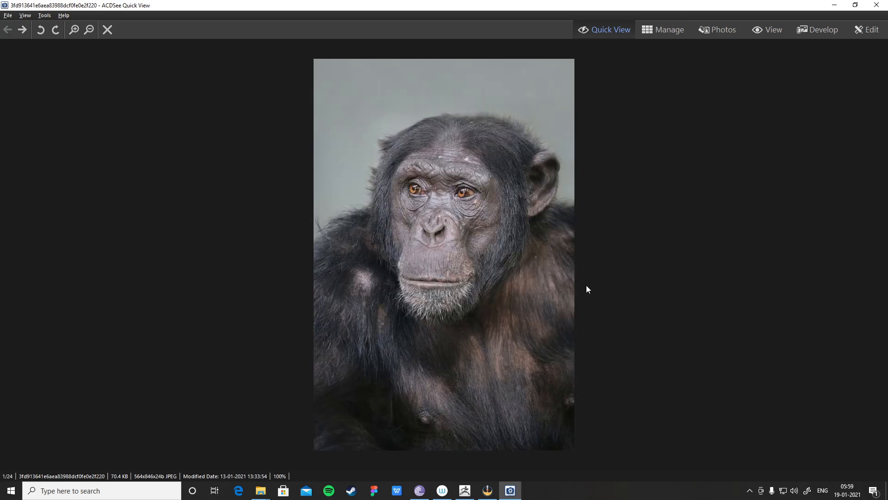
key(Right)
key(Right)
key(Right)
key(Right)
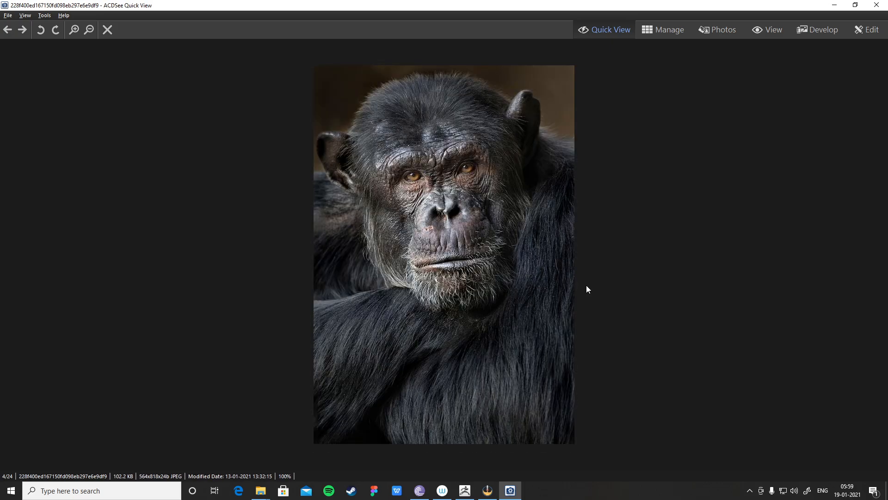
Step: Browse the other chimpanzee reference images and compare the lips, mouth corners, muzzle and cheek wrinkles
key(Right)
key(Right)
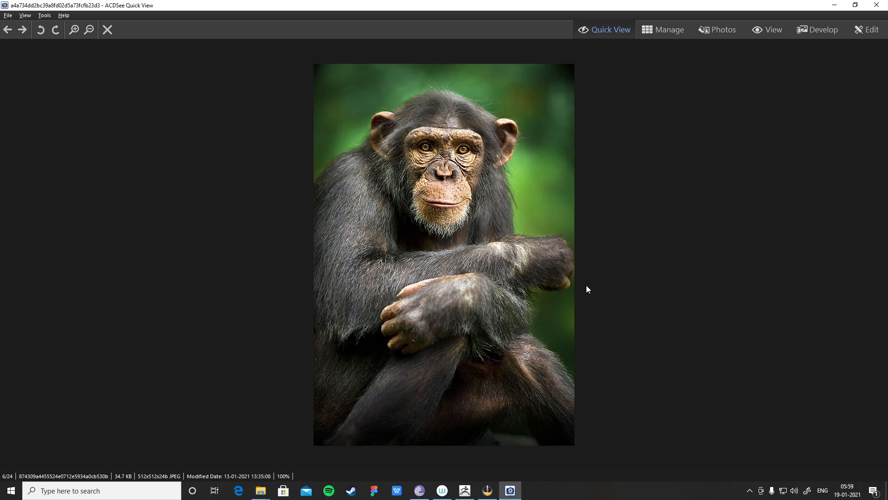
key(Right)
key(Right)
key(Right)
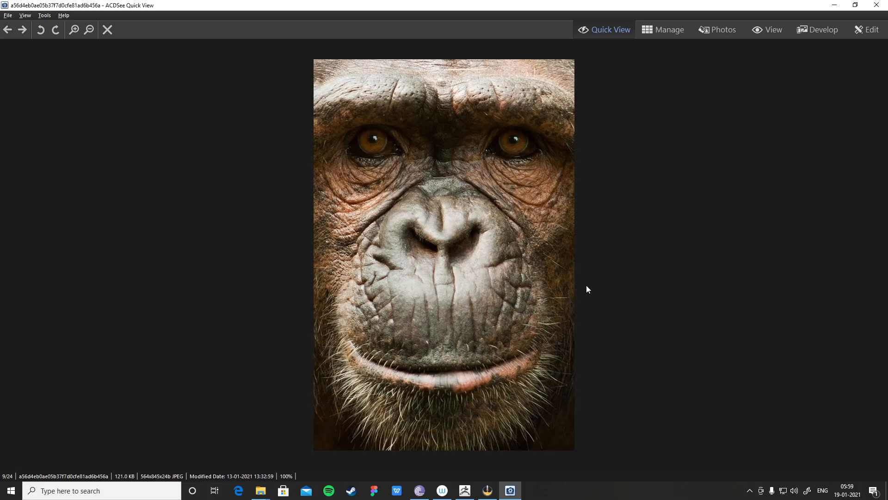
key(Right)
key(Right)
key(Right)
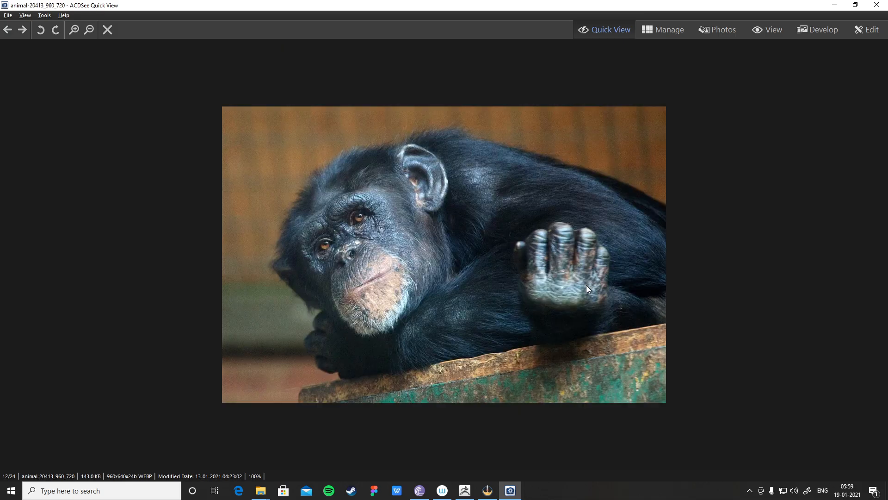
key(Left)
key(Left)
key(Left)
key(Left)
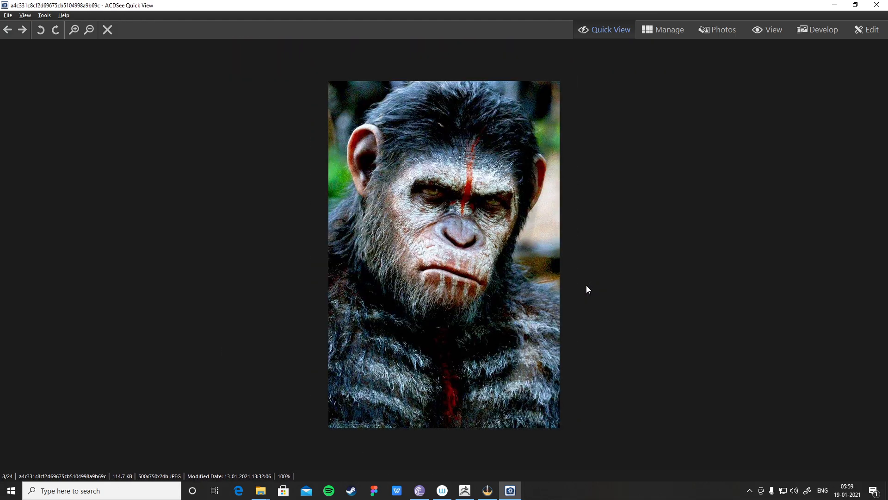
key(Left)
key(Left)
key(Left)
key(Left)
key(Left)
key(Left)
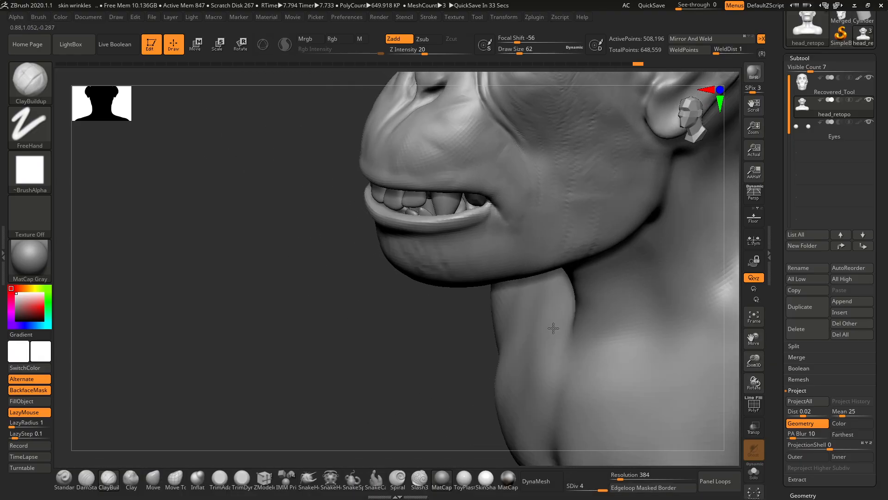
Step: Isolate the head mesh from the other subtools, check the lips from several angles and set the ClayBuildup draw size to 80
mouse_move(554, 328)
mouse_down()
mouse_move(592, 320)
mouse_move(620, 293)
mouse_move(565, 257)
mouse_move(546, 292)
mouse_move(628, 327)
mouse_move(612, 307)
mouse_move(730, 405)
mouse_up()
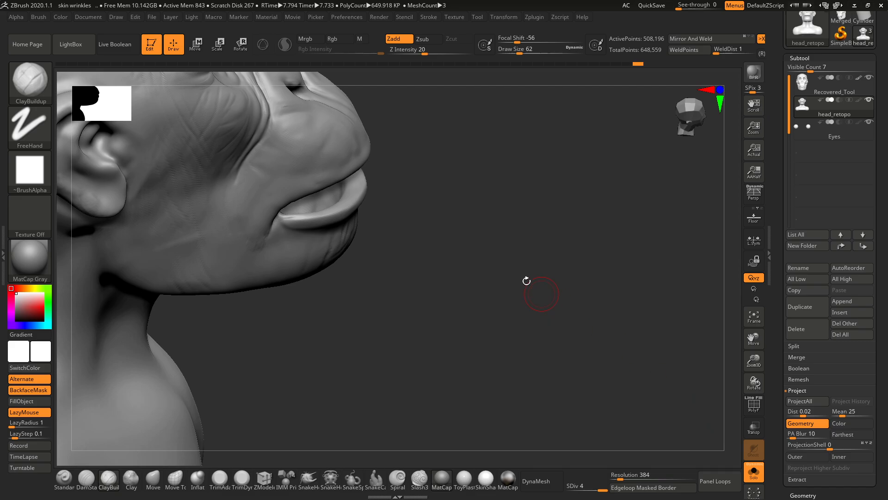
mouse_move(527, 281)
mouse_down()
mouse_move(486, 246)
mouse_move(481, 284)
mouse_move(506, 275)
mouse_move(519, 285)
mouse_move(506, 278)
mouse_move(510, 265)
mouse_up()
drag(610, 212, 581, 213)
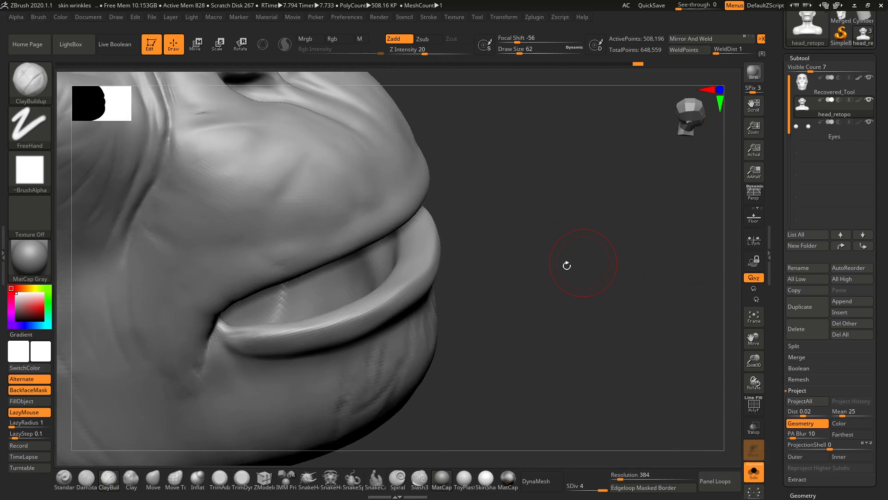
mouse_move(567, 262)
mouse_down()
mouse_move(528, 250)
mouse_move(537, 244)
mouse_move(503, 224)
mouse_move(541, 213)
mouse_move(525, 200)
mouse_move(544, 214)
mouse_move(563, 181)
mouse_move(571, 199)
mouse_move(551, 206)
mouse_move(558, 199)
mouse_up()
key(space)
alt+drag(579, 251, 525, 198)
drag(540, 240, 517, 259)
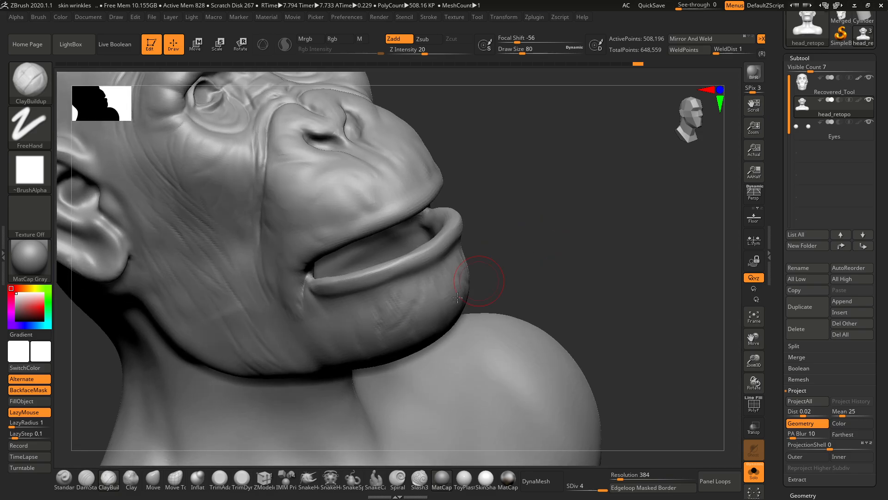
Step: Inflate the lower lip with the Inflat brush at draw size 132
click(195, 486)
key(space)
drag(465, 237, 472, 237)
drag(500, 206, 494, 249)
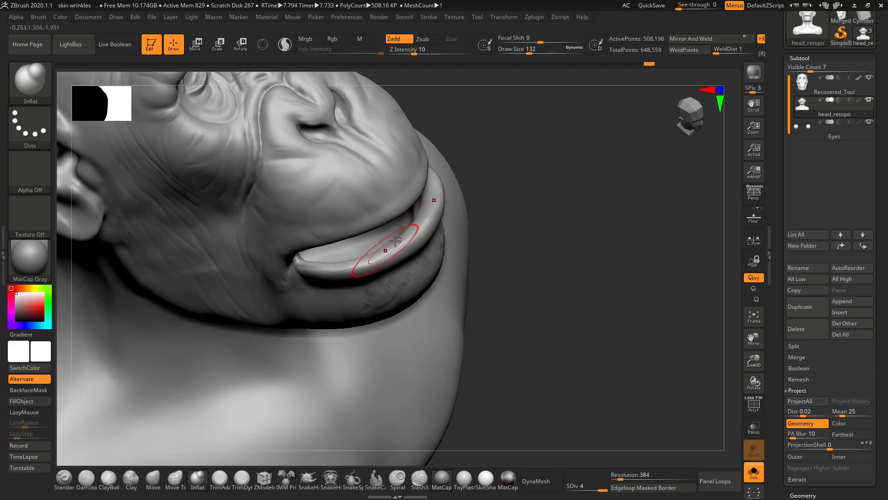
alt+drag(493, 216, 502, 232)
key(shift)
key(shift)
Step: Add volume along the upper lip's edge toward the mouth corners with the Inflat brush
mouse_move(266, 277)
mouse_down()
mouse_move(297, 303)
mouse_move(460, 222)
mouse_move(477, 222)
mouse_move(448, 248)
mouse_up()
drag(317, 328, 425, 301)
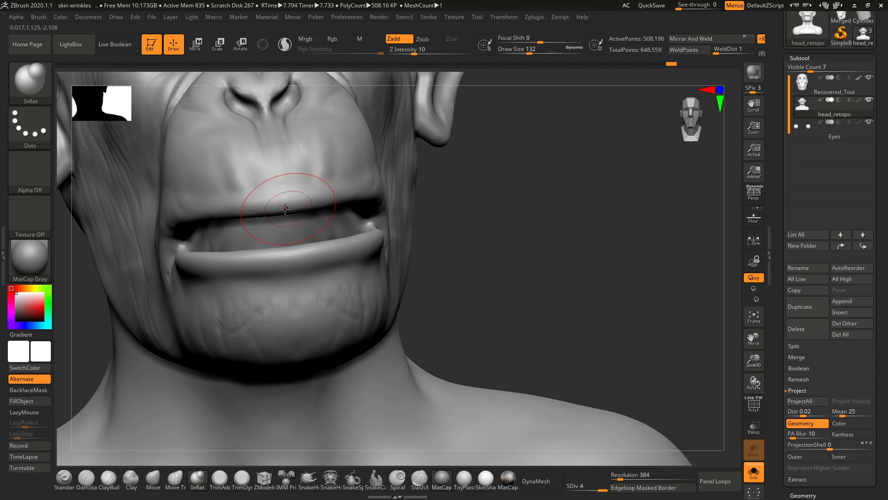
drag(472, 176, 384, 185)
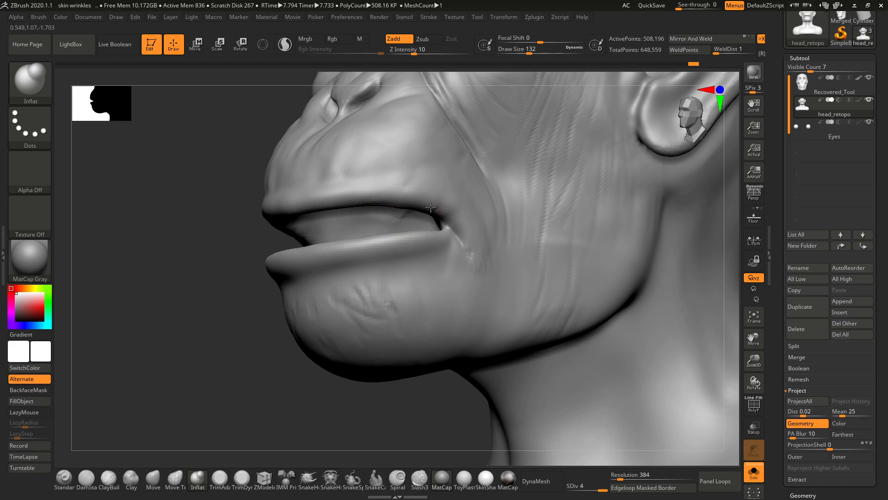
mouse_move(180, 283)
mouse_down()
mouse_move(525, 236)
mouse_move(592, 212)
mouse_move(573, 221)
mouse_move(570, 265)
mouse_move(578, 242)
mouse_move(571, 221)
mouse_move(540, 252)
mouse_up()
key(f)
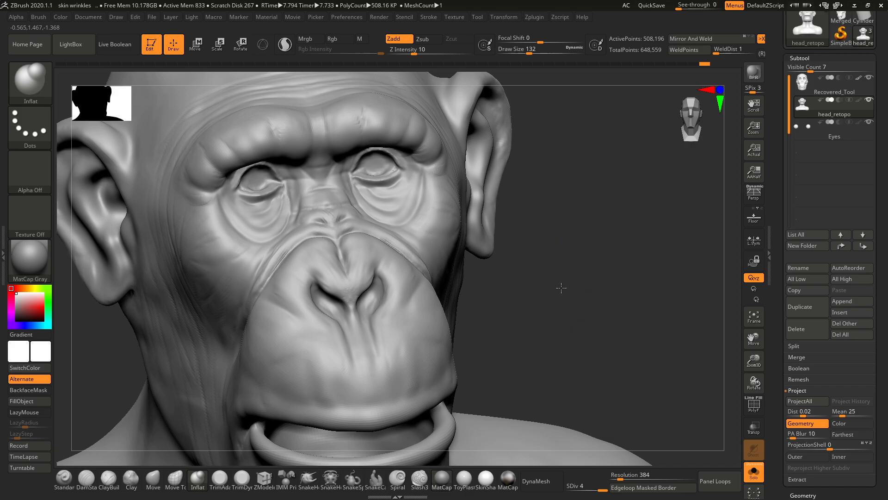
Step: Set the draw size to 128 and inflate the cheek skin beside the muzzle fold and below the outer eye corner
mouse_move(561, 288)
mouse_down()
mouse_move(406, 198)
mouse_move(410, 235)
mouse_up()
key(space)
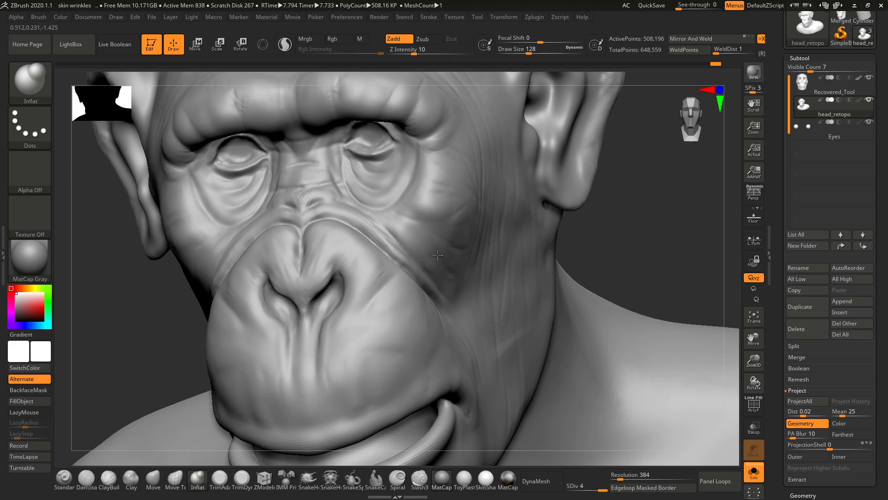
drag(613, 197, 525, 242)
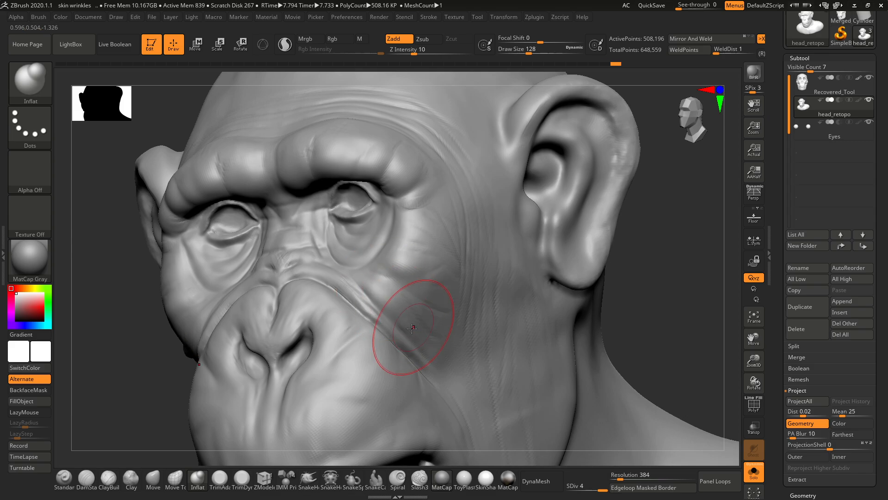
drag(102, 403, 210, 353)
mouse_move(539, 266)
mouse_down()
mouse_move(534, 281)
mouse_move(522, 264)
mouse_up()
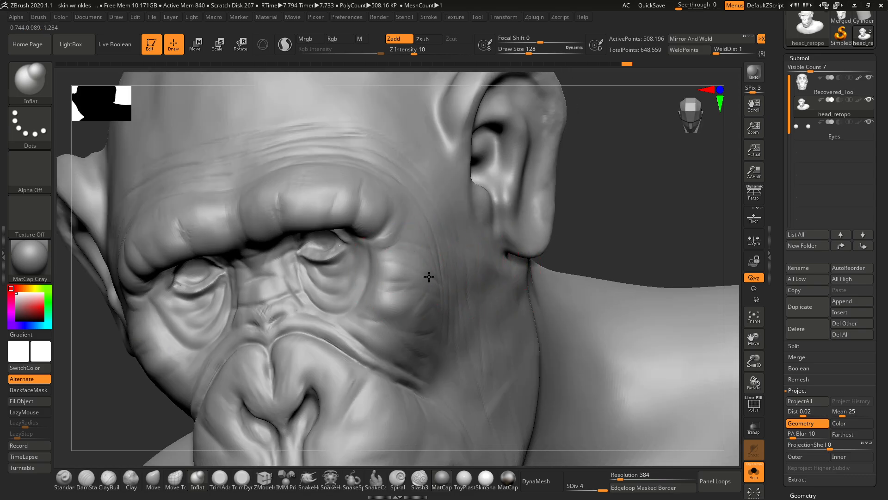
drag(419, 271, 401, 291)
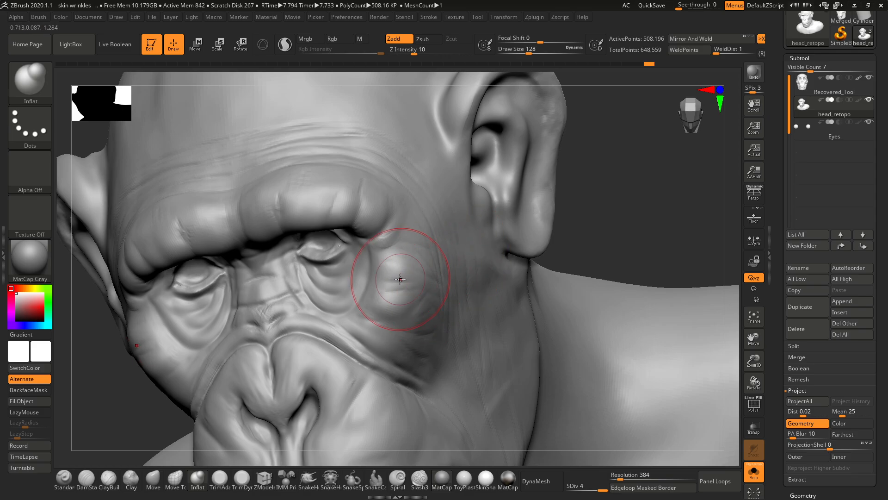
drag(638, 158, 467, 256)
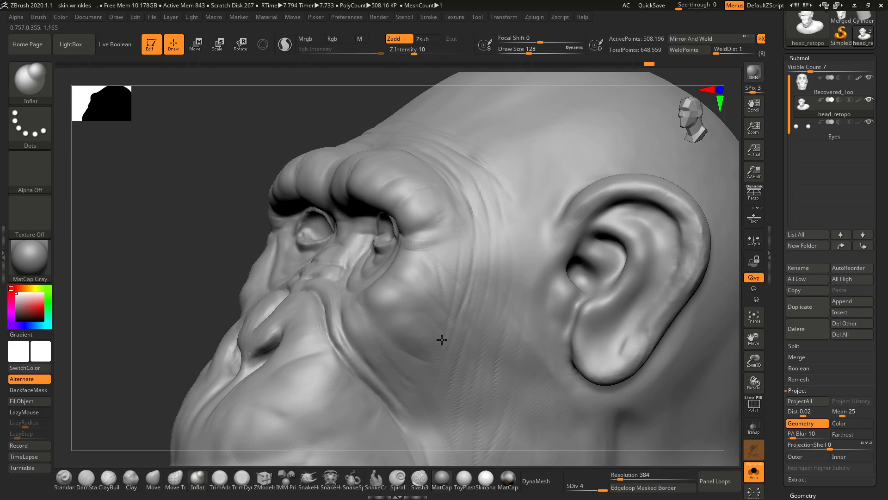
Step: Inflate the muzzle skin beside the nostrils and smooth the side of the muzzle
drag(127, 315, 80, 279)
drag(273, 234, 268, 237)
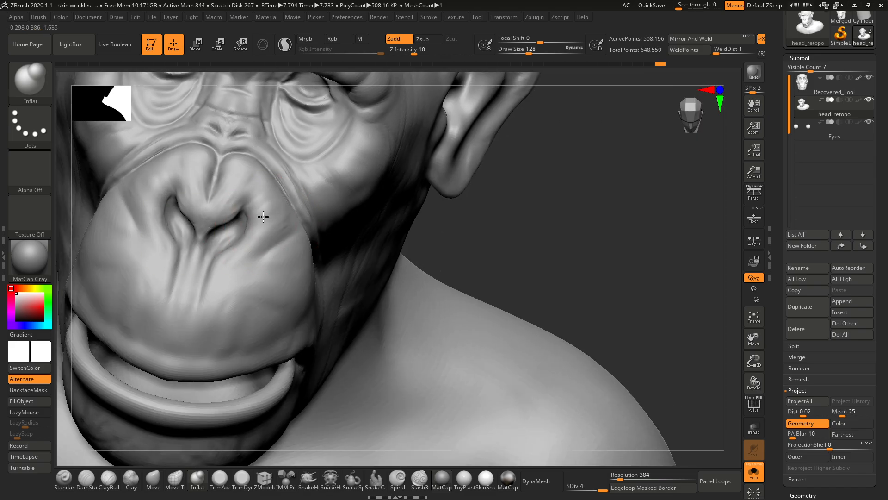
drag(484, 210, 377, 210)
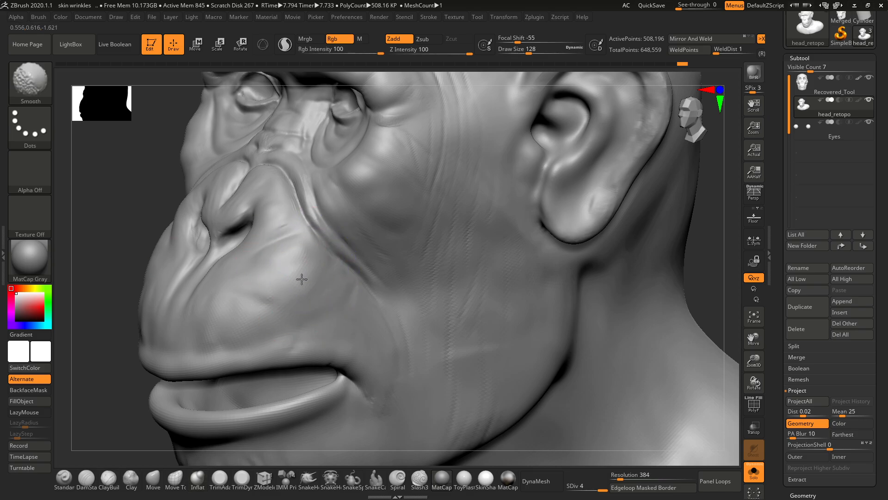
mouse_move(718, 222)
alt+mouse_down()
mouse_move(627, 208)
mouse_move(623, 187)
mouse_move(612, 196)
mouse_move(620, 204)
mouse_move(617, 181)
alt+mouse_up()
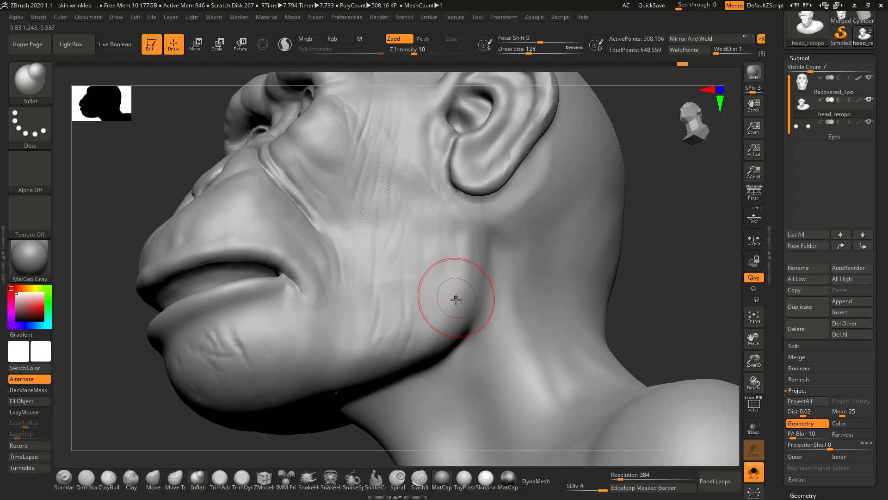
Step: Set the draw size to 207, then inflate and smooth the rear cheek and jaw below the ear
key(space)
drag(456, 297, 468, 291)
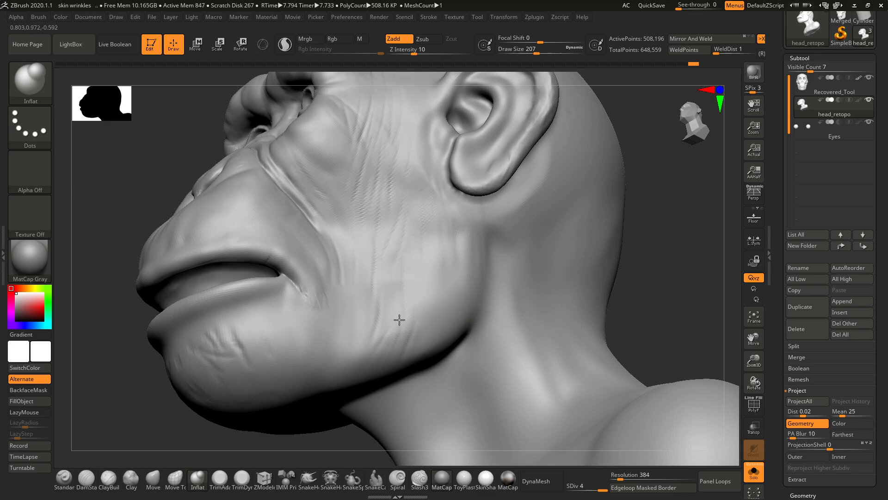
shift+drag(645, 234, 694, 242)
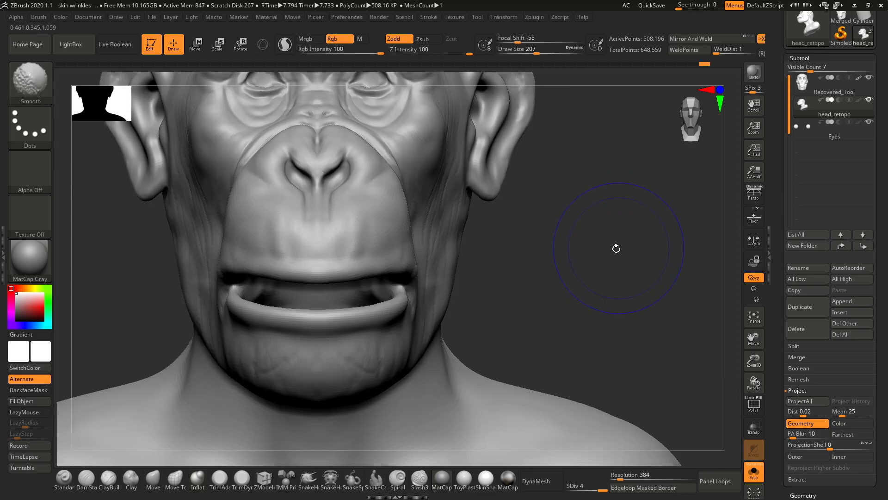
drag(614, 247, 446, 283)
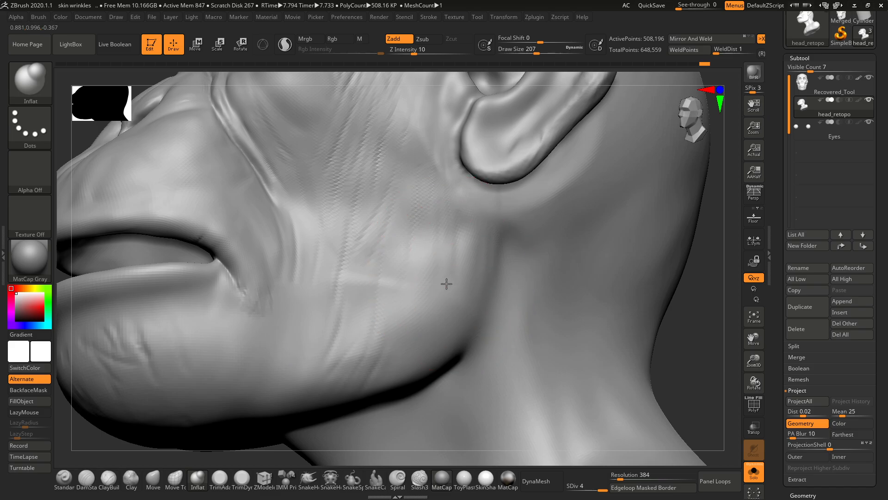
key(shift)
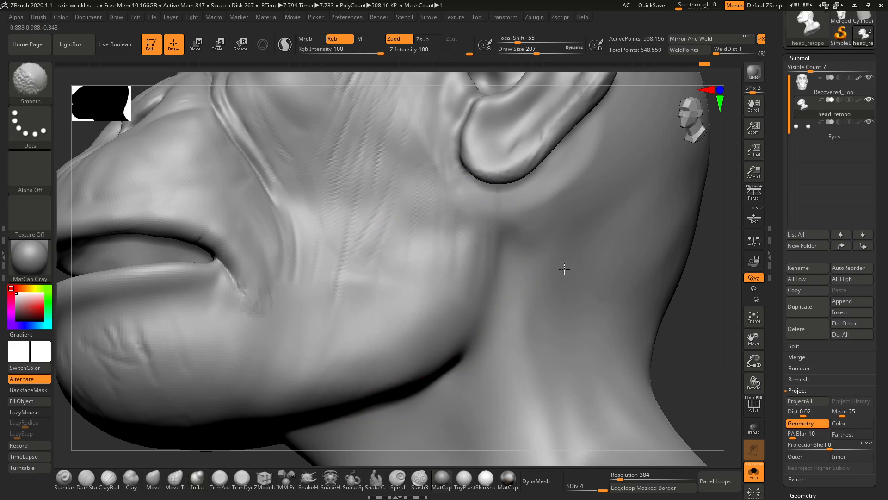
mouse_move(704, 280)
alt+mouse_down()
mouse_move(666, 248)
mouse_move(657, 276)
mouse_move(569, 291)
mouse_move(568, 299)
mouse_move(560, 272)
alt+mouse_up()
Step: Inflate the temple above the ear and smooth the ends of the forehead wrinkles
mouse_move(554, 211)
alt+mouse_down()
mouse_move(581, 254)
mouse_move(577, 282)
mouse_move(549, 228)
mouse_move(497, 222)
alt+mouse_up()
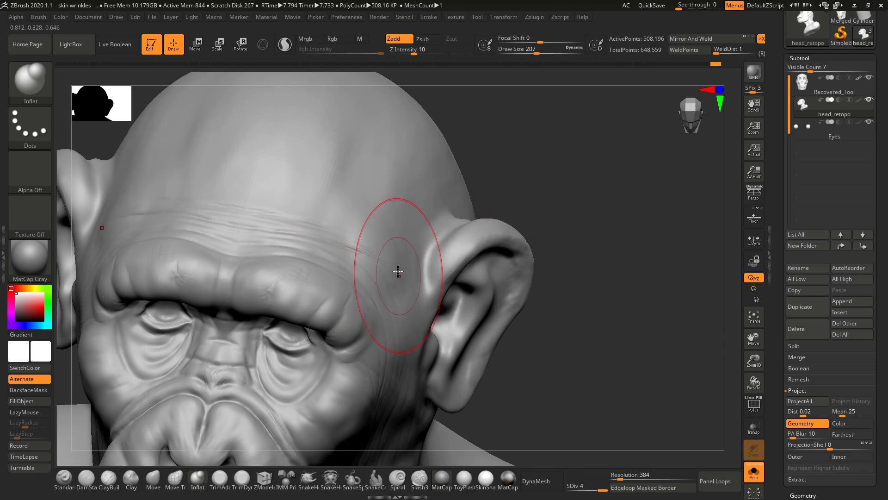
mouse_move(551, 189)
mouse_down()
mouse_move(471, 183)
mouse_move(483, 184)
mouse_up()
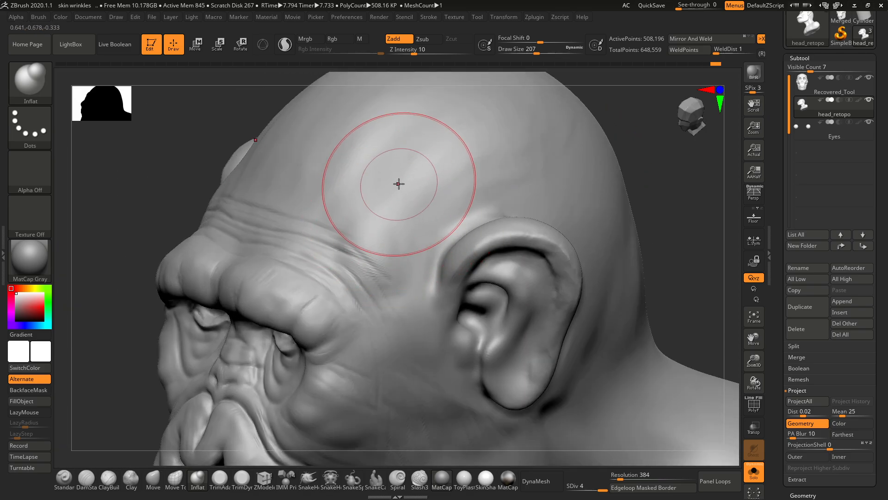
shift+drag(397, 212, 389, 232)
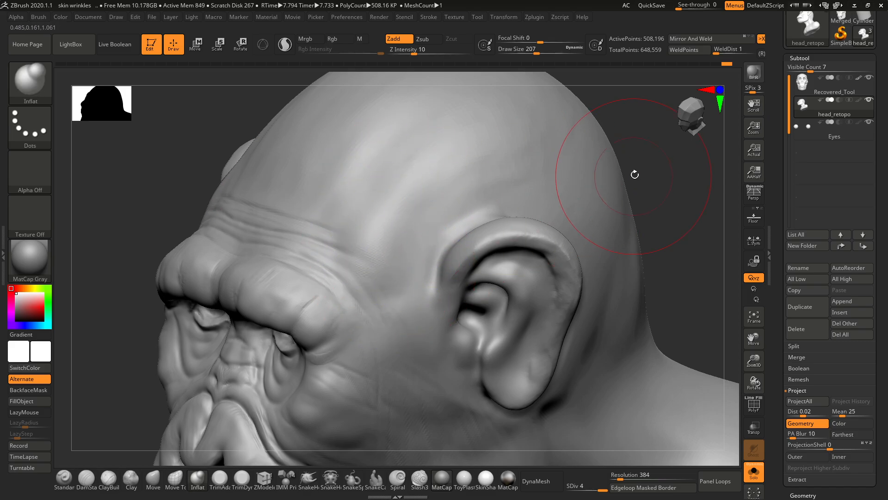
mouse_move(634, 174)
shift+mouse_down()
mouse_move(546, 194)
mouse_move(580, 167)
mouse_move(561, 218)
mouse_move(565, 196)
mouse_move(545, 174)
shift+mouse_up()
drag(591, 196, 542, 259)
key(ctrl+shift)
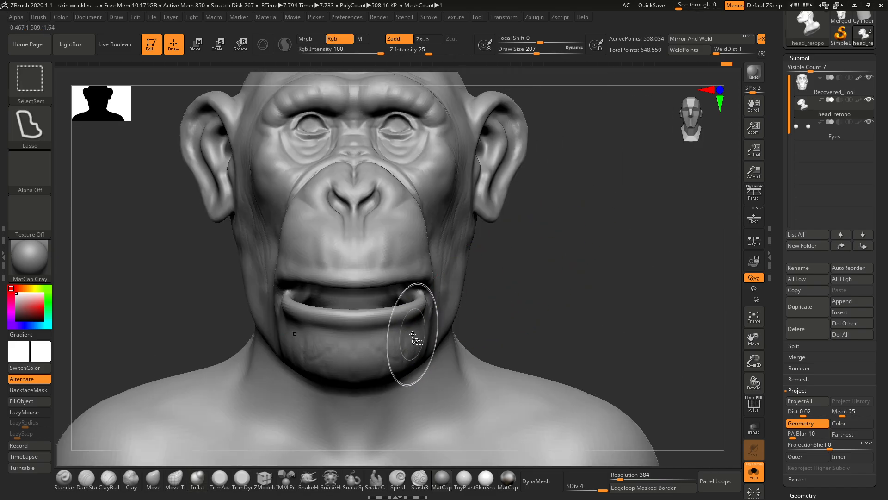
mouse_move(600, 290)
mouse_down()
mouse_move(634, 282)
mouse_move(616, 291)
mouse_move(590, 278)
mouse_move(588, 309)
mouse_move(631, 291)
mouse_move(570, 258)
mouse_move(551, 278)
mouse_move(571, 267)
mouse_up()
key(ctrl+shift)
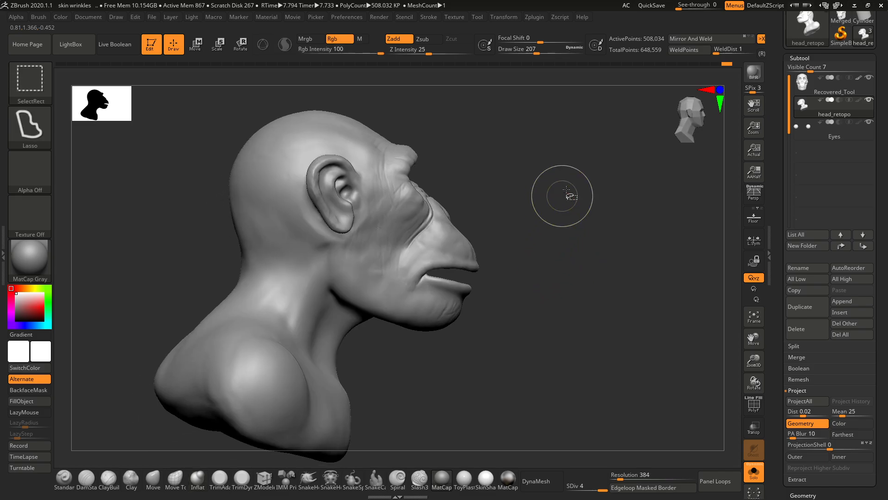
mouse_move(413, 377)
ctrl+shift+mouse_down()
mouse_move(492, 416)
mouse_move(509, 176)
mouse_move(407, 256)
mouse_move(379, 319)
ctrl+shift+mouse_up()
mouse_move(538, 360)
mouse_down()
mouse_move(571, 351)
mouse_move(541, 312)
mouse_move(618, 337)
mouse_move(592, 368)
mouse_move(563, 373)
mouse_move(624, 363)
mouse_up()
alt+drag(629, 301, 588, 323)
alt+drag(634, 248, 558, 273)
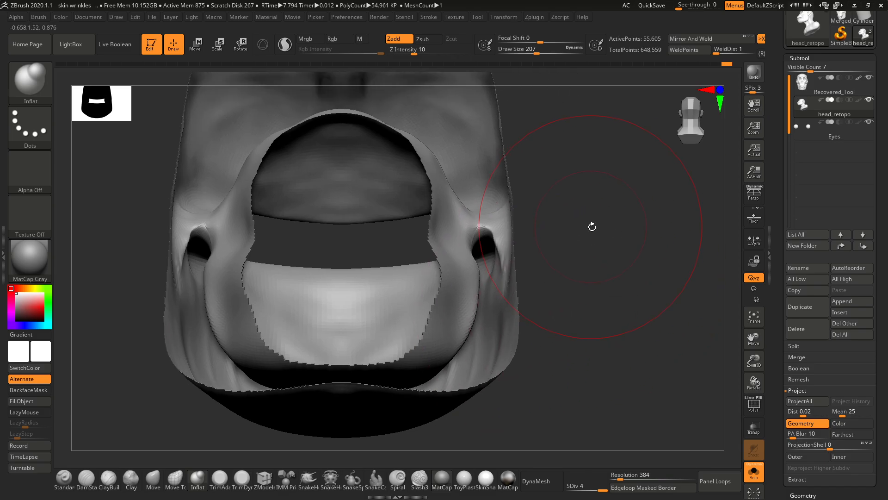
drag(592, 227, 511, 241)
mouse_move(518, 273)
mouse_down()
mouse_move(429, 301)
mouse_move(569, 232)
mouse_up()
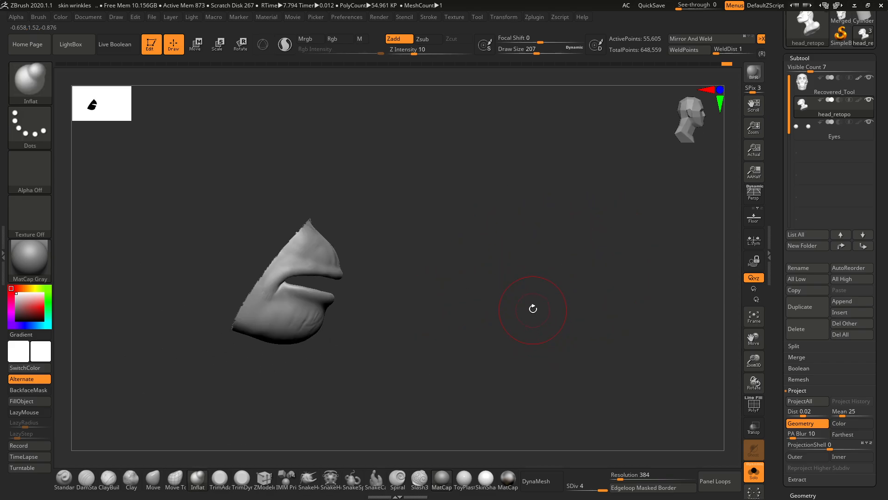
ctrl+shift+click(549, 282)
drag(549, 283, 581, 260)
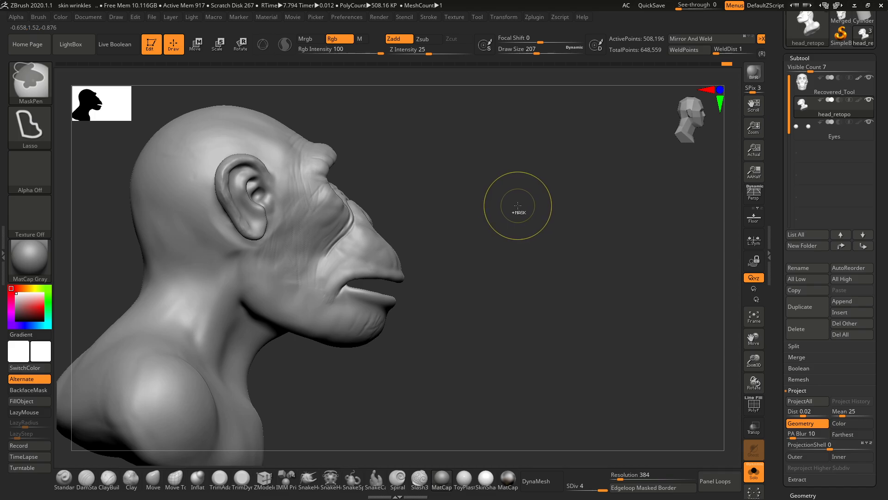
Step: Isolate the muzzle, mouth and chin with a lasso selection, set the Inflat draw size to 83 and bring the inner mouth into view
key(ctrl+shift)
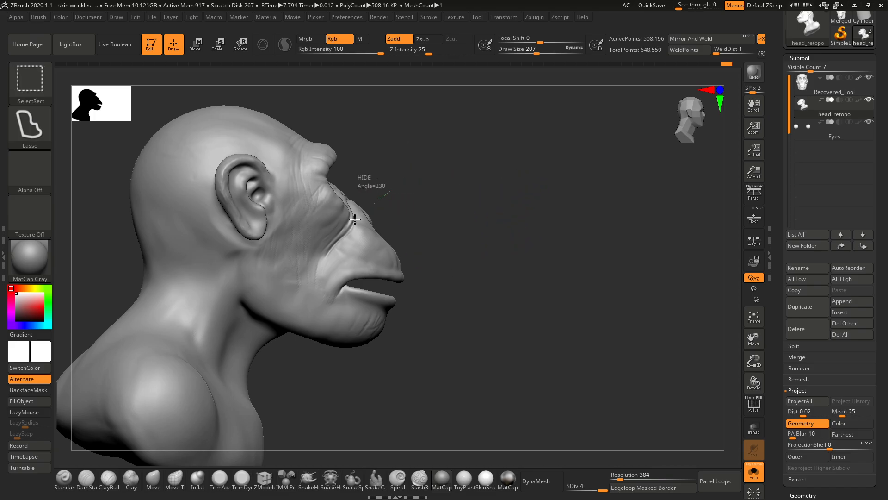
mouse_move(355, 219)
ctrl+shift+mouse_down()
mouse_move(289, 310)
mouse_move(315, 404)
mouse_move(468, 431)
mouse_move(469, 192)
ctrl+shift+mouse_up()
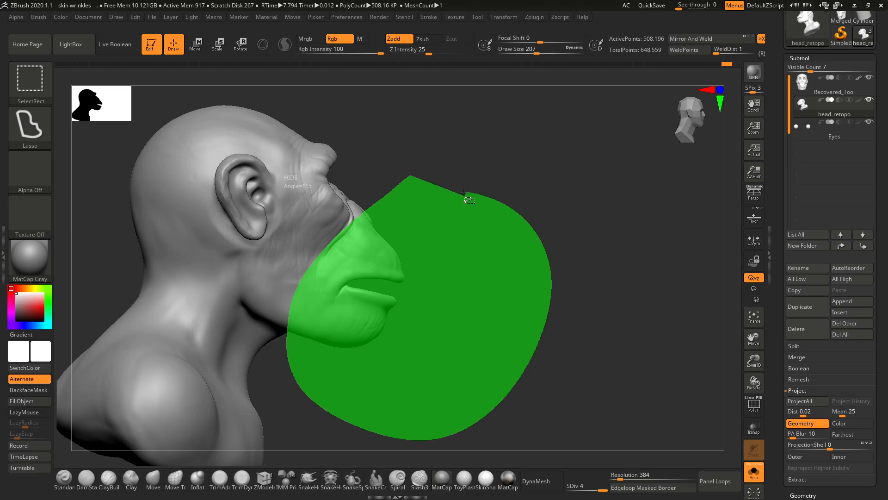
mouse_move(464, 193)
ctrl+shift+mouse_down()
mouse_move(525, 234)
mouse_move(520, 227)
mouse_move(530, 319)
mouse_move(557, 218)
mouse_move(527, 246)
mouse_move(539, 269)
mouse_move(540, 215)
mouse_move(532, 209)
ctrl+shift+mouse_up()
key(space)
drag(386, 195, 383, 193)
alt+drag(554, 153, 555, 246)
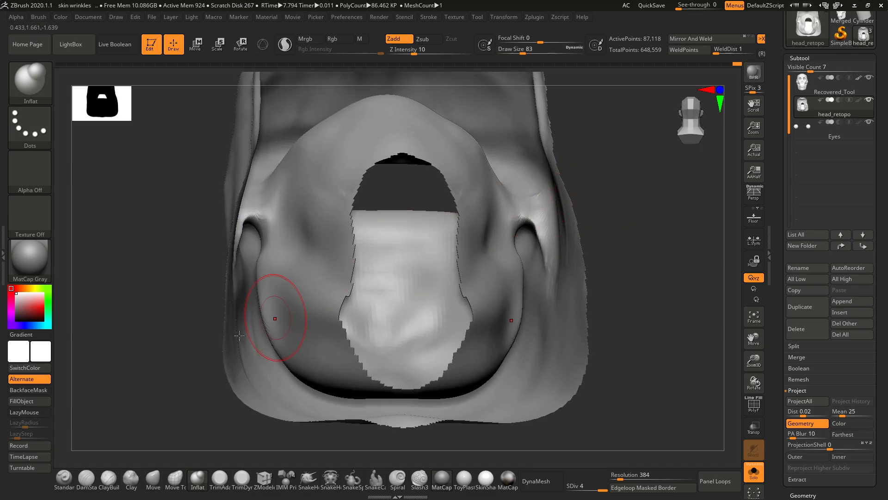
Step: Build up the upper edge of the inner mouth surface behind the lower lip with the ClayBuildup brush at draw size 27
click(111, 479)
drag(633, 209, 437, 258)
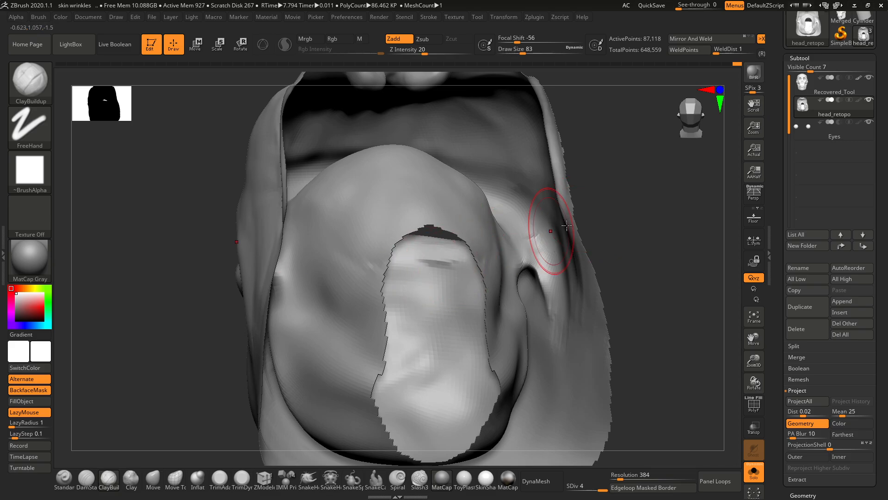
drag(595, 216, 640, 282)
mouse_move(427, 190)
alt+mouse_down()
mouse_move(432, 215)
mouse_move(446, 225)
mouse_move(432, 210)
mouse_move(433, 228)
alt+mouse_up()
key(space)
mouse_move(519, 300)
mouse_down()
mouse_move(512, 301)
mouse_move(546, 291)
mouse_up()
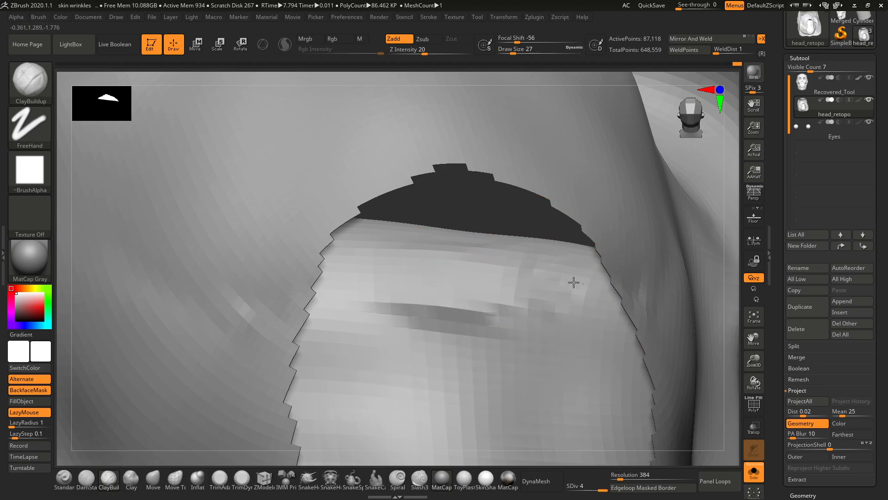
alt+drag(496, 223, 502, 188)
Step: Hide the rear part of the isolated muzzle with a lasso selection to expose the inner mouth from behind
drag(702, 216, 392, 202)
ctrl+shift+drag(379, 160, 336, 220)
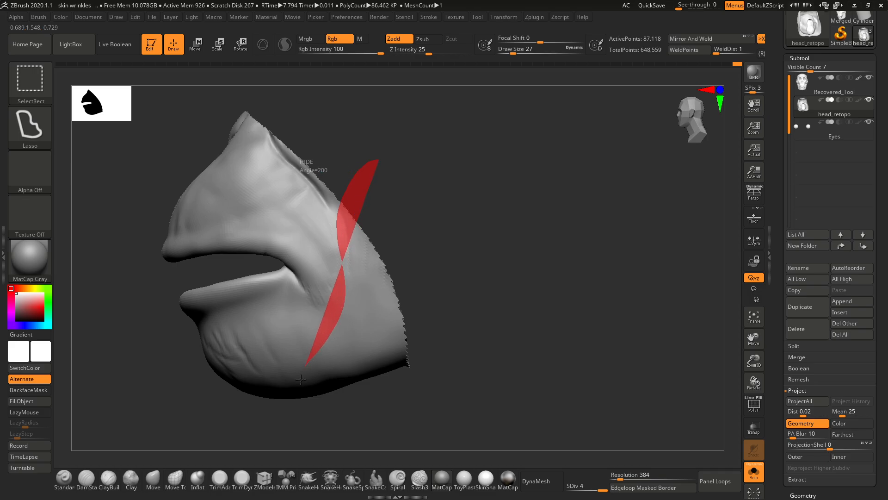
ctrl+shift+drag(300, 379, 496, 365)
ctrl+shift+drag(393, 123, 395, 122)
mouse_move(476, 204)
mouse_down()
mouse_move(482, 264)
mouse_move(472, 276)
mouse_move(521, 230)
mouse_move(523, 312)
mouse_move(563, 263)
mouse_move(551, 293)
mouse_move(479, 251)
mouse_up()
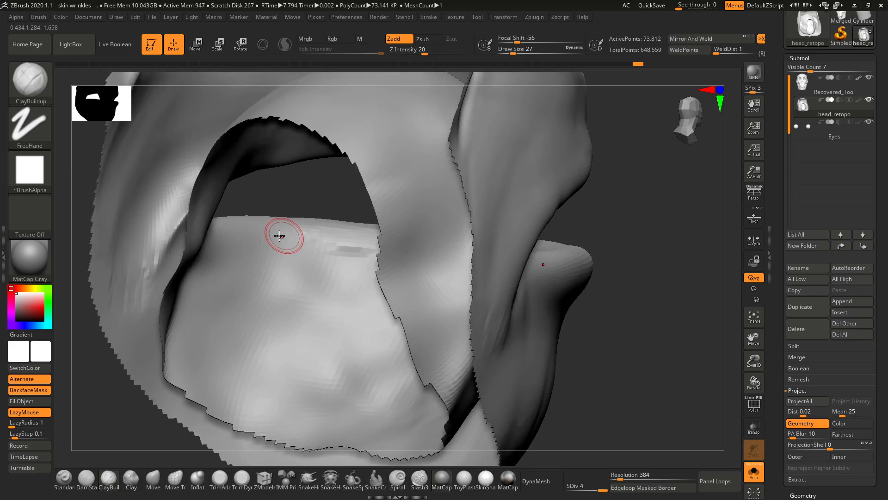
Step: Set the ClayBuildup draw size to 51 and build up a ridge along the inside of the lower lip
key(space)
mouse_move(249, 240)
mouse_down()
mouse_move(309, 236)
mouse_move(314, 224)
mouse_move(341, 228)
mouse_up()
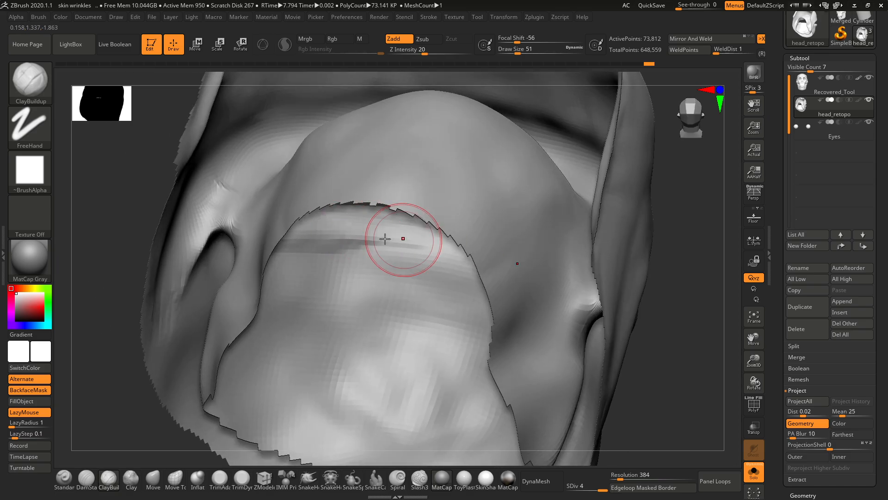
drag(674, 295, 630, 270)
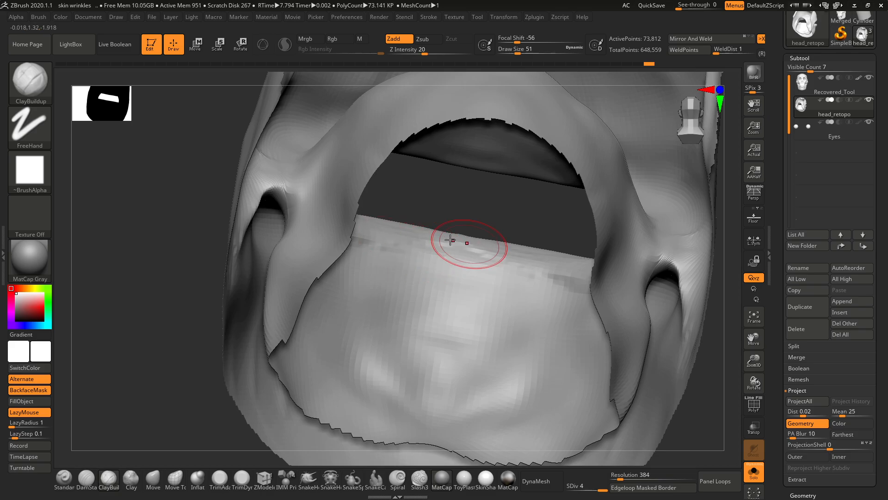
mouse_move(443, 249)
mouse_down()
mouse_move(512, 253)
mouse_move(456, 222)
mouse_up()
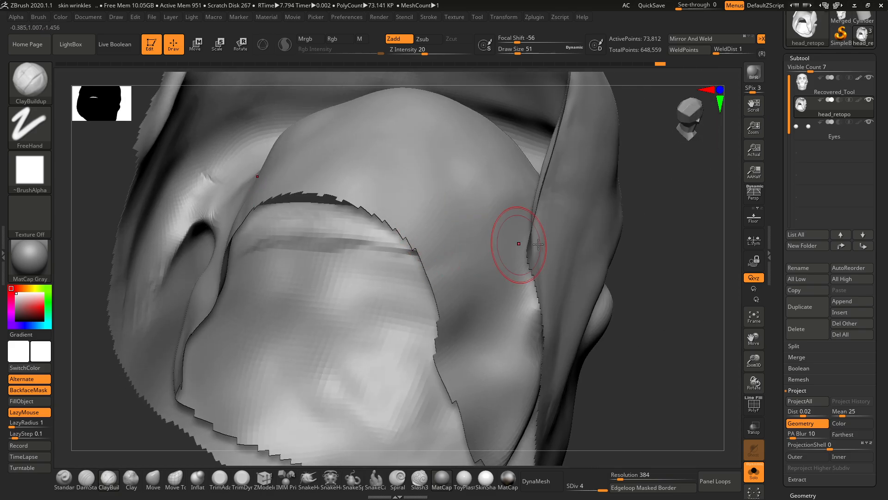
mouse_move(625, 243)
mouse_down()
mouse_move(657, 241)
mouse_move(645, 237)
mouse_up()
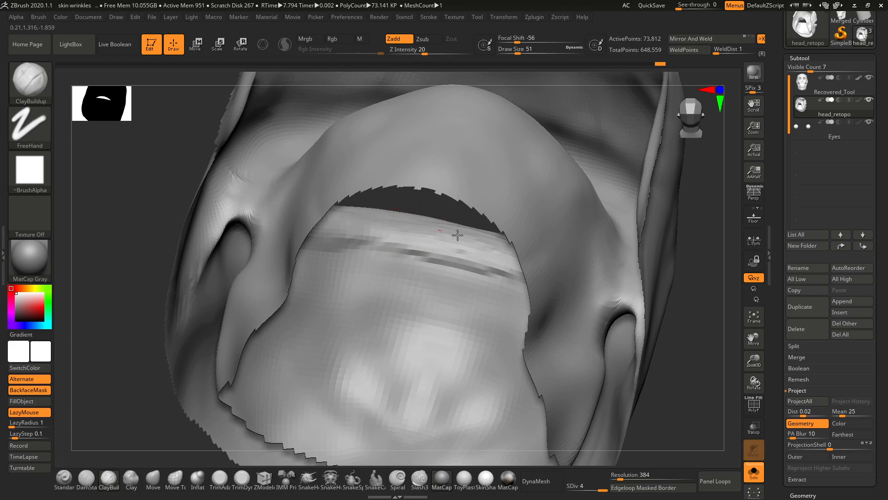
drag(422, 213, 481, 259)
drag(369, 249, 471, 275)
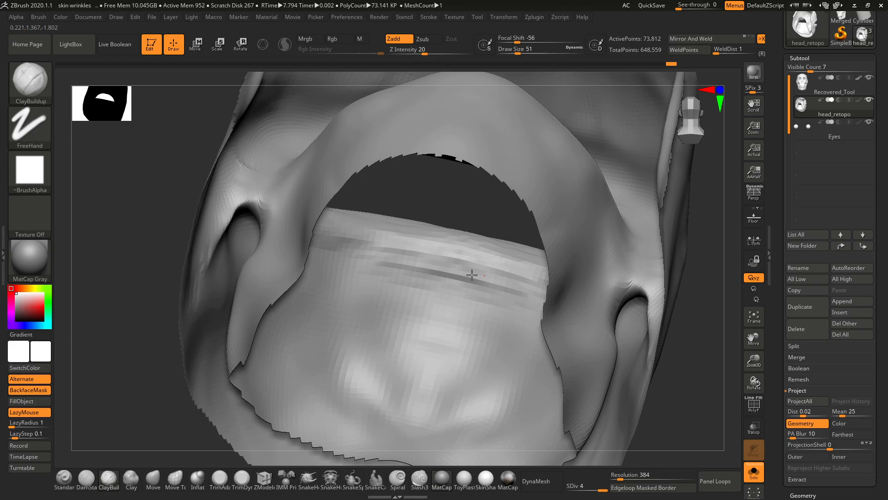
Step: Thicken the ridge inside the lower lip and extend it toward the mouth corners
drag(420, 193, 328, 223)
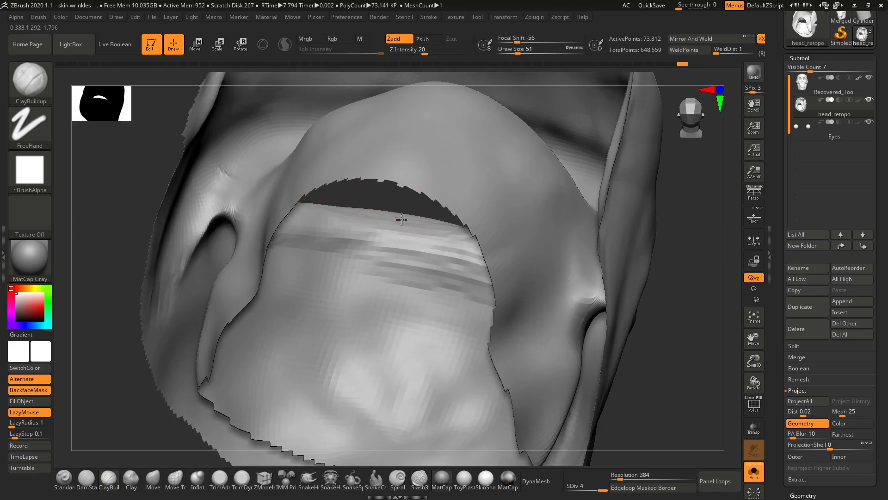
drag(373, 198, 278, 224)
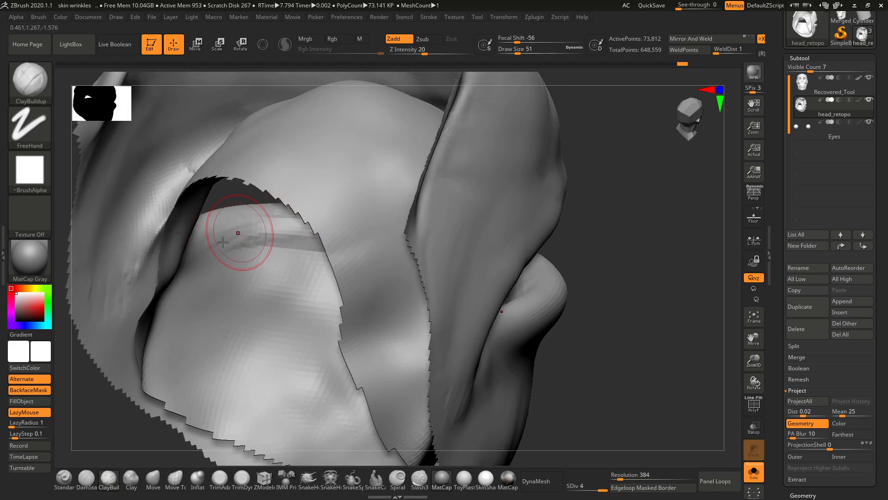
drag(222, 241, 245, 260)
drag(573, 227, 415, 240)
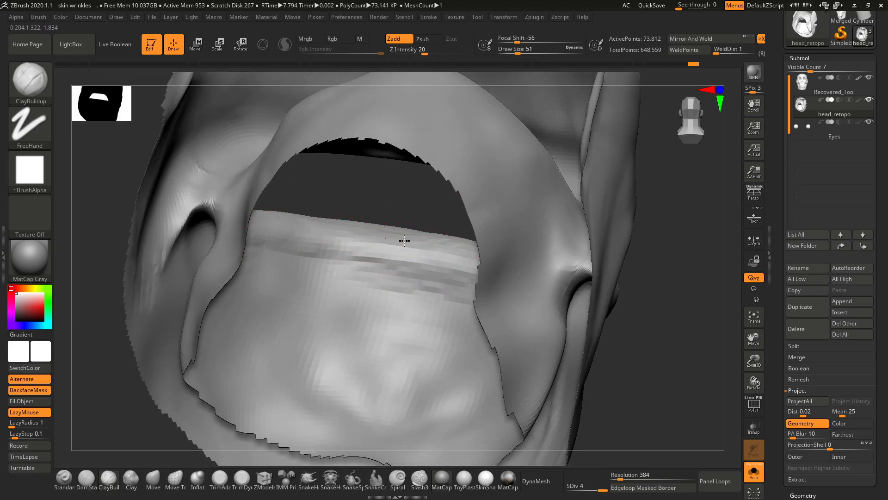
drag(372, 198, 522, 258)
mouse_move(567, 232)
mouse_down()
mouse_move(524, 257)
mouse_move(519, 247)
mouse_move(317, 198)
mouse_up()
Step: Smooth the inside of the lower lip and refine the clay where it meets the inner mouth
key(shift)
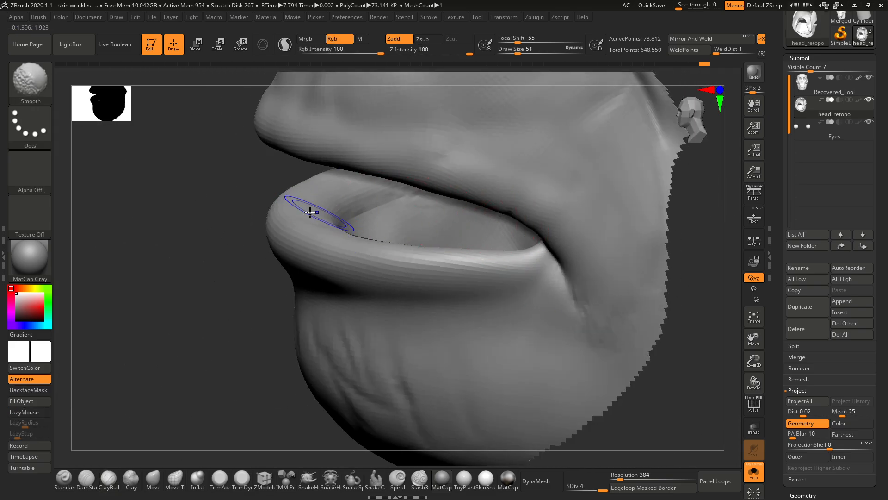
shift+drag(195, 239, 224, 224)
mouse_move(393, 155)
mouse_down()
mouse_move(348, 153)
mouse_move(358, 152)
mouse_up()
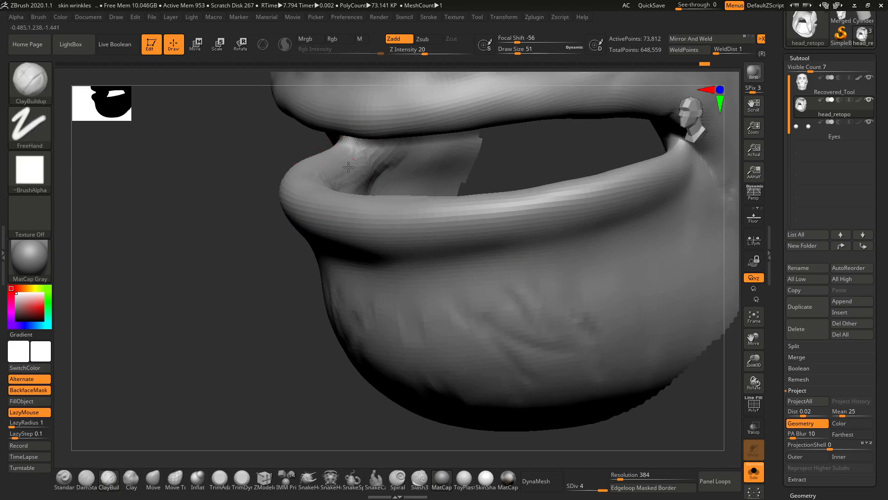
Step: Build up a curved clay ridge along the inside of the upper lip from corner to corner
drag(241, 260, 167, 228)
drag(553, 208, 452, 178)
drag(499, 203, 529, 175)
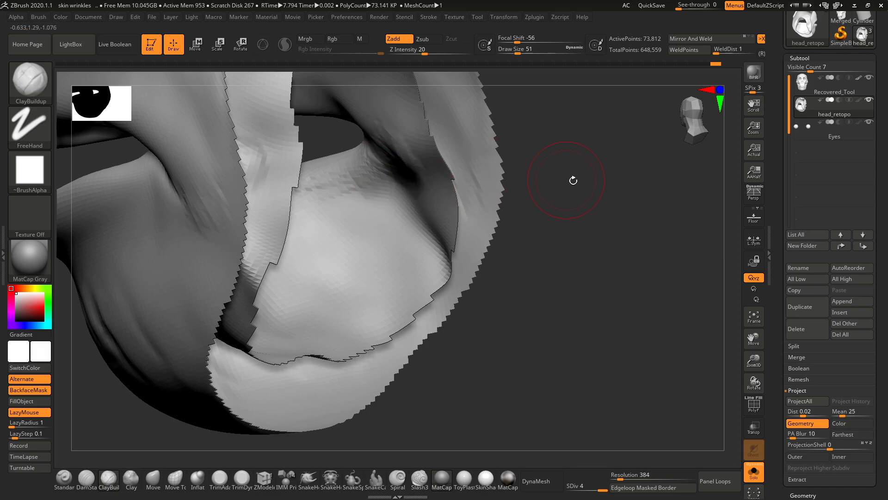
drag(573, 181, 531, 262)
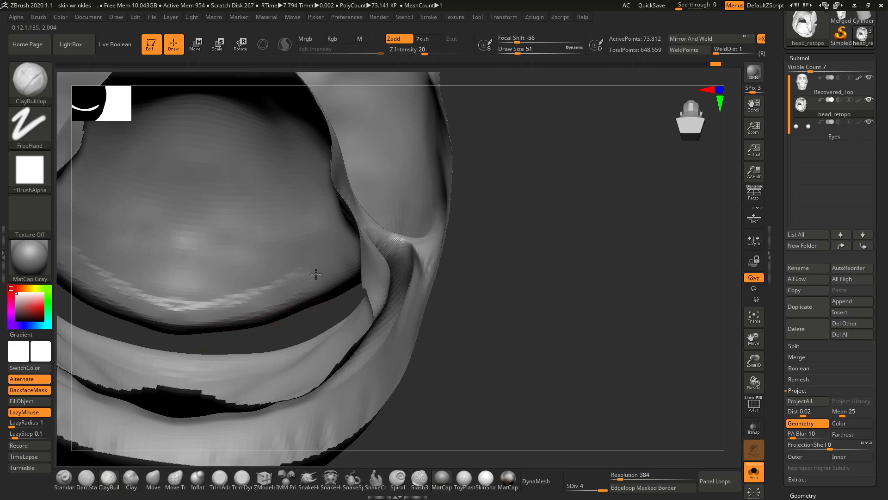
drag(466, 239, 404, 261)
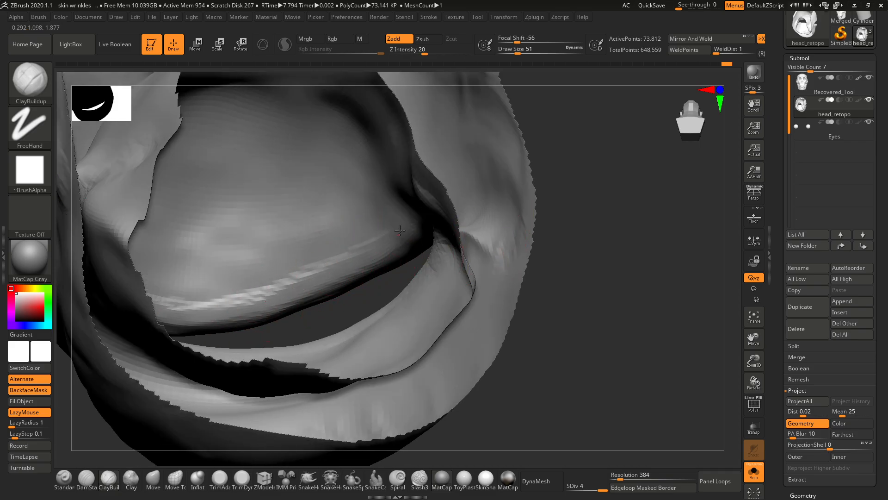
drag(589, 221, 541, 229)
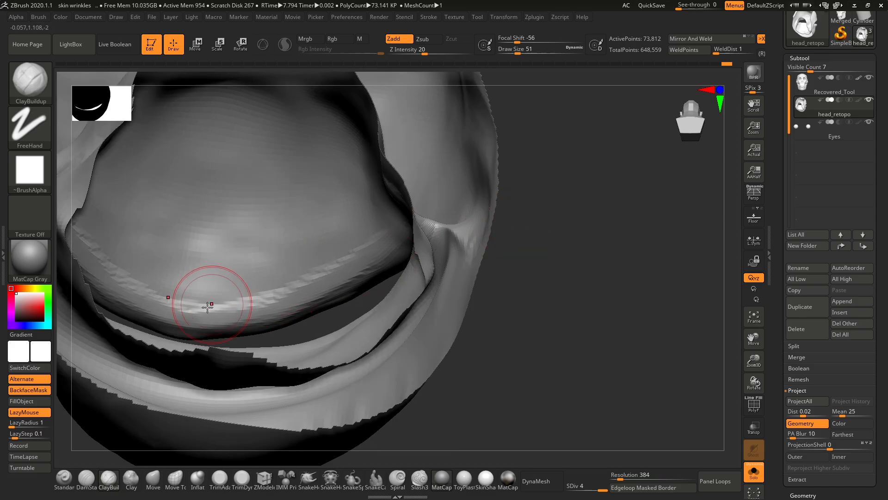
drag(155, 291, 240, 306)
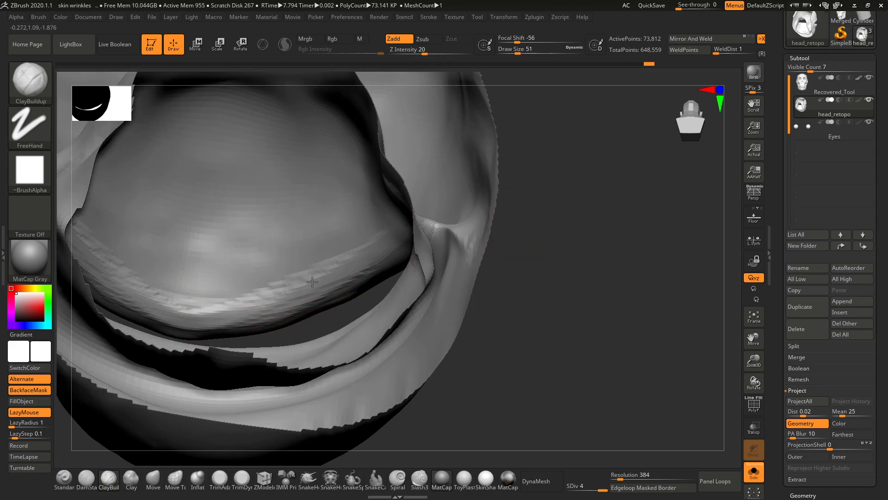
Step: Smooth the ridge inside the upper lip and unhide the whole head and shoulders
key(shift)
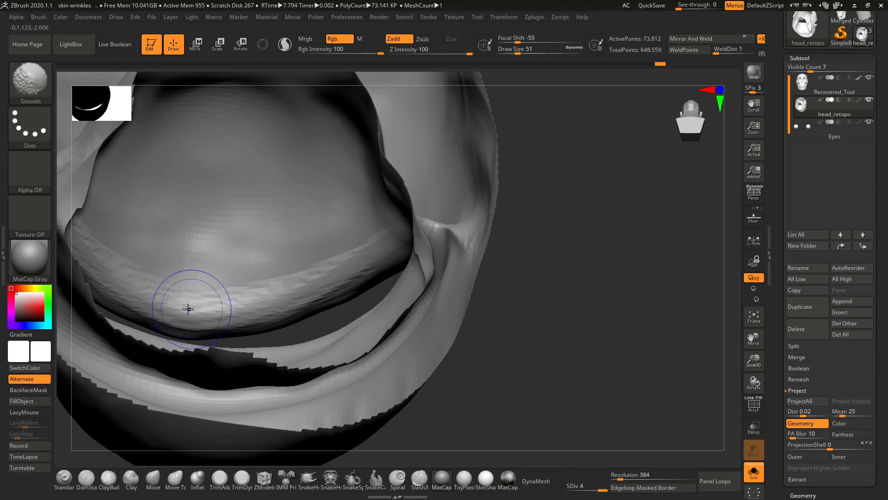
mouse_move(567, 232)
mouse_down()
mouse_move(553, 292)
mouse_move(618, 270)
mouse_move(519, 240)
mouse_move(606, 261)
mouse_move(592, 279)
mouse_move(581, 269)
mouse_move(555, 287)
mouse_move(572, 239)
mouse_move(547, 232)
mouse_move(535, 240)
mouse_move(555, 293)
mouse_move(536, 271)
mouse_move(549, 276)
mouse_up()
ctrl+shift+click(586, 263)
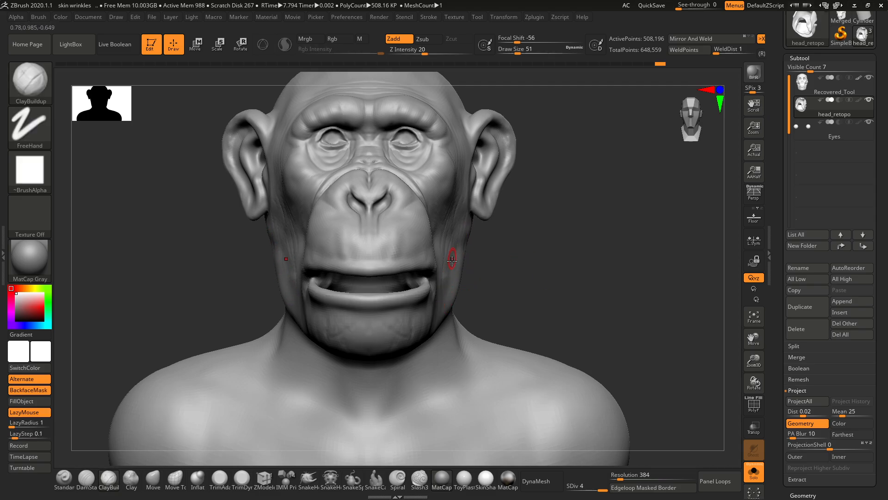
Step: Switch to the Move brush with draw size 286 and lower the head mesh to subdivision level 1
click(153, 479)
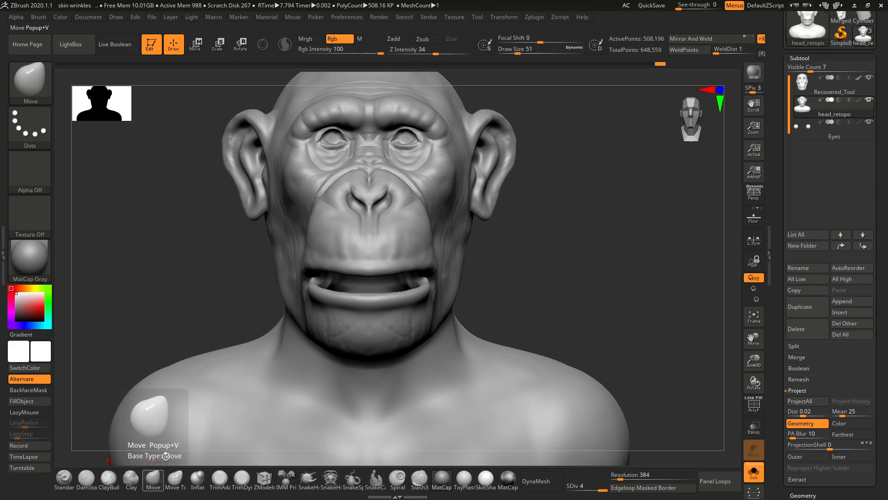
key(space)
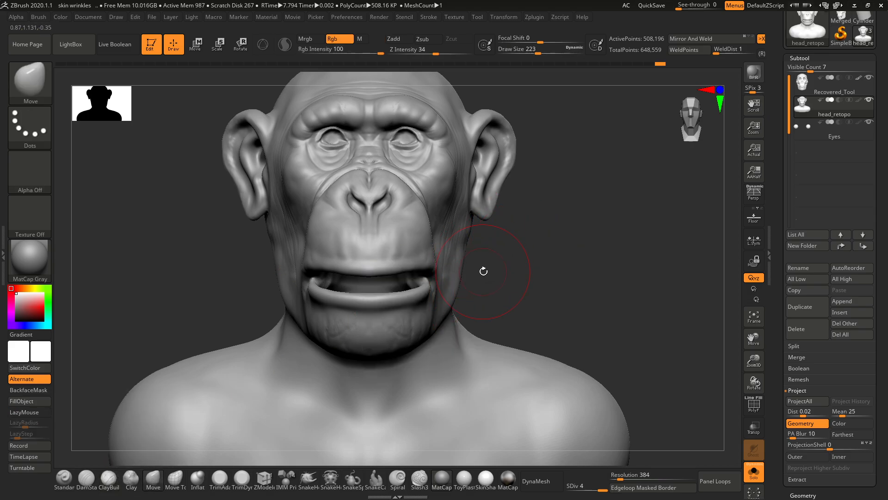
key(space)
drag(483, 271, 488, 270)
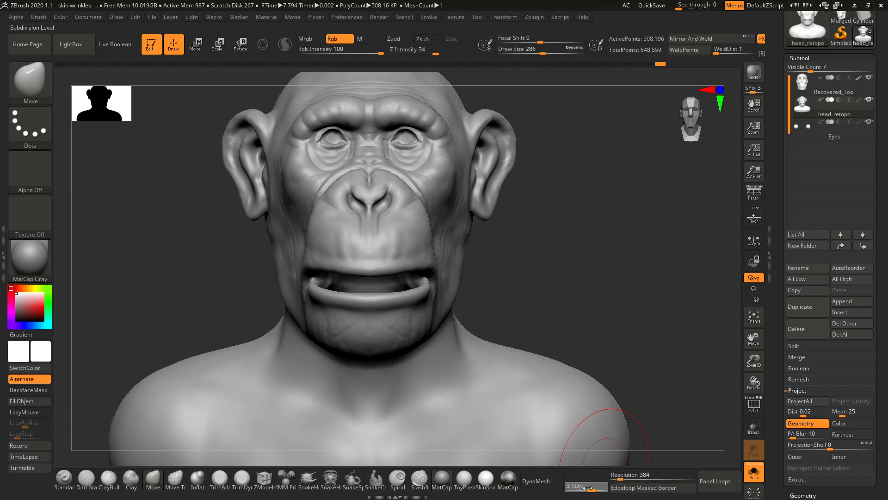
drag(584, 489, 583, 489)
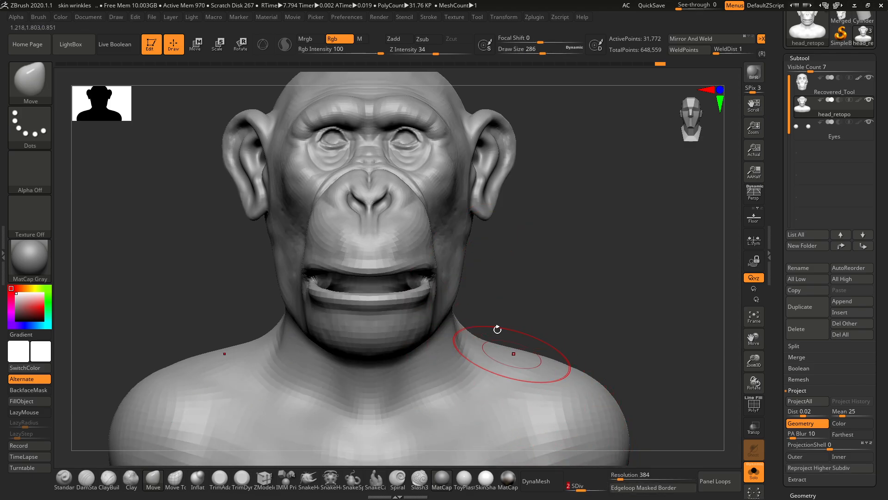
click(569, 485)
Step: Reshape the underside and rear corners of the jaw with the Move brush at draw size 202
mouse_move(507, 283)
mouse_down()
mouse_move(509, 190)
mouse_move(537, 250)
mouse_move(565, 268)
mouse_move(576, 229)
mouse_move(558, 215)
mouse_up()
key(space)
drag(466, 334, 460, 336)
mouse_move(525, 286)
mouse_down()
mouse_move(540, 267)
mouse_move(539, 290)
mouse_up()
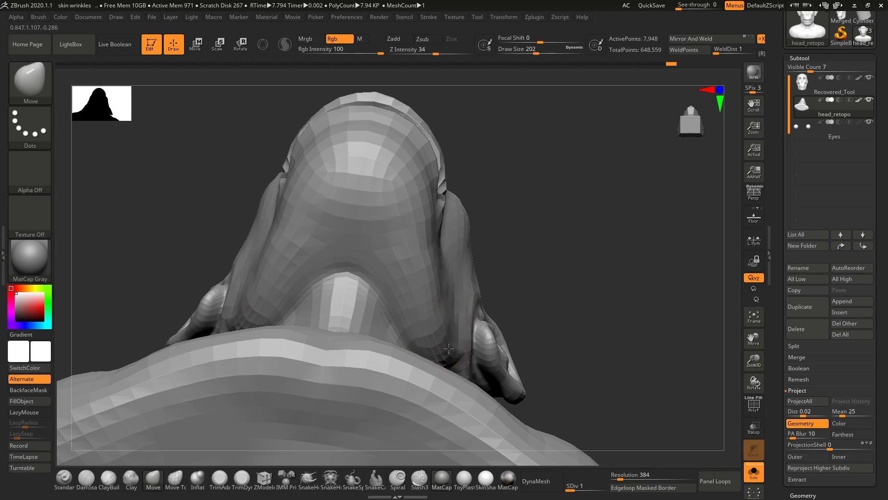
Step: Set the Move draw size to 223 and adjust the side contour of the lower cheeks beside the mouth
mouse_move(501, 260)
mouse_down()
mouse_move(530, 335)
mouse_move(545, 311)
mouse_move(532, 307)
mouse_move(540, 314)
mouse_move(499, 324)
mouse_up()
key(space)
drag(483, 318, 486, 318)
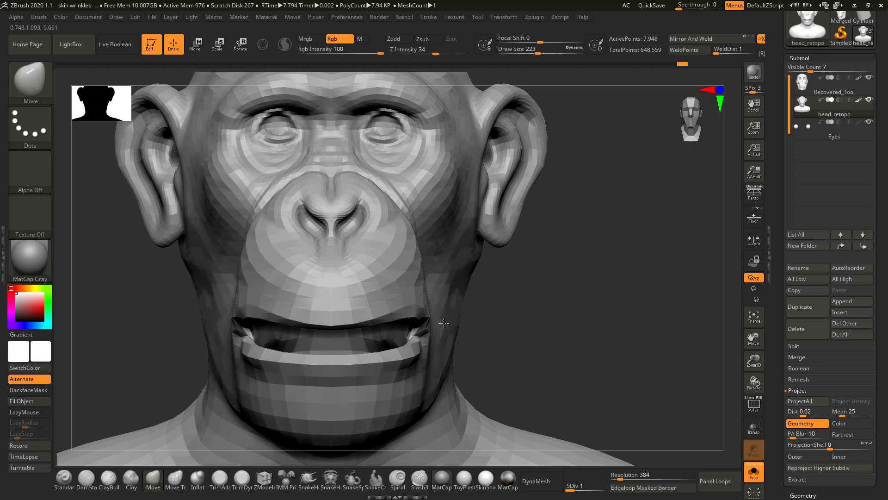
mouse_move(502, 289)
mouse_down()
mouse_move(419, 272)
mouse_move(416, 243)
mouse_move(514, 277)
mouse_up()
key(space)
Step: Smooth the cheek and jaw in front of and below the ear at draw size 149
key(shift)
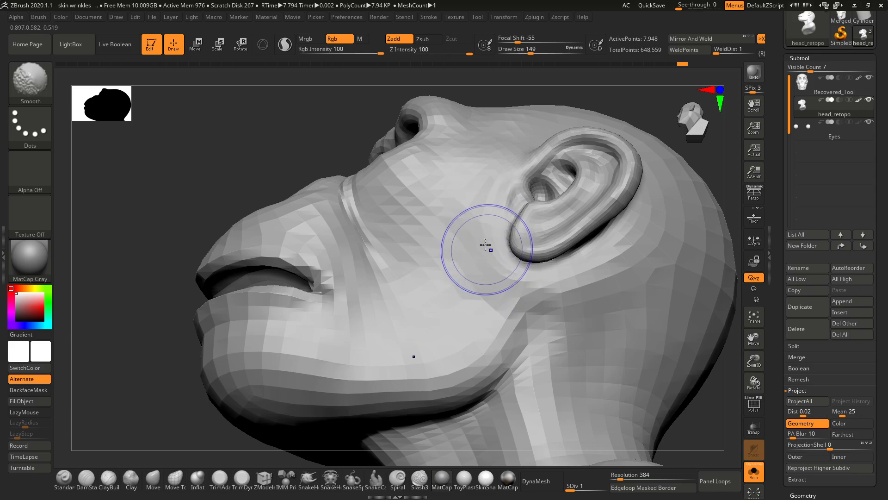
mouse_move(485, 244)
shift+mouse_down()
mouse_move(520, 283)
mouse_move(504, 262)
shift+mouse_up()
shift+drag(263, 169, 295, 216)
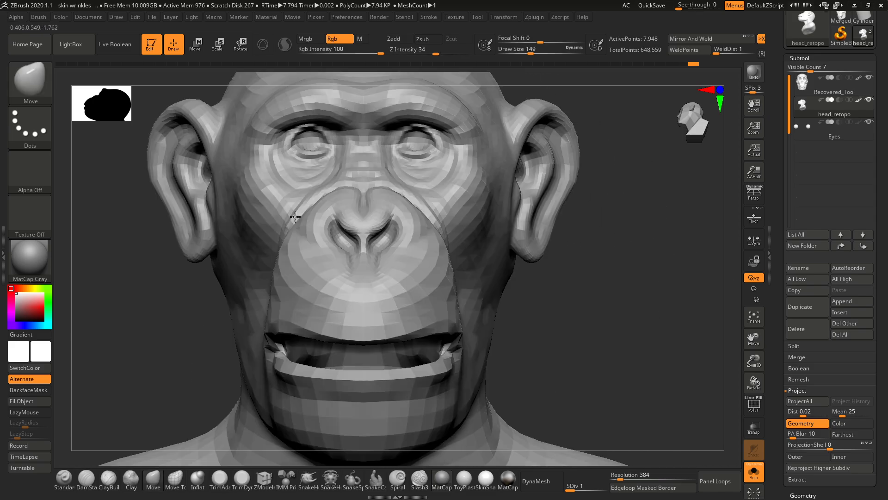
key(shift)
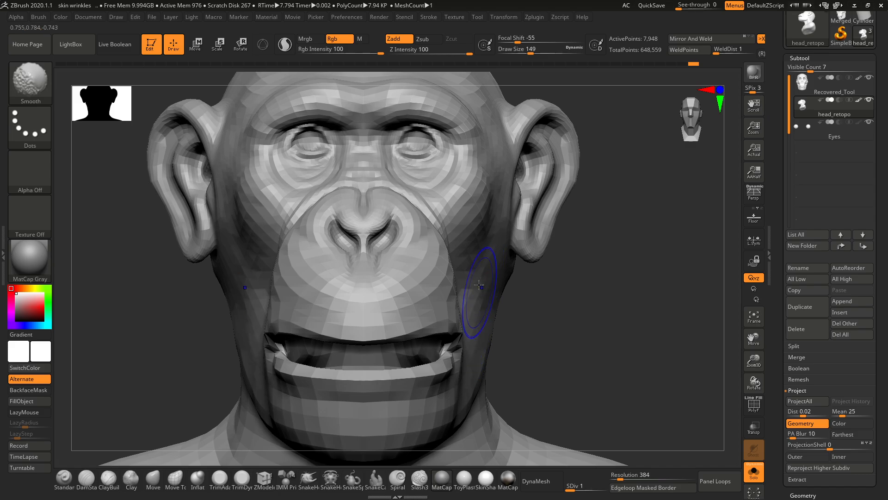
Step: Return the head mesh to subdivision level 4 and inspect the jaw and cheek from the side and below
alt+drag(536, 321, 456, 294)
drag(617, 268, 597, 277)
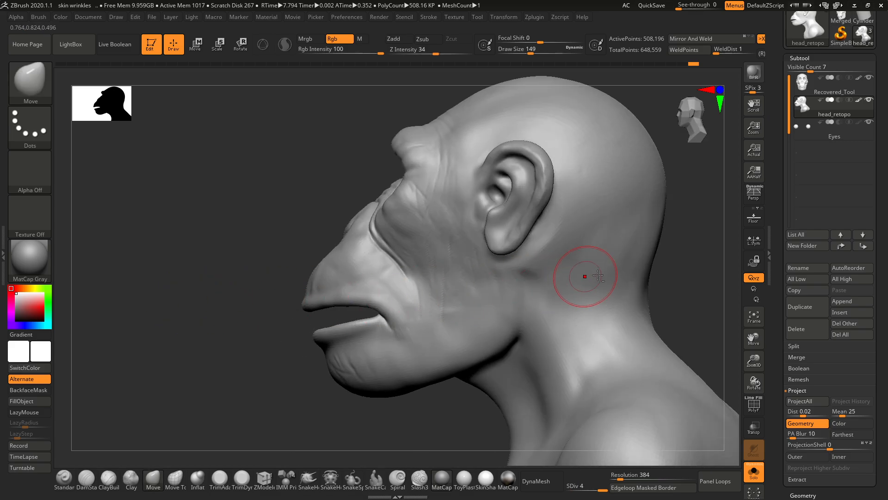
alt+drag(689, 273, 645, 265)
drag(655, 261, 682, 262)
alt+drag(682, 262, 669, 222)
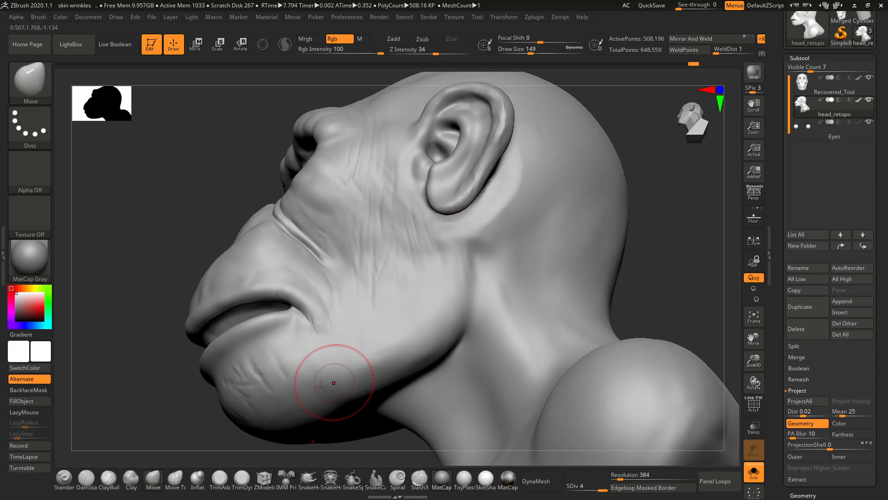
Step: Build up the area behind and below the ear with ClayBuildup at draw size 116, then smooth the strokes
click(109, 479)
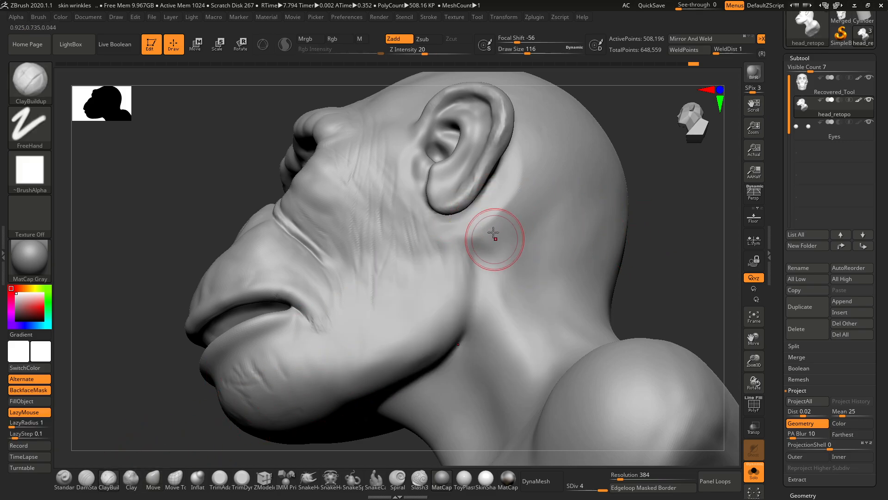
mouse_move(478, 224)
mouse_down()
mouse_move(501, 240)
mouse_move(477, 240)
mouse_up()
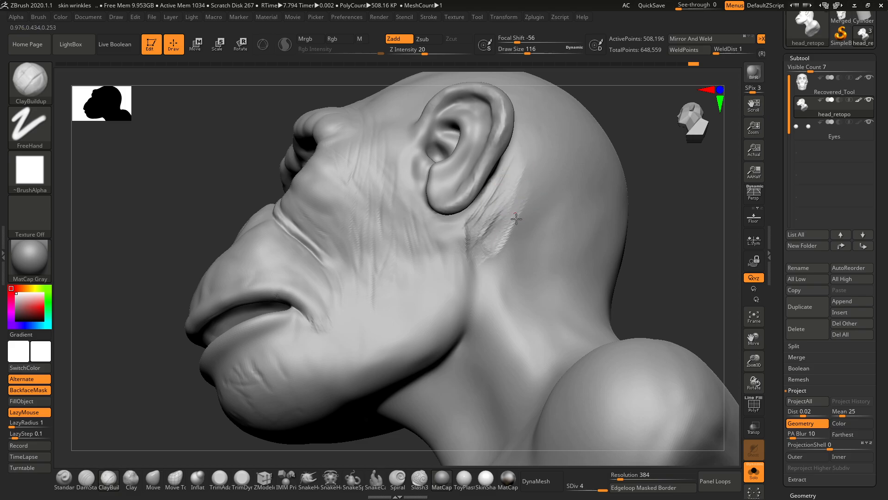
key(shift)
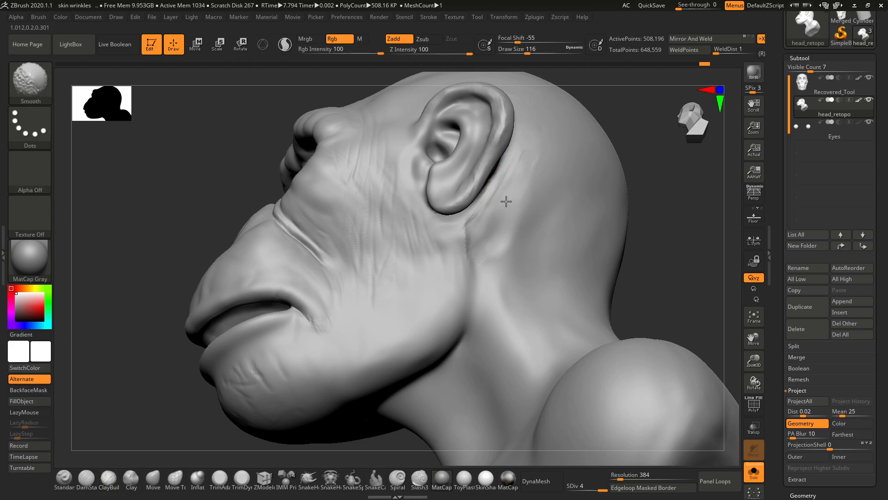
Step: Build up the rear edge of the jaw below the ear with ClayBuildup at draw size 116, then smooth the strokes
shift+drag(515, 186, 553, 200)
right_drag(539, 224, 521, 218)
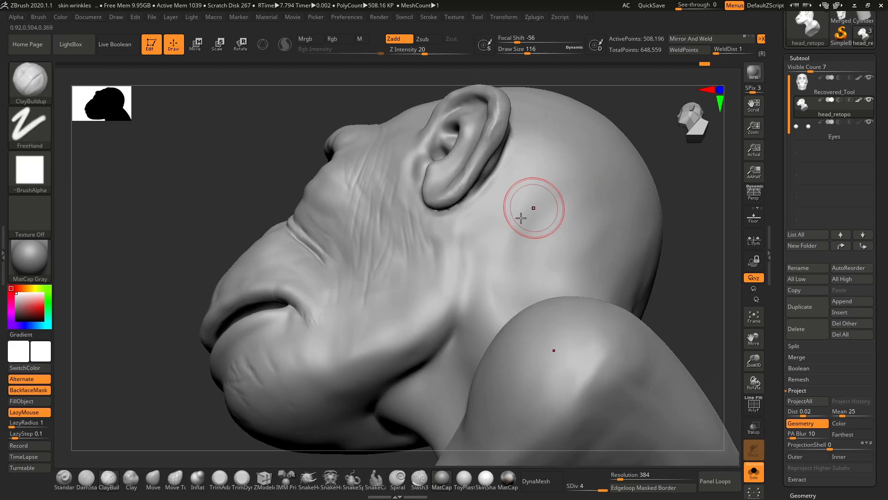
mouse_move(466, 243)
mouse_down()
mouse_move(458, 296)
mouse_move(443, 296)
mouse_up()
drag(450, 243, 438, 309)
mouse_move(461, 250)
mouse_down()
mouse_move(441, 303)
mouse_move(451, 310)
mouse_up()
drag(449, 248, 430, 308)
drag(453, 264, 440, 327)
mouse_move(442, 273)
mouse_down()
mouse_move(434, 317)
mouse_move(418, 335)
mouse_move(434, 331)
mouse_up()
drag(437, 291, 421, 357)
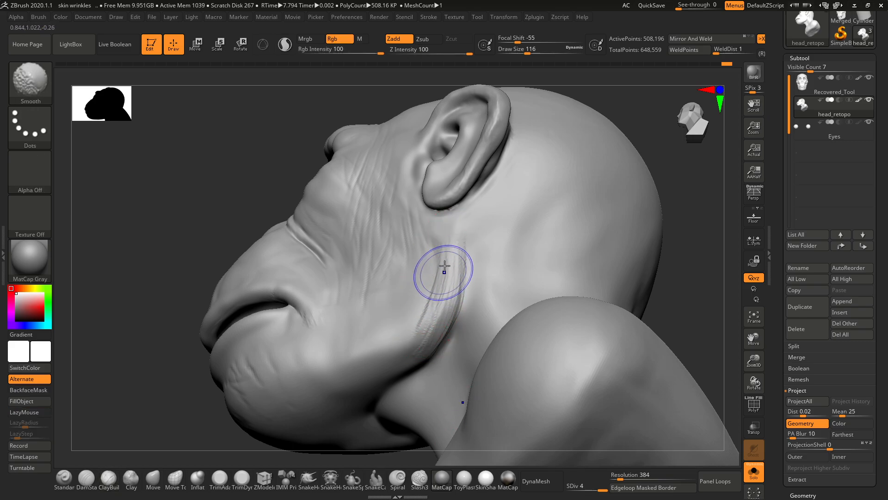
shift+drag(444, 264, 456, 265)
mouse_move(195, 208)
mouse_down()
mouse_move(232, 257)
mouse_move(195, 263)
mouse_up()
drag(456, 266, 443, 315)
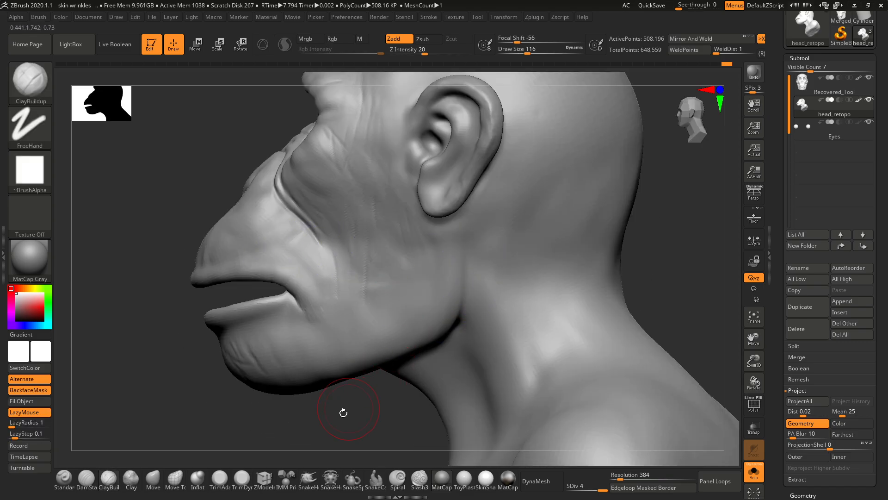
mouse_move(343, 412)
shift+mouse_down()
mouse_move(502, 320)
mouse_move(507, 281)
mouse_move(540, 307)
mouse_move(547, 285)
mouse_move(477, 279)
shift+mouse_up()
Step: Set the draw size to 187, add ClayBuildup volume to the jaw corner and lower cheek, and smooth it
key(space)
drag(416, 283, 423, 283)
drag(562, 303, 554, 246)
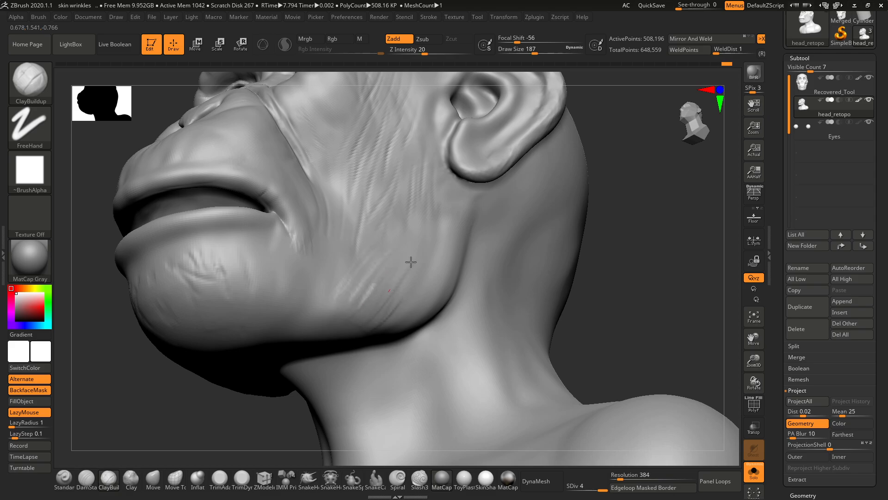
key(shift)
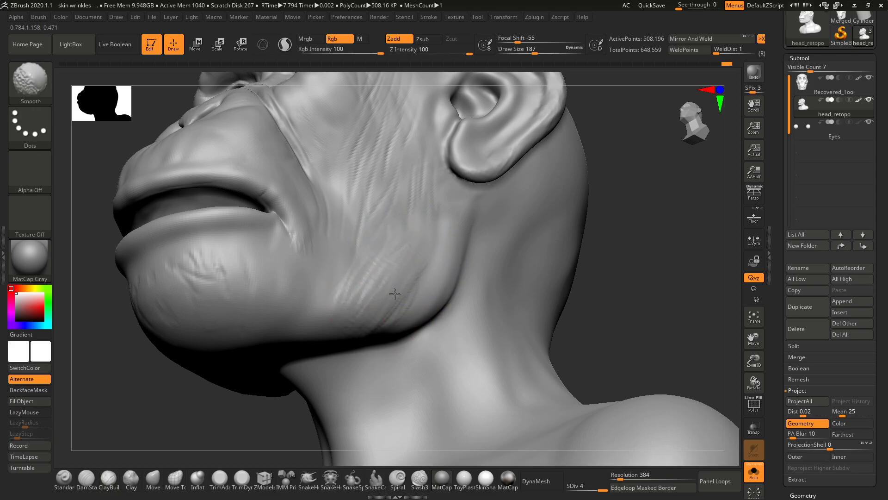
shift+drag(354, 301, 401, 314)
mouse_move(664, 279)
mouse_down()
mouse_move(542, 237)
mouse_move(567, 253)
mouse_move(449, 261)
mouse_up()
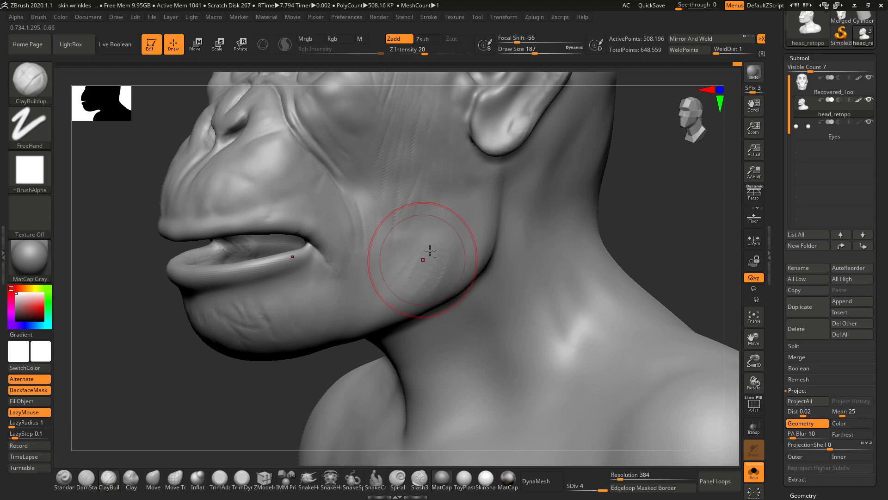
drag(425, 248, 416, 286)
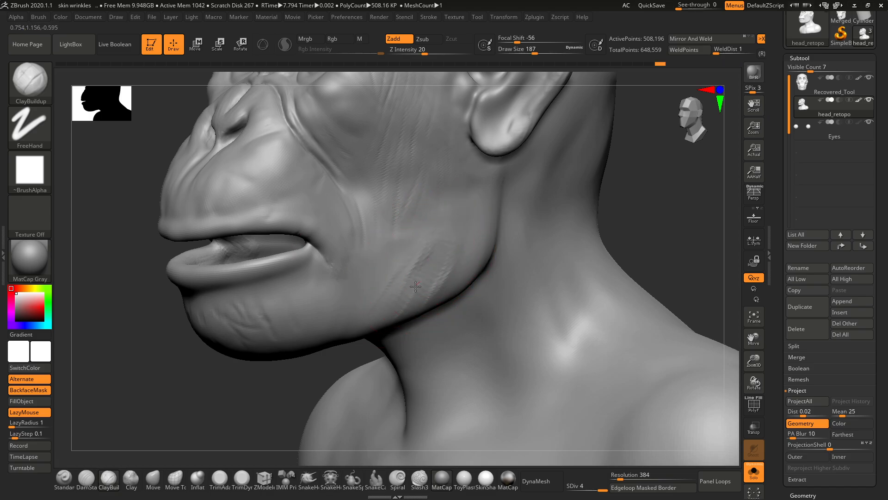
shift+drag(444, 256, 401, 291)
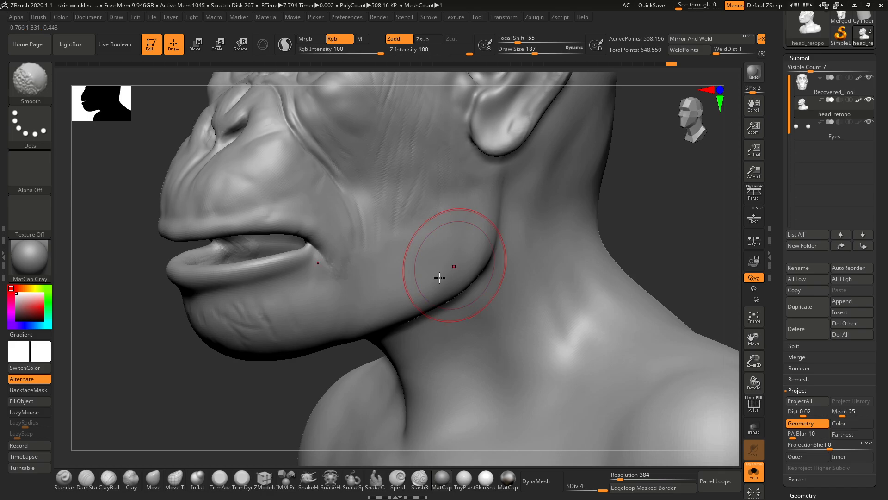
Step: Smooth the outer rim and back surface of the ear at draw size 145
mouse_move(439, 278)
right_down()
mouse_move(549, 248)
mouse_move(545, 232)
mouse_move(550, 268)
mouse_move(433, 299)
mouse_move(625, 238)
mouse_move(570, 250)
mouse_move(578, 214)
mouse_move(570, 282)
mouse_move(573, 248)
mouse_move(586, 359)
right_up()
alt+right_drag(590, 159, 592, 257)
mouse_move(593, 257)
ctrl+right_down()
mouse_move(617, 251)
mouse_move(592, 247)
ctrl+right_up()
key(space)
drag(640, 198, 637, 197)
alt+right_drag(646, 168, 634, 276)
shift+drag(590, 278, 599, 258)
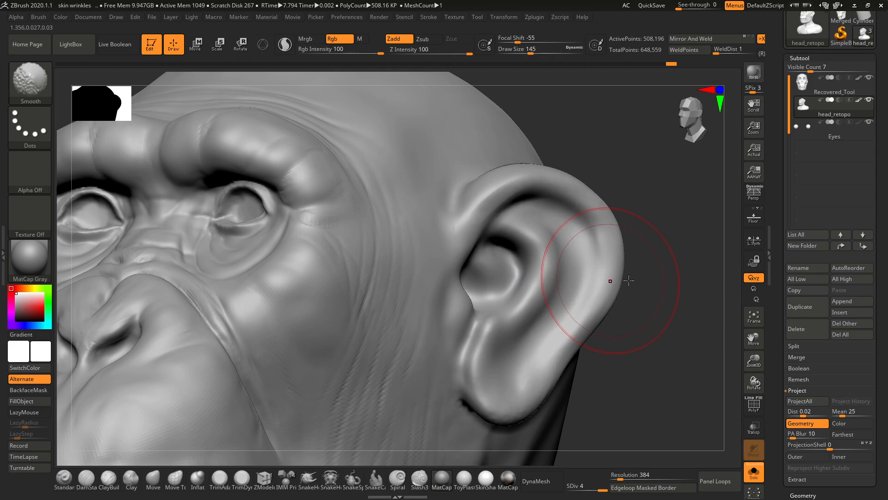
right_drag(629, 280, 605, 258)
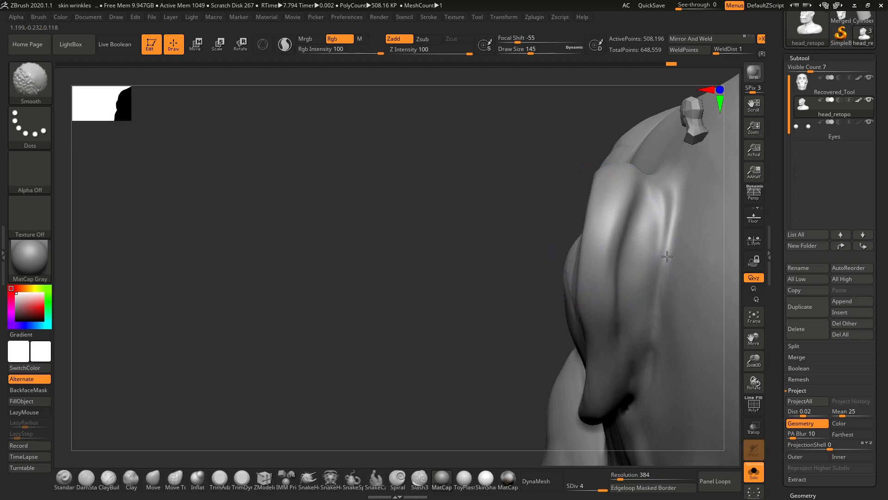
shift+drag(667, 256, 645, 385)
mouse_move(477, 370)
right_down()
mouse_move(498, 363)
mouse_move(527, 324)
right_up()
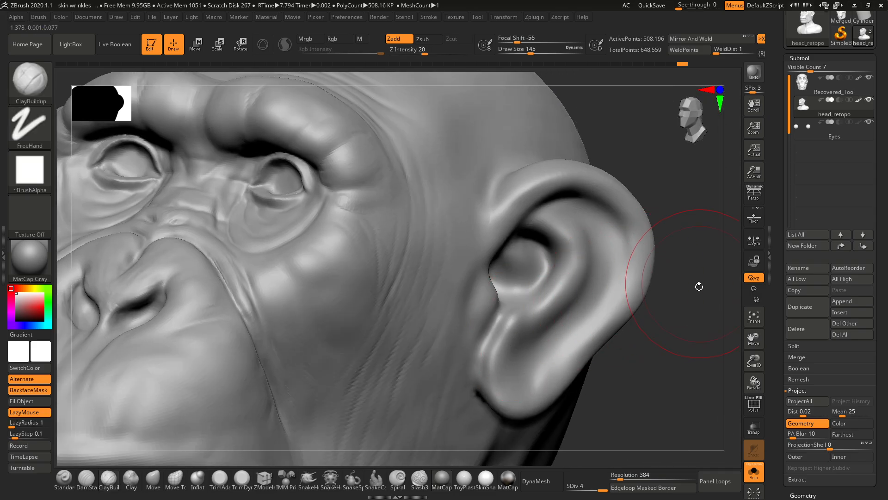
shift+right_drag(698, 286, 652, 283)
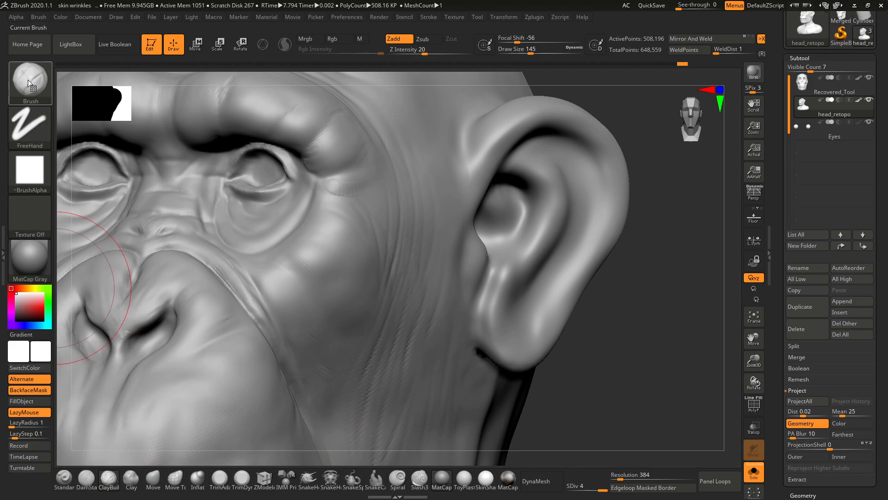
Step: Carve a crease behind the upper rim of the ear with the DamStandard brush at draw size 80
key(b)
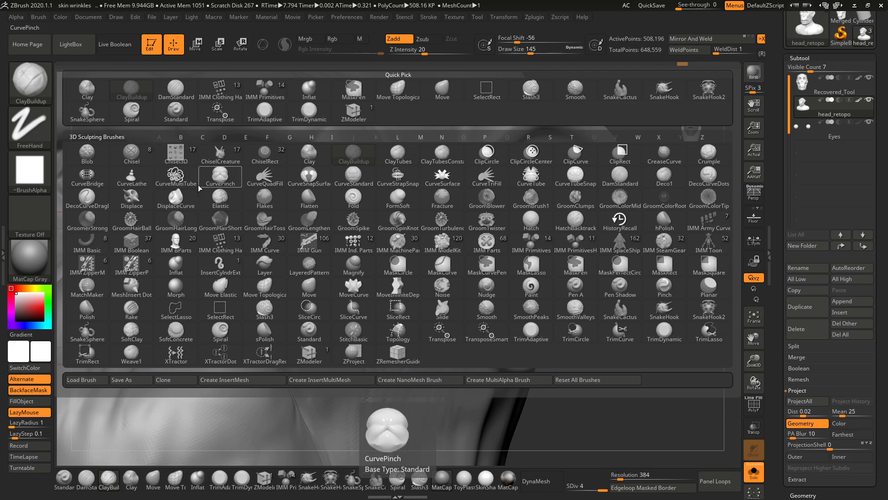
key(d)
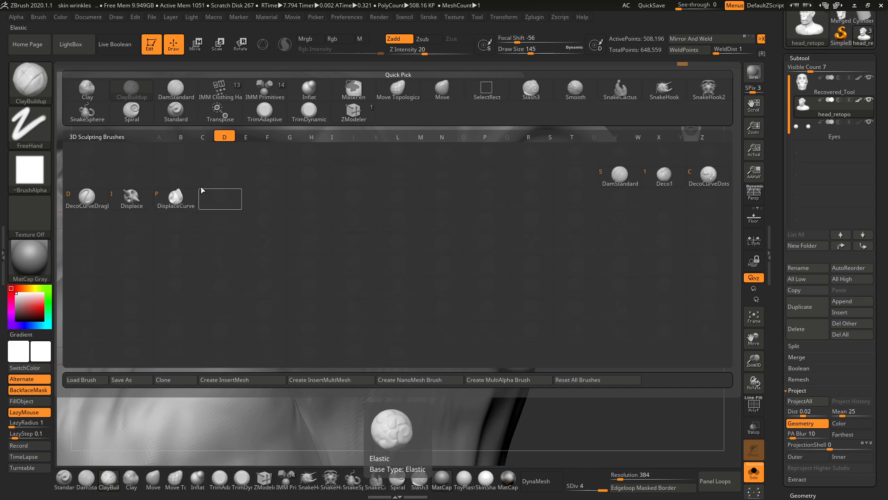
click(619, 174)
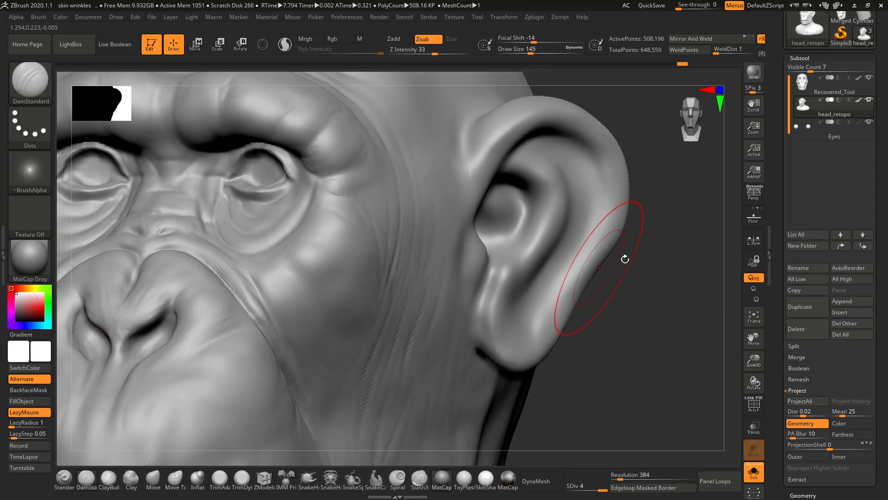
key(space)
key(space)
drag(651, 246, 645, 246)
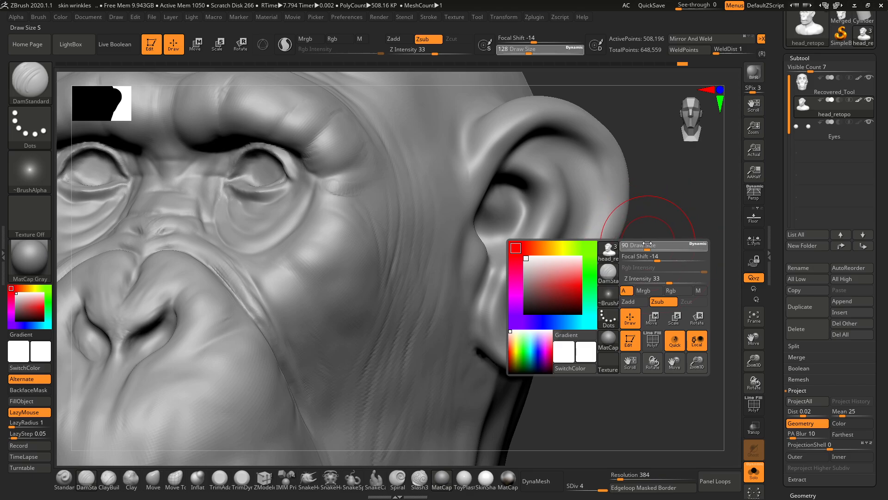
mouse_move(603, 334)
mouse_down()
mouse_move(646, 337)
mouse_move(656, 306)
mouse_move(632, 326)
mouse_move(634, 339)
mouse_up()
drag(657, 282, 662, 354)
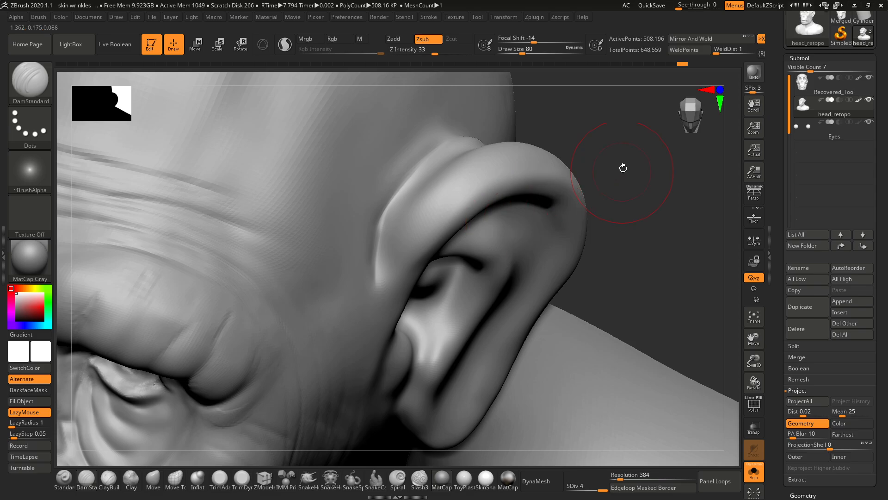
drag(622, 167, 504, 195)
drag(522, 140, 474, 152)
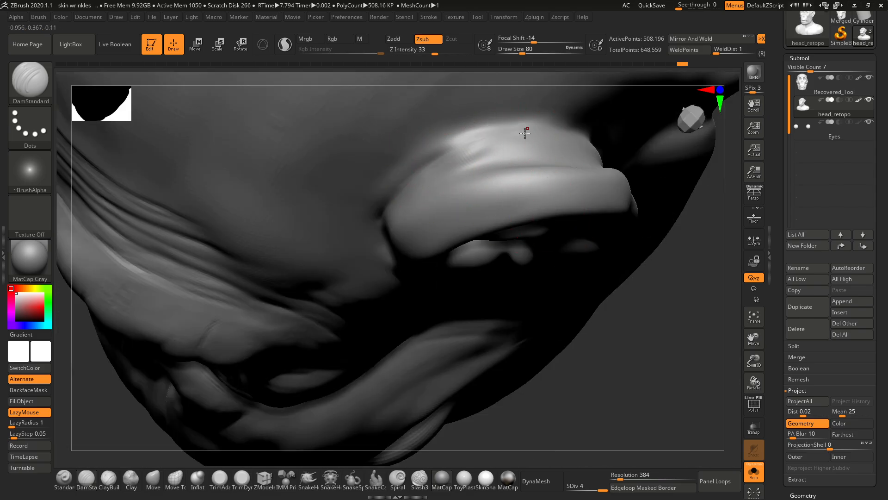
Step: Cut a groove along the back of the ear, following the length of the outer rim
mouse_move(678, 293)
mouse_down()
mouse_move(683, 307)
mouse_move(443, 202)
mouse_move(472, 162)
mouse_up()
drag(516, 201, 365, 225)
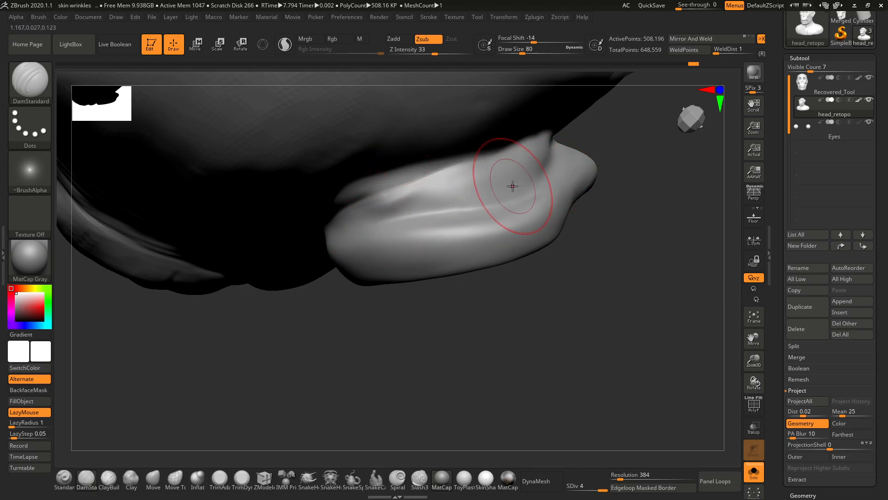
drag(567, 290, 593, 313)
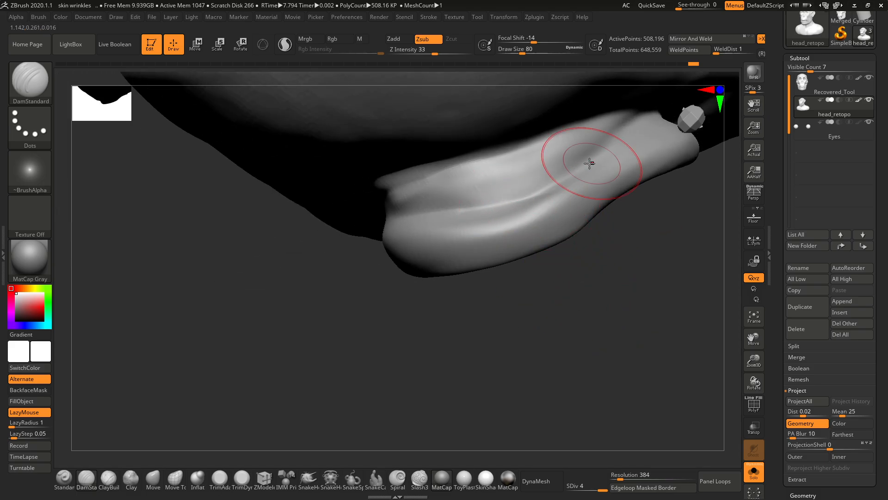
drag(528, 200, 644, 124)
drag(643, 231, 609, 163)
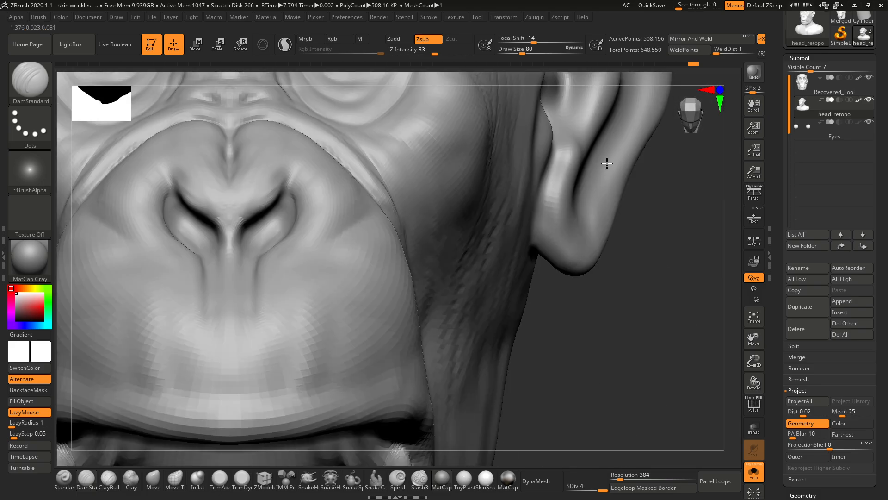
mouse_move(645, 282)
alt+mouse_down()
mouse_move(611, 263)
mouse_move(608, 294)
mouse_move(613, 265)
mouse_move(644, 259)
mouse_move(624, 247)
alt+mouse_up()
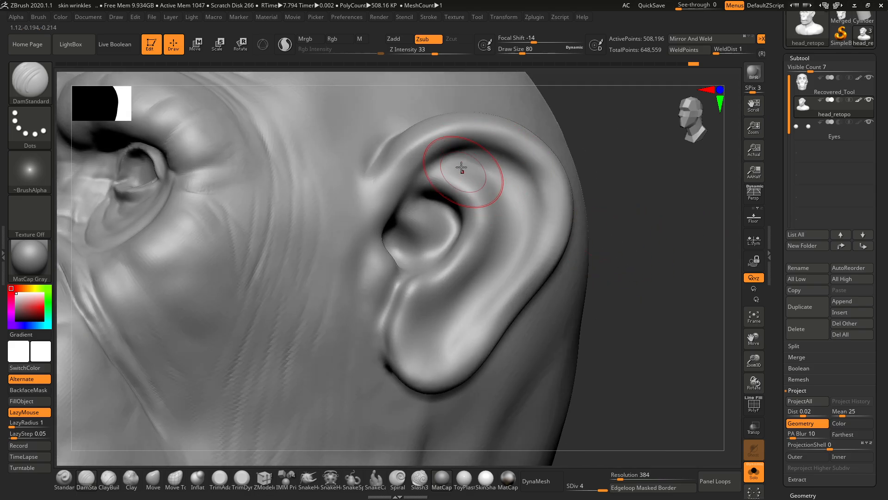
Step: Sharpen the creases around the ear canal hollow and the inner edge of the upper rim with DamStandard
drag(601, 178, 586, 164)
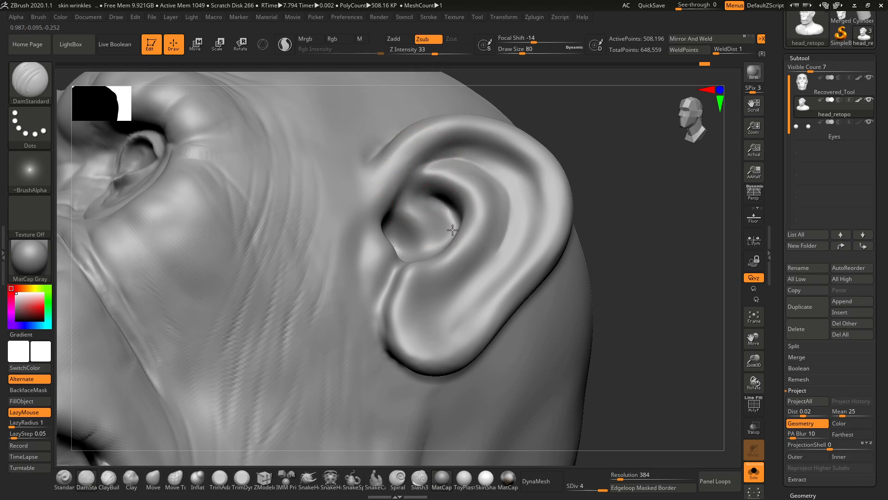
drag(453, 230, 446, 229)
drag(647, 196, 633, 206)
mouse_move(384, 234)
mouse_down()
mouse_move(402, 252)
mouse_move(403, 240)
mouse_move(412, 261)
mouse_up()
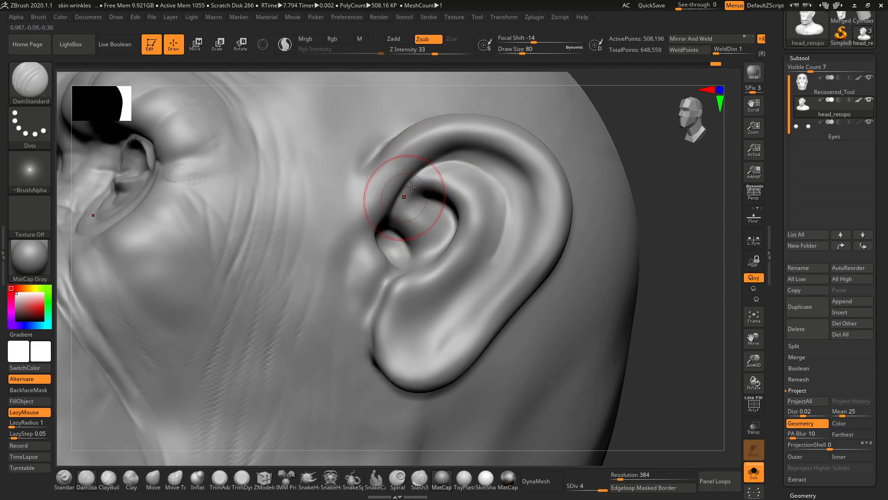
drag(389, 218, 426, 165)
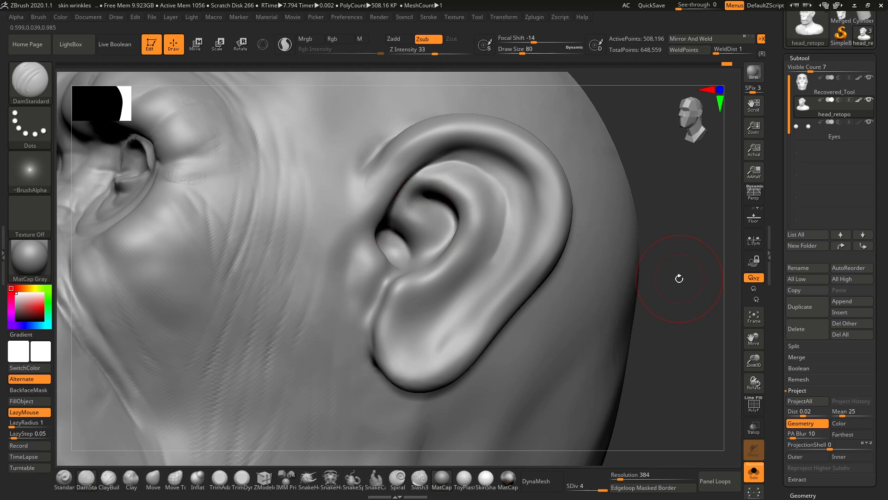
Step: Define the lower inner fold above the earlobe and the groove beneath the tragus with DamStandard
drag(678, 278, 665, 288)
drag(504, 249, 465, 289)
drag(467, 281, 438, 312)
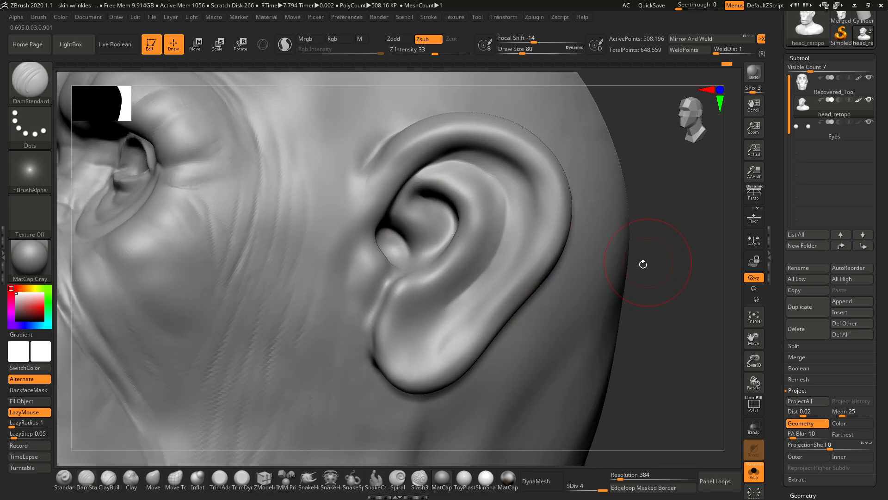
drag(643, 264, 460, 278)
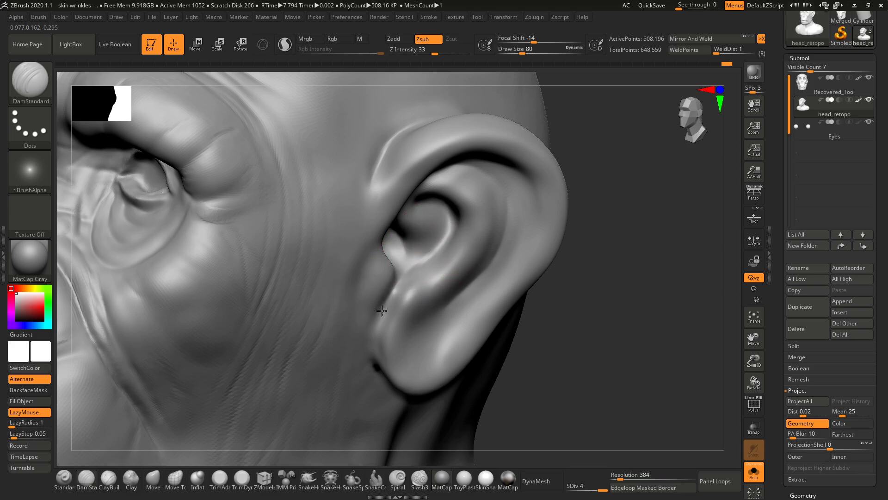
drag(595, 307, 377, 248)
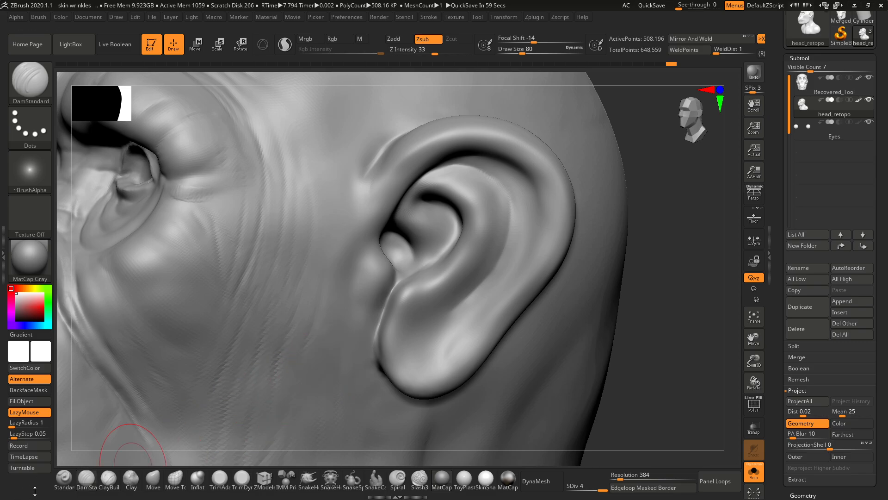
Step: Build up the tragus in front of the ear canal with ClayBuildup at draw size 80 and blend it
click(109, 481)
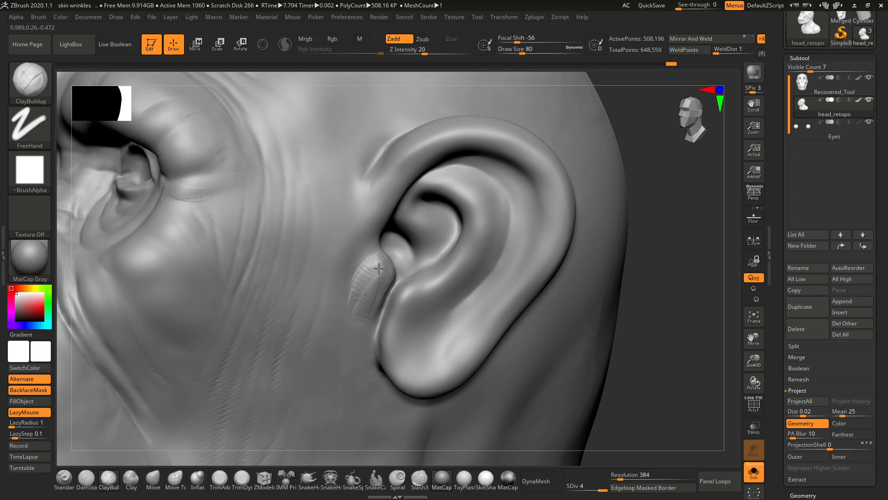
drag(379, 269, 375, 270)
mouse_move(376, 261)
mouse_down()
mouse_move(377, 253)
mouse_move(372, 292)
mouse_move(385, 266)
mouse_up()
drag(395, 193, 391, 195)
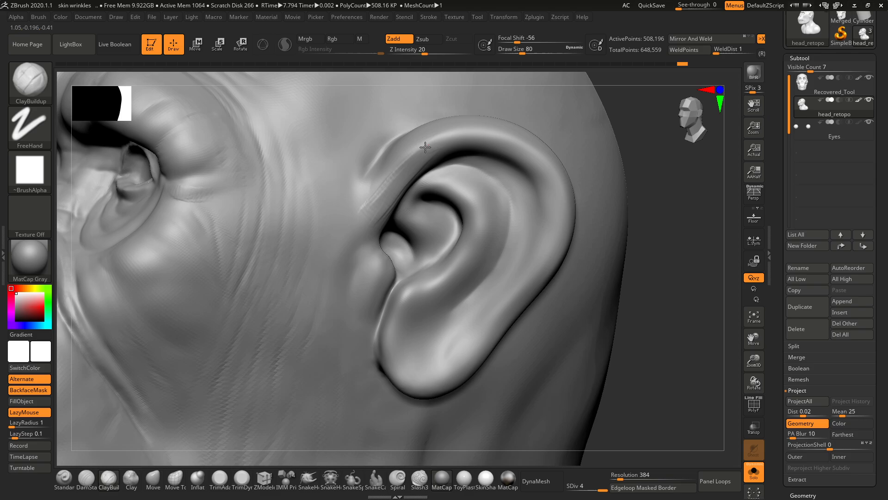
Step: Fill the area where the front of the ear rim meets the head with ClayBuildup, then smooth it
drag(397, 160, 361, 211)
drag(415, 159, 380, 201)
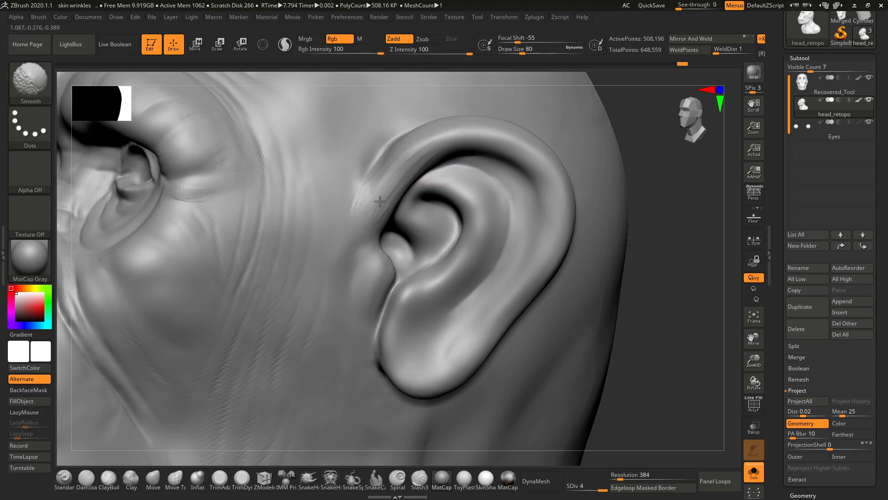
drag(658, 264, 423, 205)
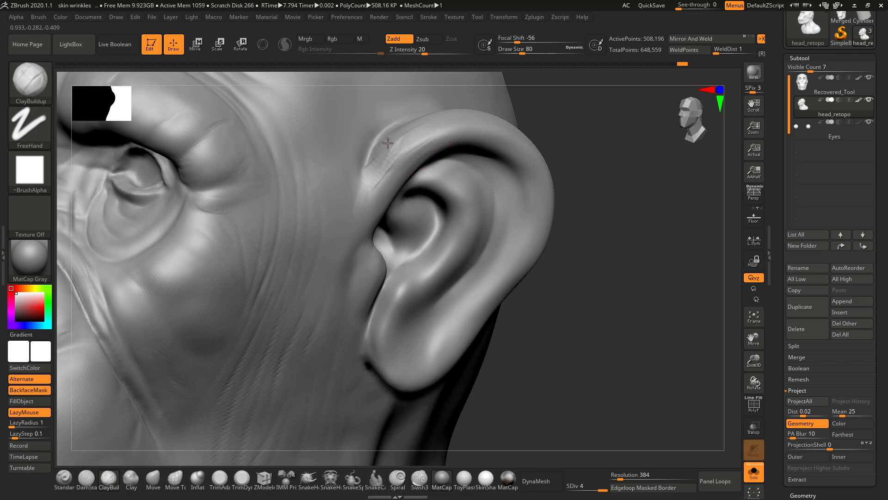
shift+drag(395, 149, 386, 158)
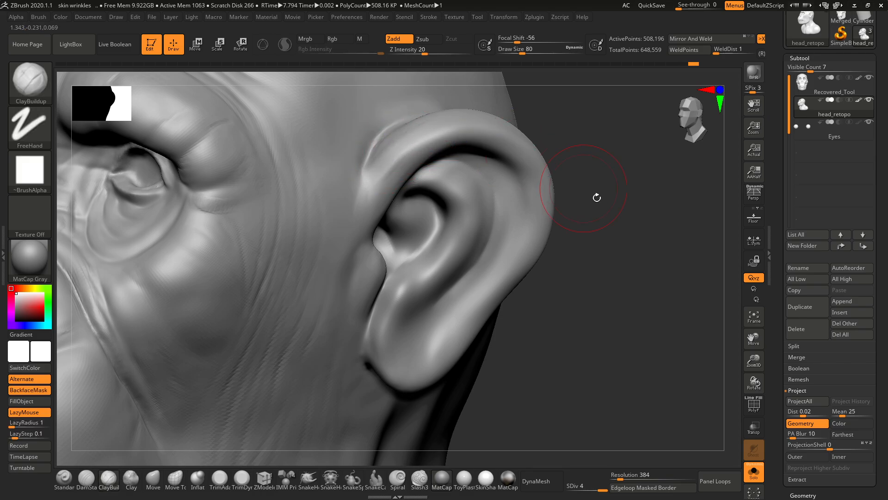
Step: Build up the upper and rear part of the ear's inner fold with ClayBuildup at draw size 80, then smooth it
drag(595, 195, 582, 180)
drag(143, 218, 465, 188)
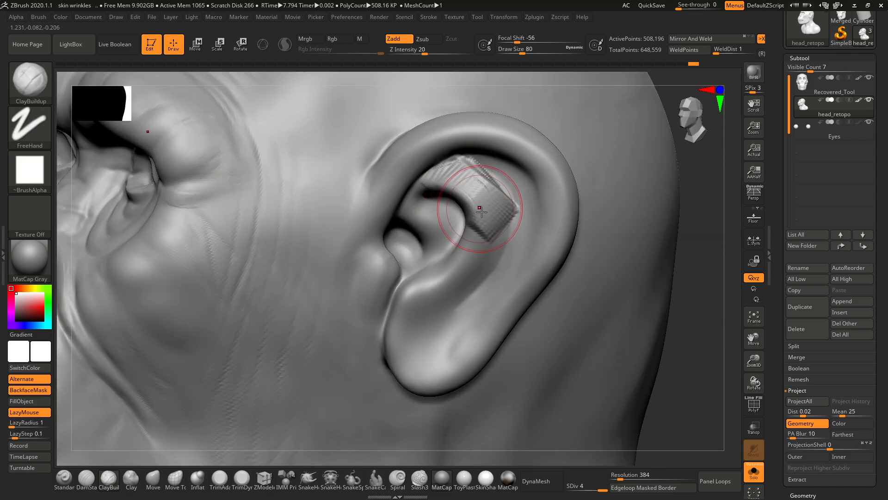
key(ctrl)
key(ctrl)
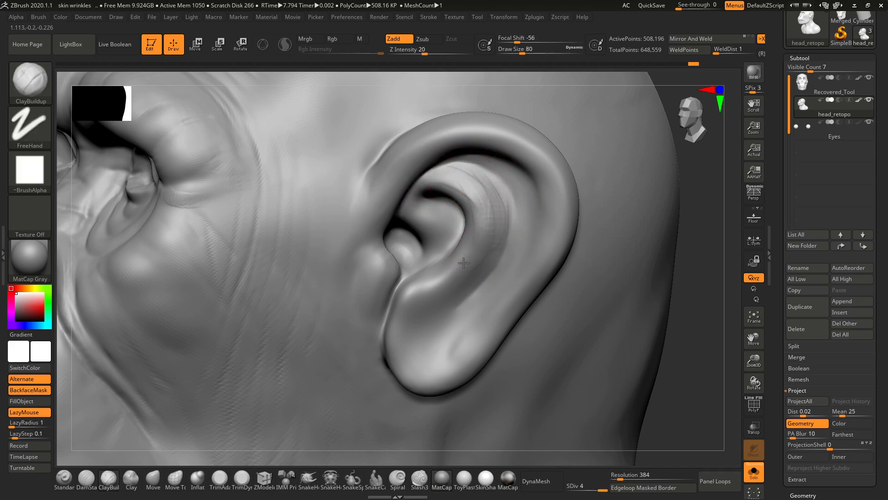
drag(467, 275, 462, 284)
drag(492, 227, 462, 287)
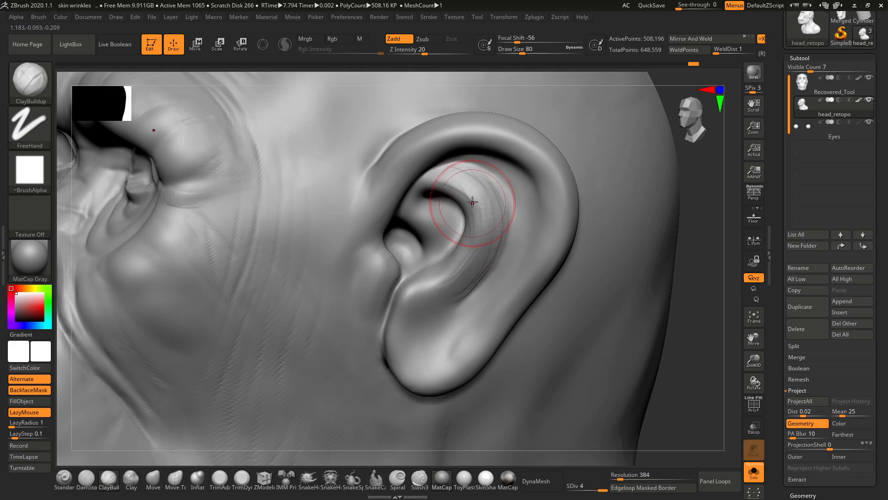
key(shift)
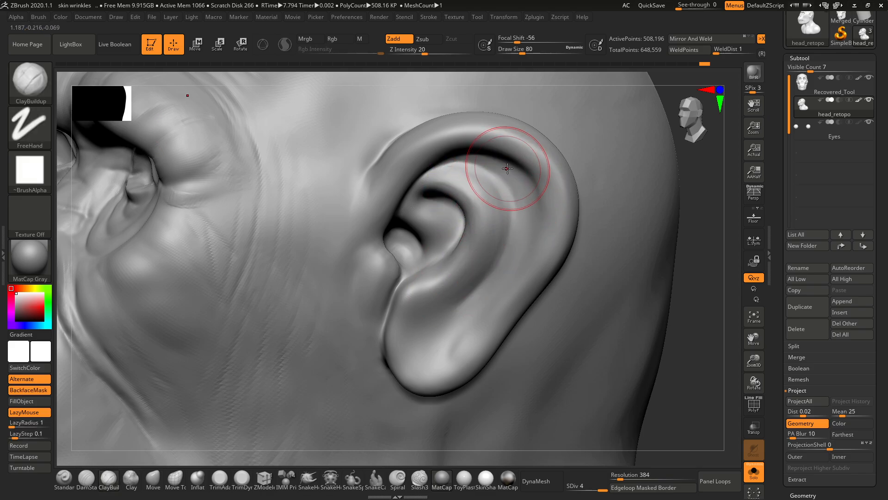
Step: Define the edge between the ear's inner fold and the rear outer rim with DamStandard
drag(727, 308, 582, 250)
click(86, 477)
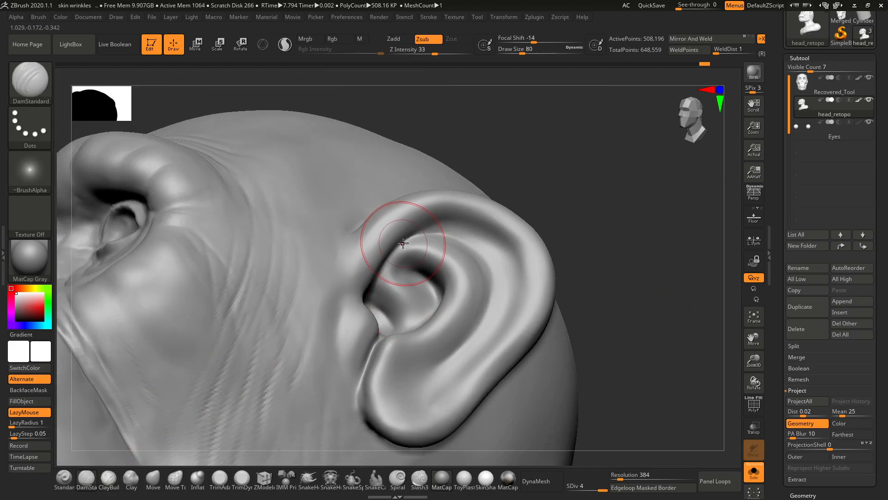
mouse_move(447, 227)
mouse_down()
mouse_move(509, 259)
mouse_move(494, 233)
mouse_move(514, 268)
mouse_up()
drag(473, 231, 512, 290)
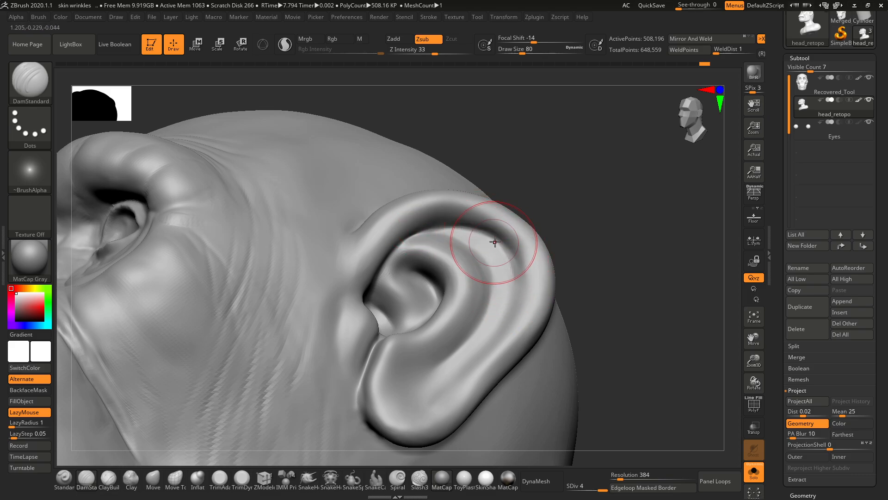
mouse_move(494, 242)
mouse_down()
mouse_move(507, 254)
mouse_move(504, 292)
mouse_up()
mouse_move(594, 225)
mouse_down()
mouse_move(512, 293)
mouse_move(499, 319)
mouse_up()
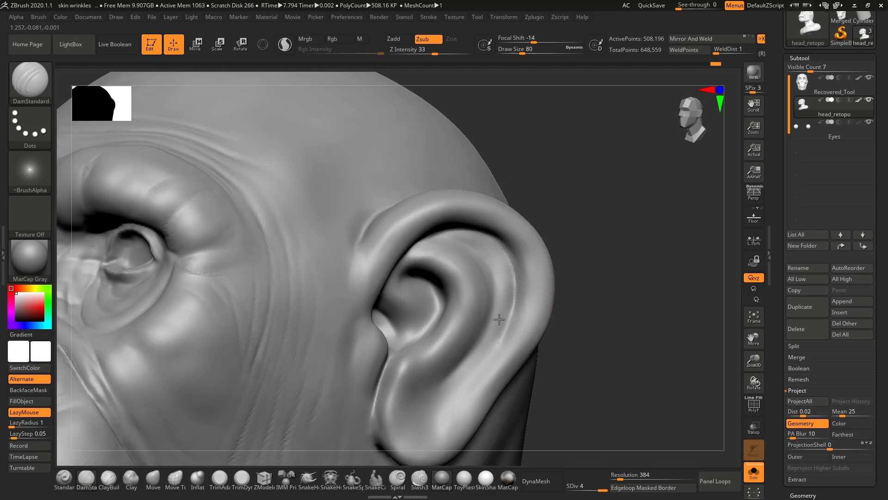
drag(480, 349, 474, 365)
Step: Raise a thin ridge inside the rear rim down towards the earlobe with inverted DamStandard strokes, then soften it
drag(597, 289, 636, 269)
mouse_move(491, 352)
shift+mouse_down()
mouse_move(508, 322)
mouse_move(444, 411)
shift+mouse_up()
alt+drag(479, 369, 435, 417)
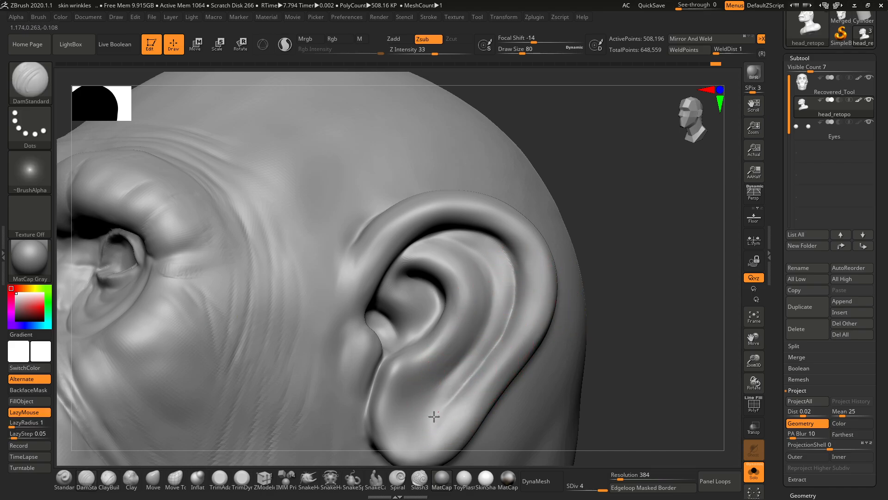
alt+drag(469, 383, 434, 418)
alt+drag(511, 319, 456, 396)
alt+drag(481, 365, 439, 415)
shift+drag(510, 291, 497, 347)
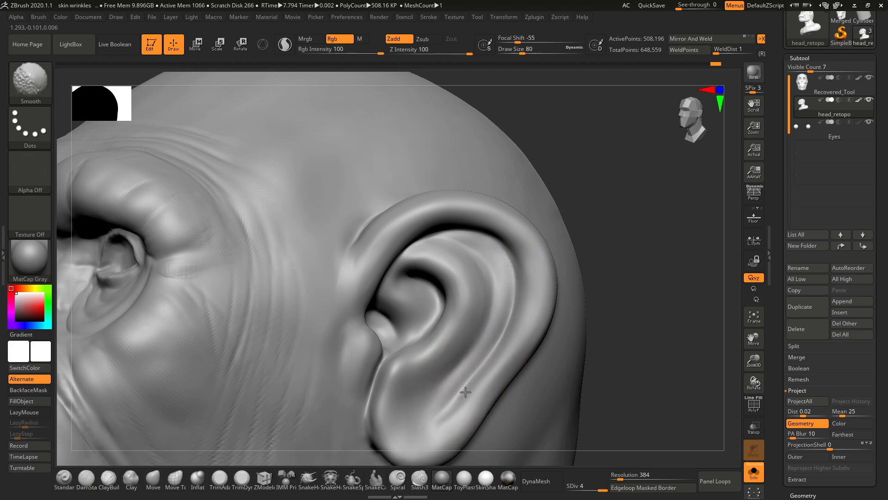
Step: Deepen the crease beneath the ear's upper rim with DamStandard and smooth its rear end
drag(620, 240, 476, 231)
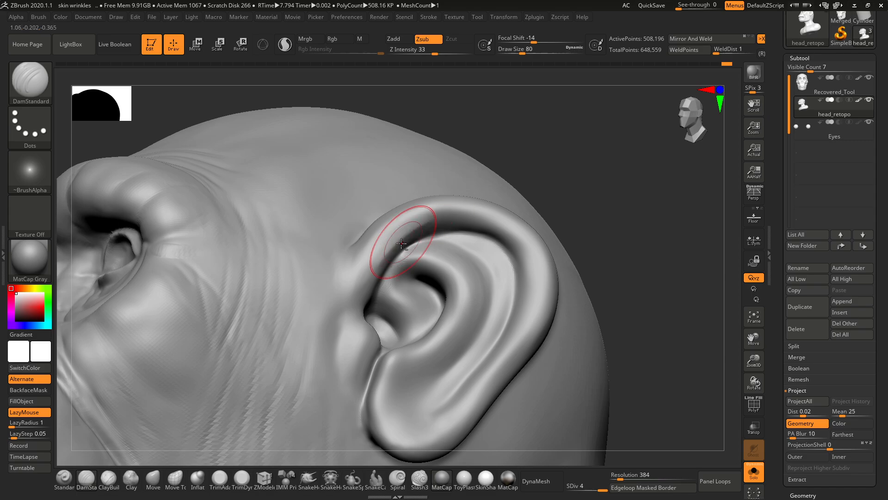
mouse_move(401, 243)
mouse_down()
mouse_move(467, 225)
mouse_move(505, 227)
mouse_up()
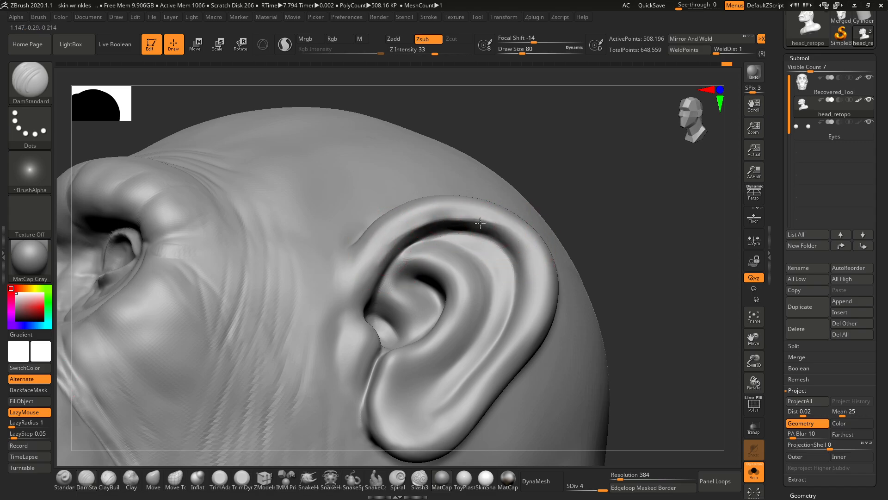
drag(593, 211, 513, 239)
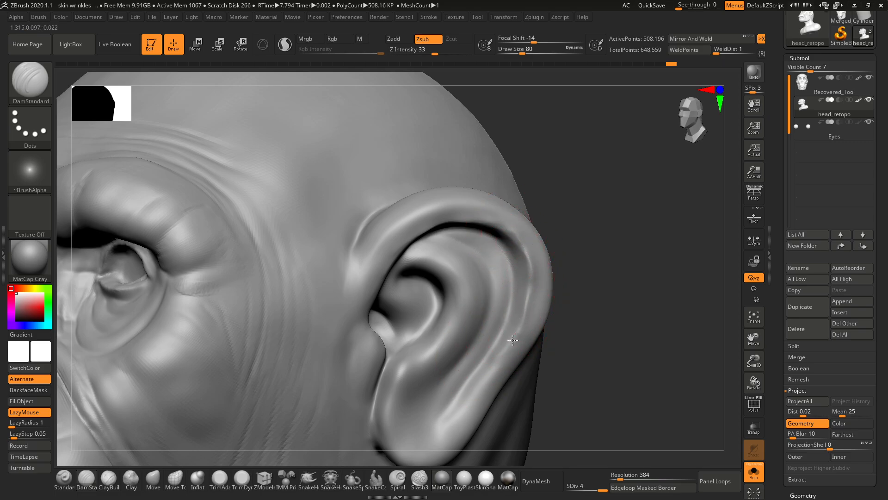
key(shift)
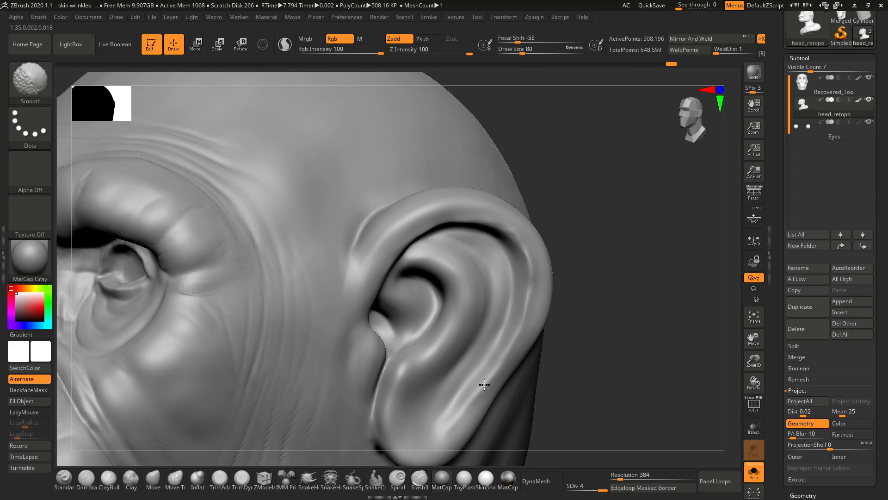
shift+drag(519, 252, 504, 244)
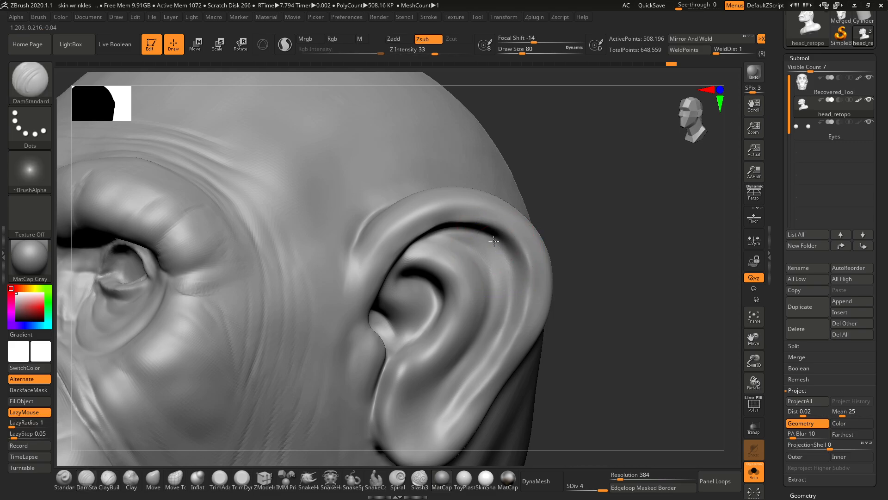
Step: Sharpen the groove and ridge running inside the rear rim from the upper fold to the earlobe with DamStandard
drag(624, 248, 499, 234)
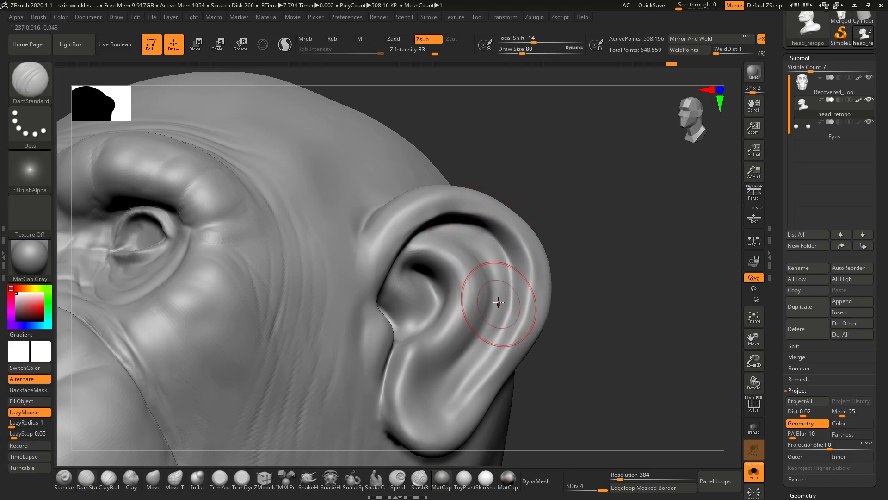
drag(546, 305, 503, 329)
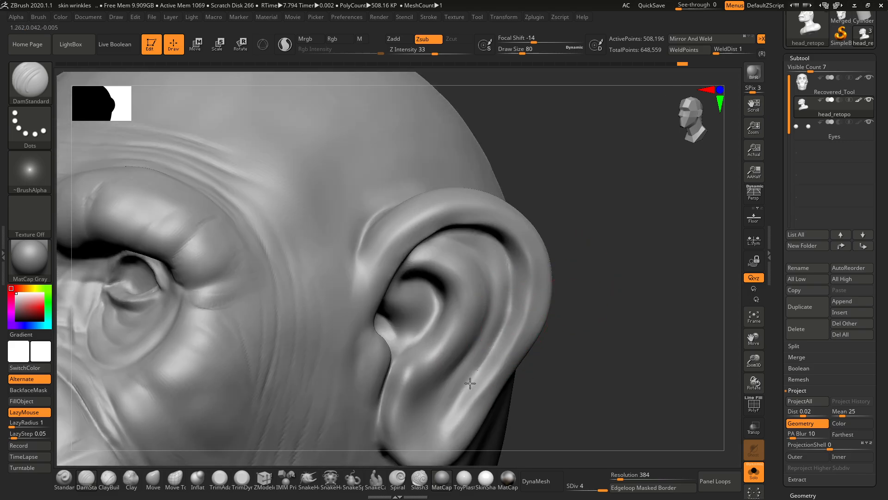
drag(472, 387, 440, 429)
drag(590, 305, 582, 278)
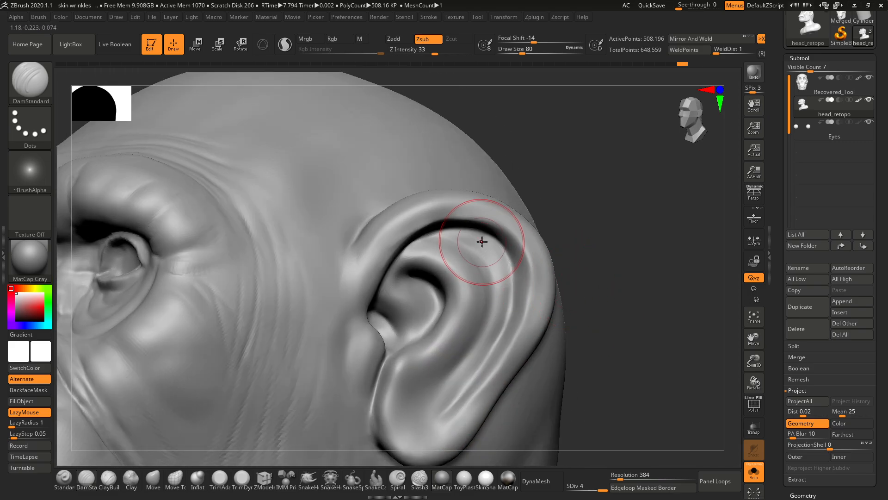
alt+drag(643, 261, 594, 273)
drag(174, 287, 192, 272)
alt+drag(651, 307, 601, 264)
mouse_move(602, 264)
mouse_down()
mouse_move(629, 266)
mouse_move(604, 340)
mouse_move(589, 296)
mouse_move(604, 303)
mouse_move(513, 246)
mouse_up()
key(shift)
drag(503, 310, 527, 222)
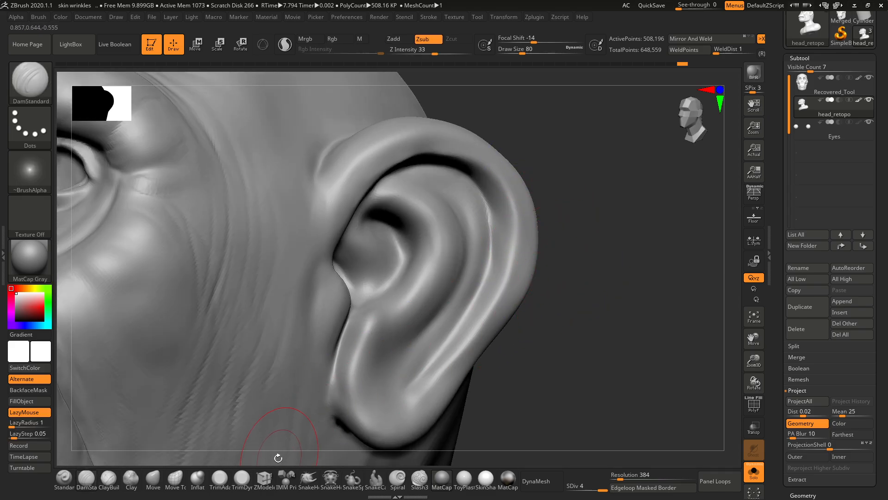
Step: Flatten the inner surface of the rear ear rim with TrimDynamic at draw sizes 44 and 74
click(241, 483)
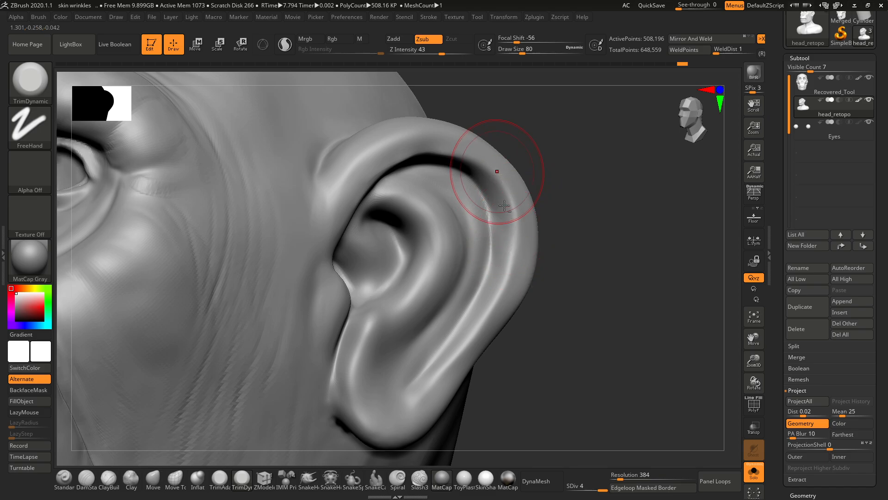
drag(571, 250, 608, 243)
key(space)
drag(593, 231, 589, 231)
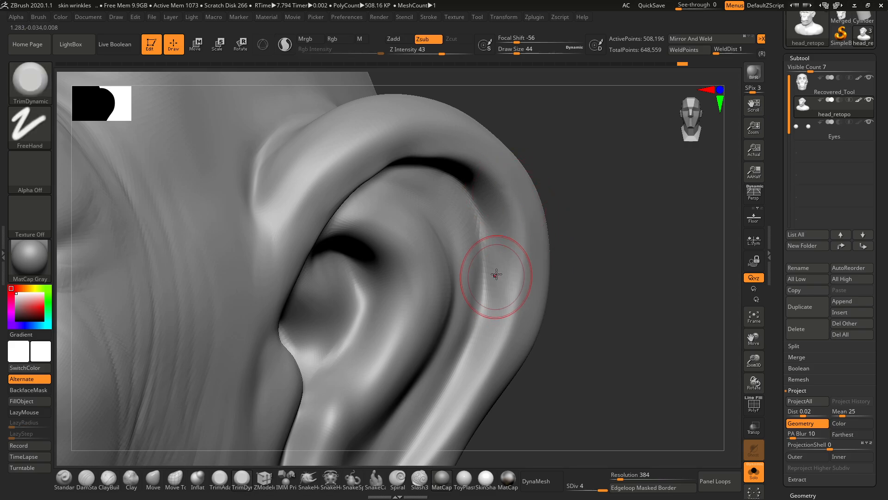
drag(505, 322, 504, 355)
key(space)
drag(550, 268, 584, 244)
mouse_move(513, 208)
mouse_down()
mouse_move(514, 307)
mouse_move(426, 448)
mouse_up()
Step: Carve vertical creases across the centre and outer end of the brow ridge with DamStandard at draw size 51
mouse_move(567, 261)
mouse_down()
mouse_move(565, 206)
mouse_move(545, 155)
mouse_up()
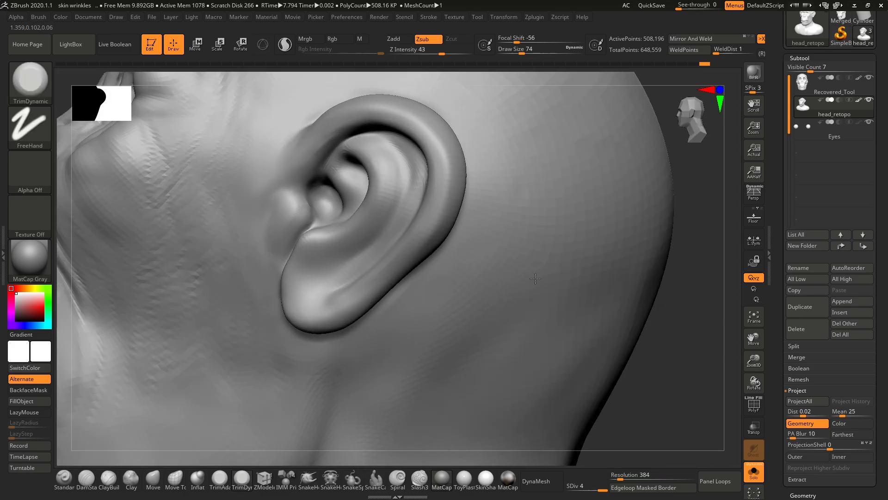
right_drag(535, 279, 564, 292)
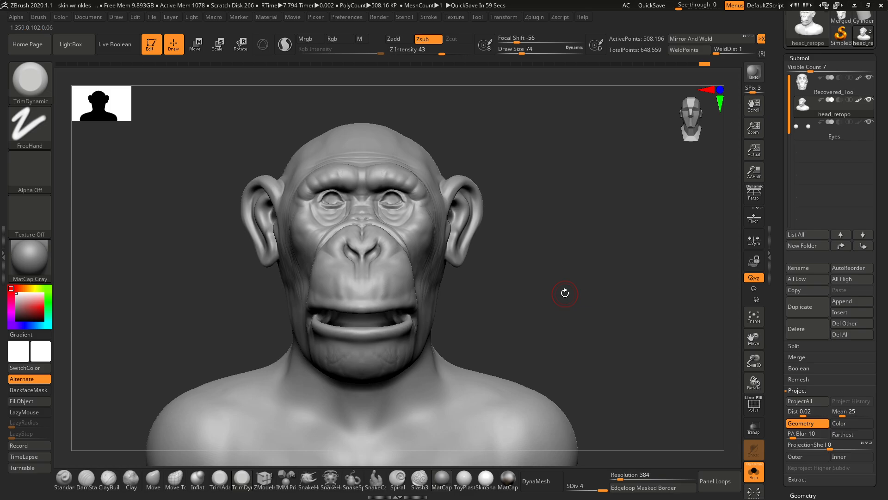
click(91, 481)
mouse_move(547, 192)
alt+right_down()
mouse_move(533, 252)
mouse_move(550, 307)
alt+right_up()
mouse_move(481, 191)
alt+right_down()
mouse_move(542, 190)
mouse_move(524, 167)
mouse_move(533, 180)
mouse_move(488, 175)
mouse_move(482, 204)
alt+right_up()
key(space)
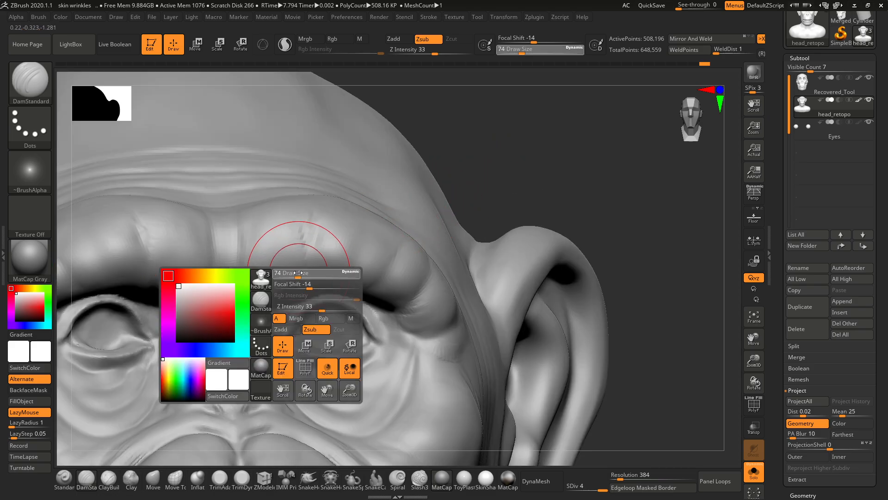
drag(299, 273, 295, 273)
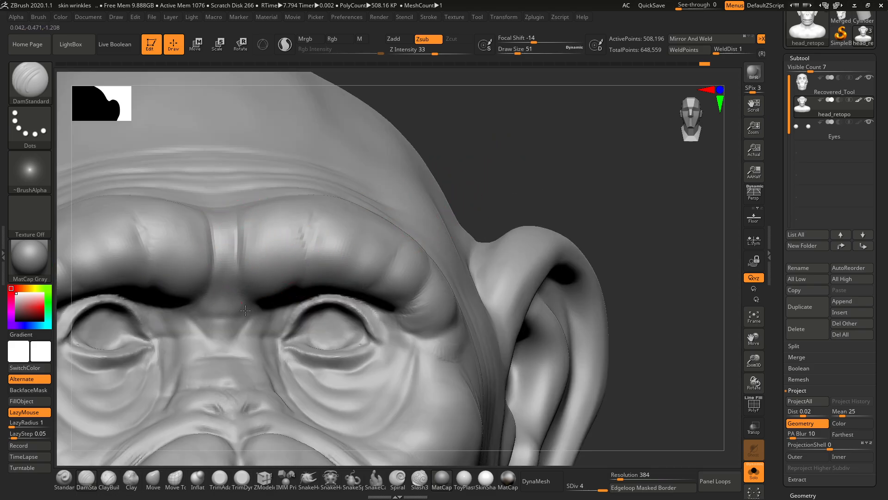
key(ctrl+z)
ctrl+right_drag(536, 137, 472, 196)
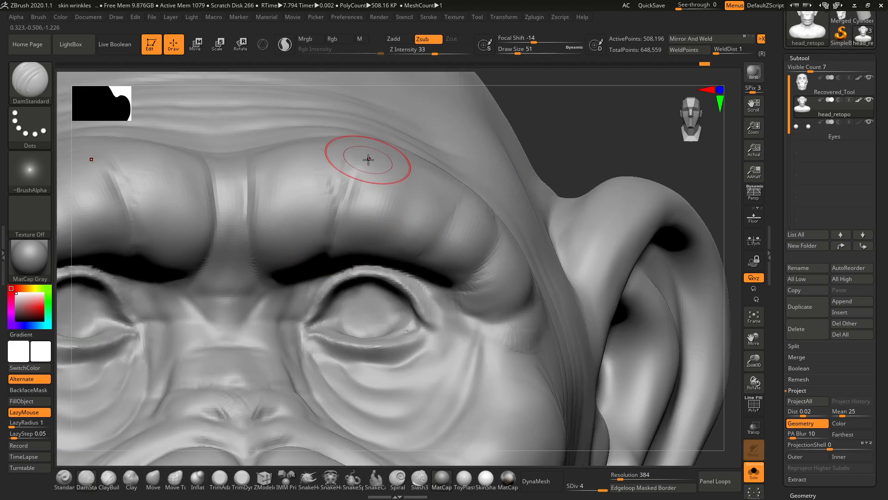
right_drag(367, 155, 421, 258)
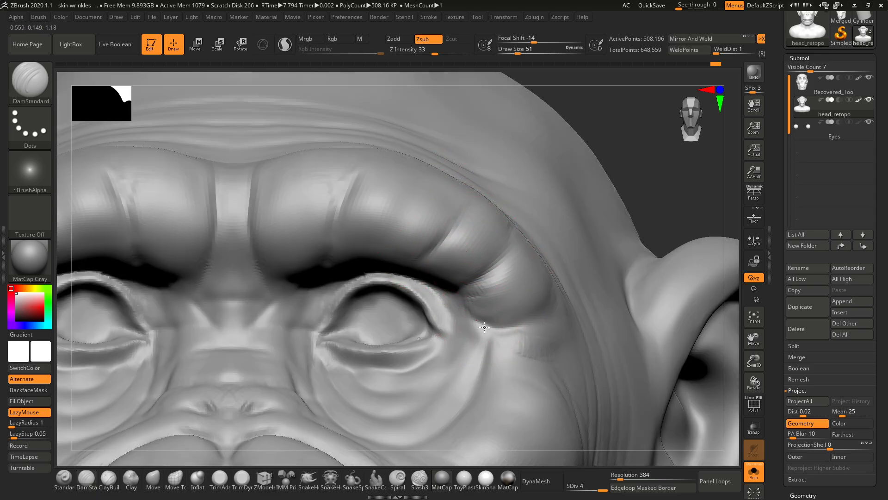
Step: Sharpen the upper eyelid crease and the corners of the eye with DamStandard at draw size 13
alt+drag(674, 204, 629, 160)
key(space)
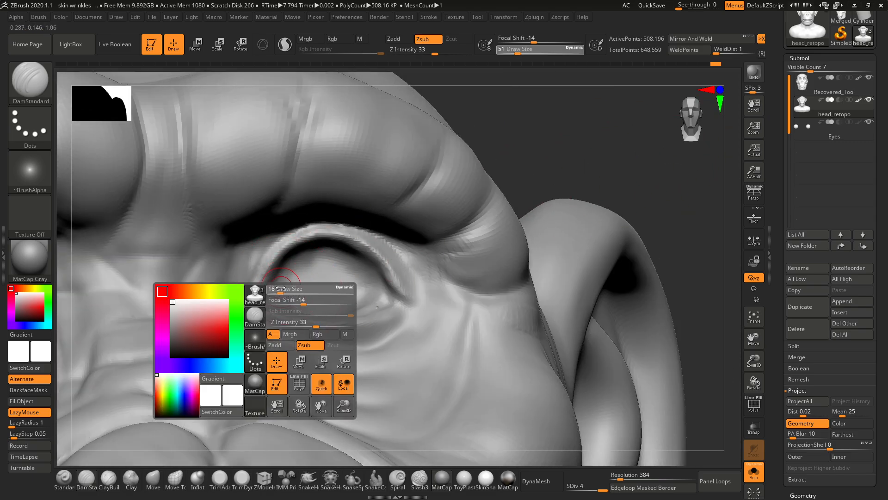
drag(280, 288, 279, 277)
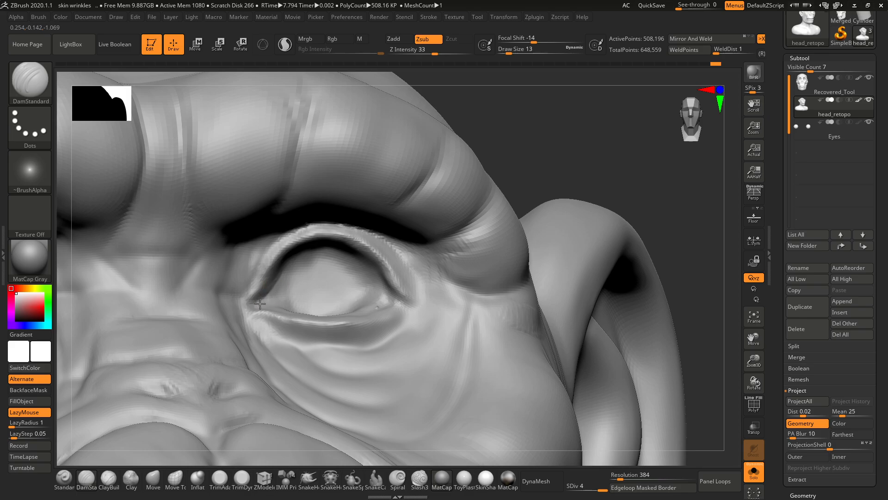
drag(549, 151, 333, 268)
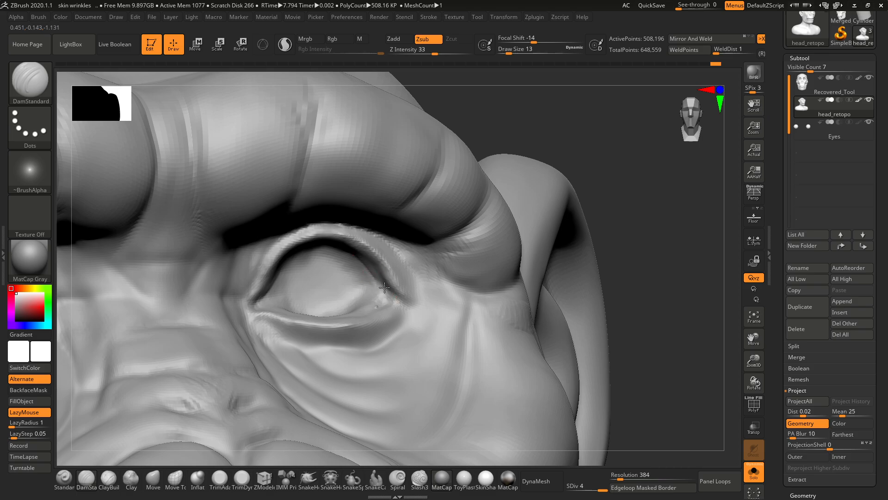
drag(581, 149, 405, 283)
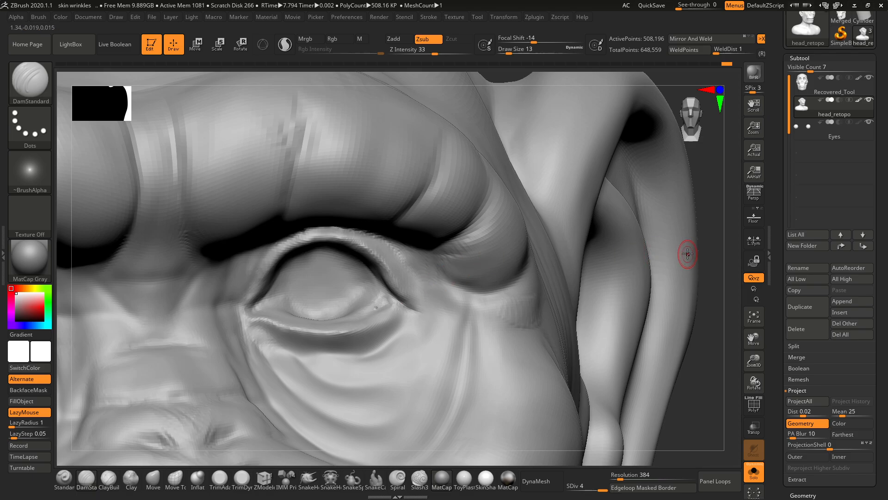
Step: Carve fine creases under the lower eyelid and along the inner side of the eye bag with DamStandard
drag(687, 253, 677, 253)
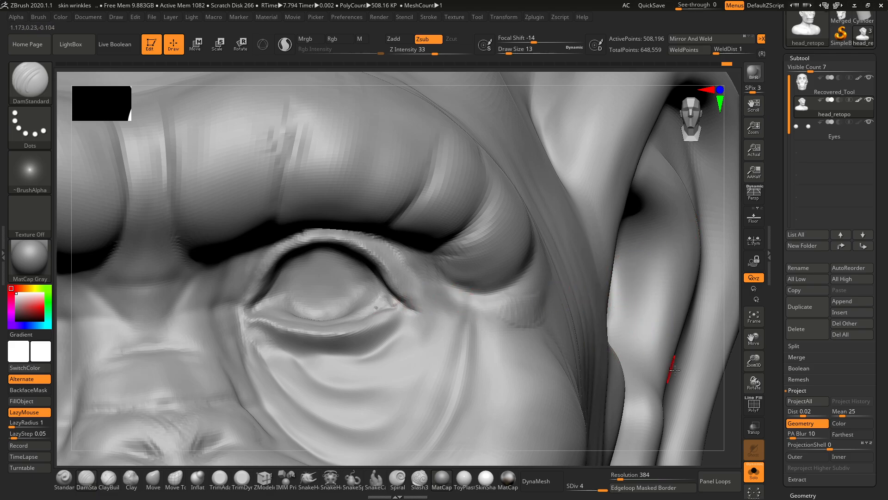
drag(724, 413, 626, 369)
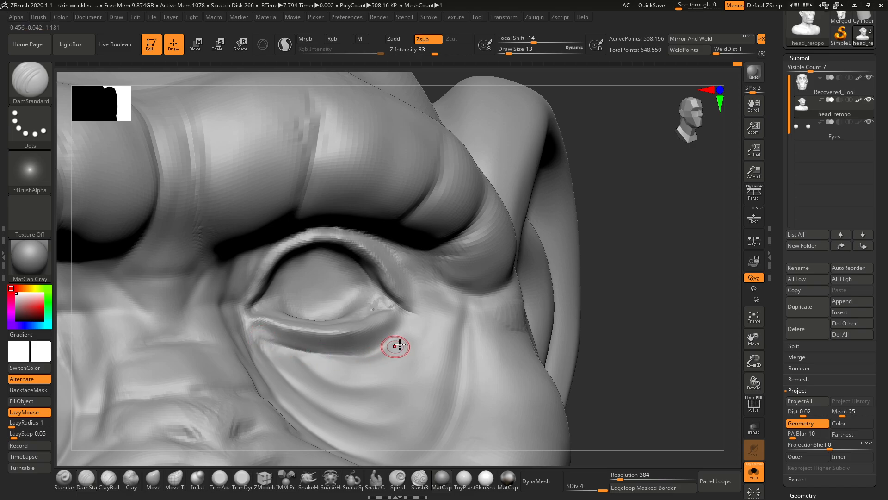
drag(643, 301, 331, 359)
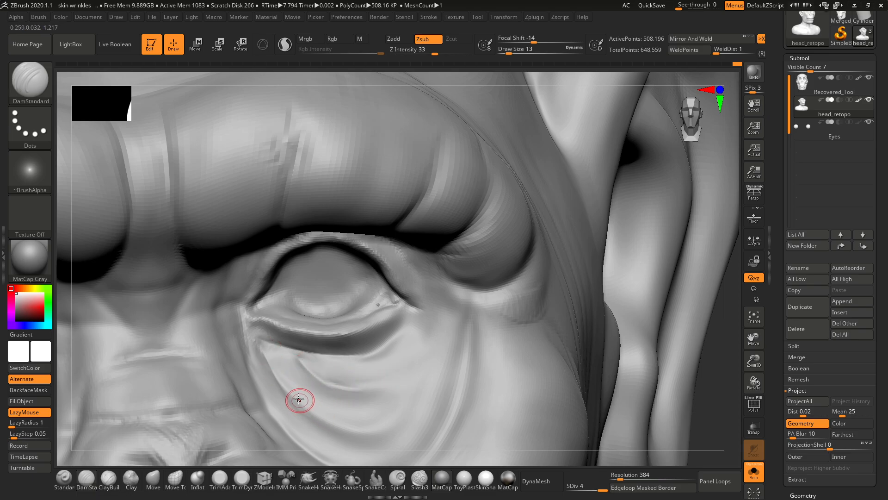
mouse_move(712, 375)
mouse_down()
mouse_move(679, 259)
mouse_move(638, 279)
mouse_up()
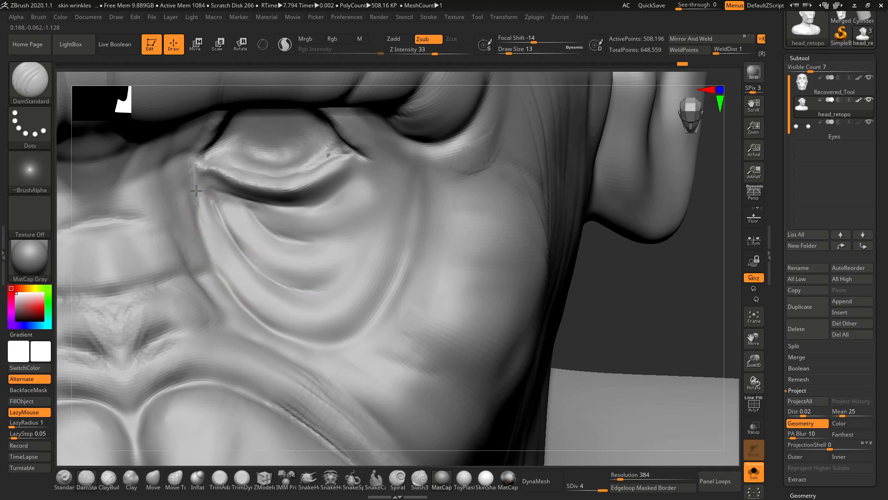
drag(197, 188, 216, 265)
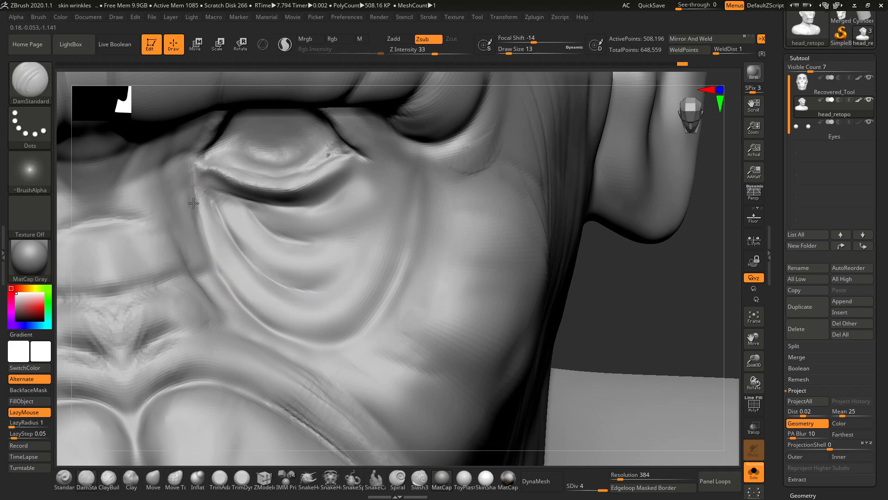
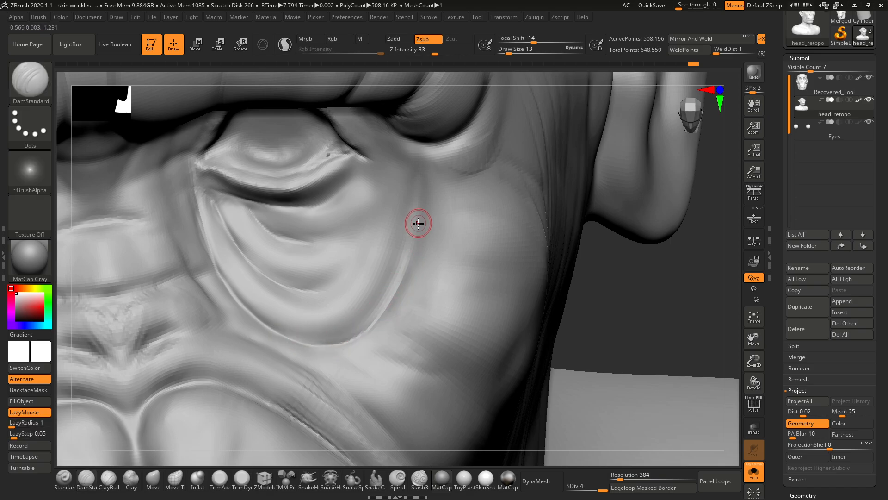
Step: Sharpen the outer edge of the eye bag and the curved folds inside it with DamStandard at draw size 13
drag(419, 171, 415, 253)
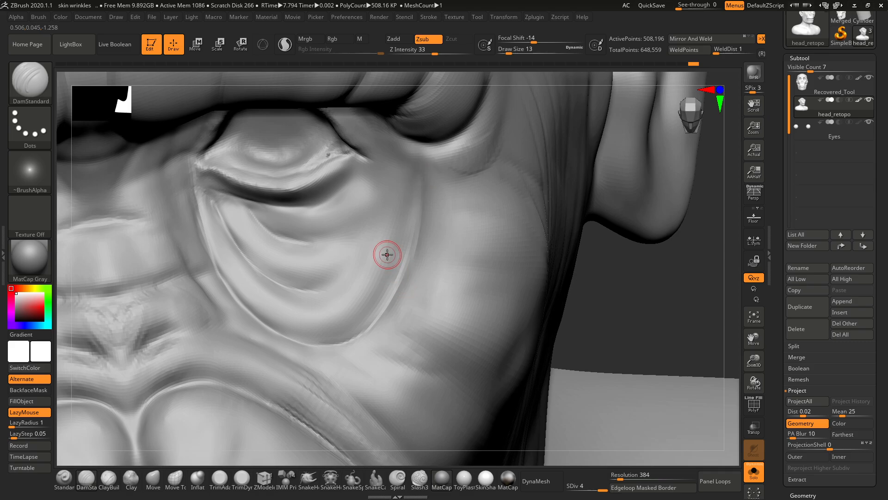
drag(672, 312, 666, 339)
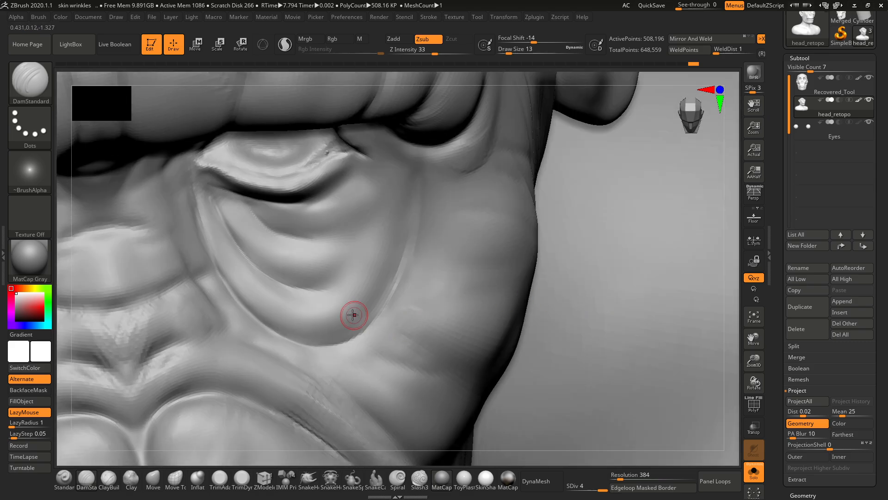
mouse_move(295, 285)
mouse_down()
mouse_move(349, 279)
mouse_move(361, 254)
mouse_up()
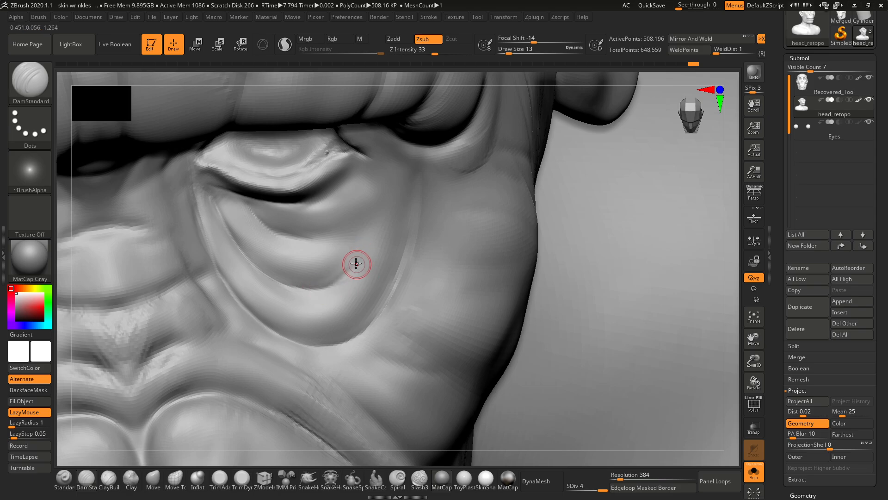
drag(288, 233, 335, 233)
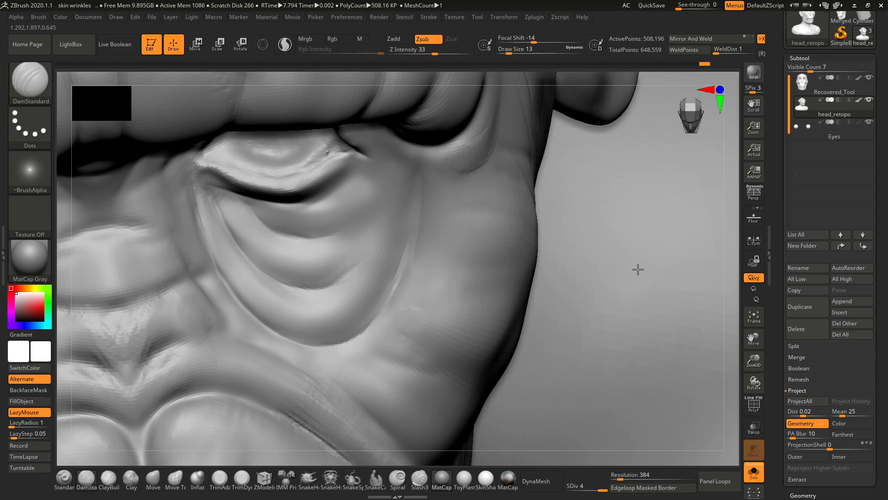
Step: Carve short diagonal creases on the upper part of the nose above the nostrils with DamStandard at draw size 23
alt+drag(730, 265, 604, 174)
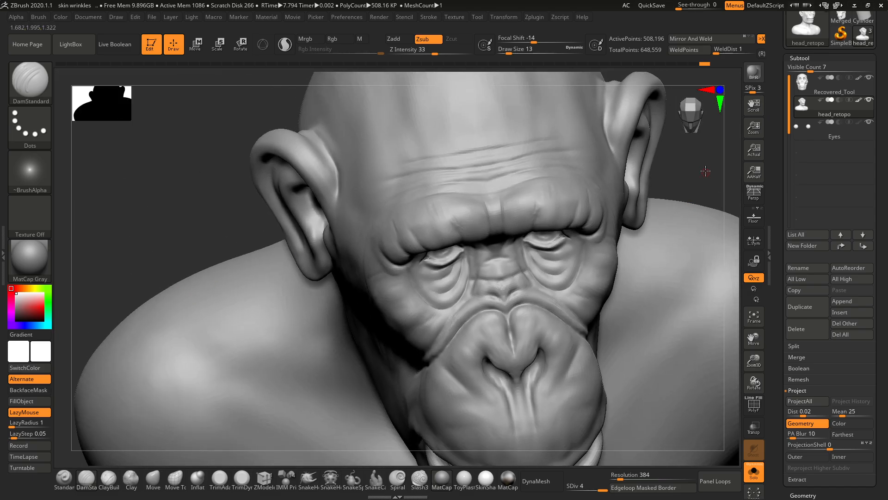
shift+drag(706, 171, 681, 142)
drag(661, 178, 610, 270)
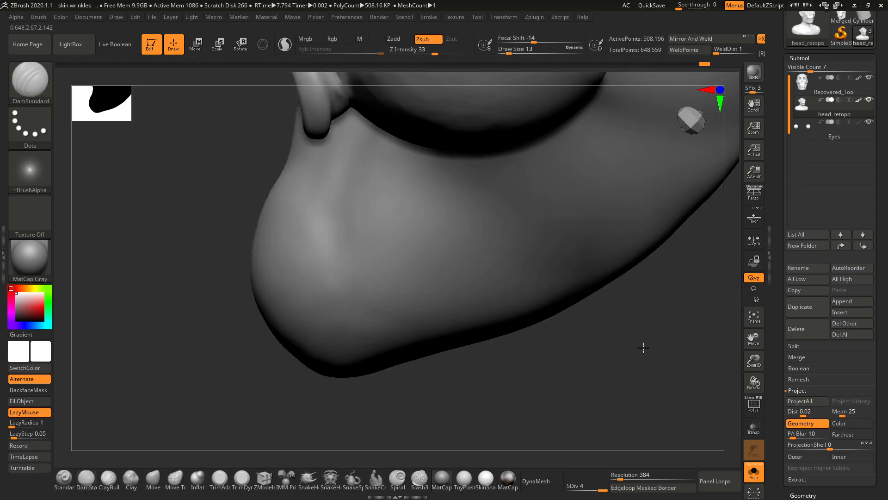
drag(643, 347, 601, 357)
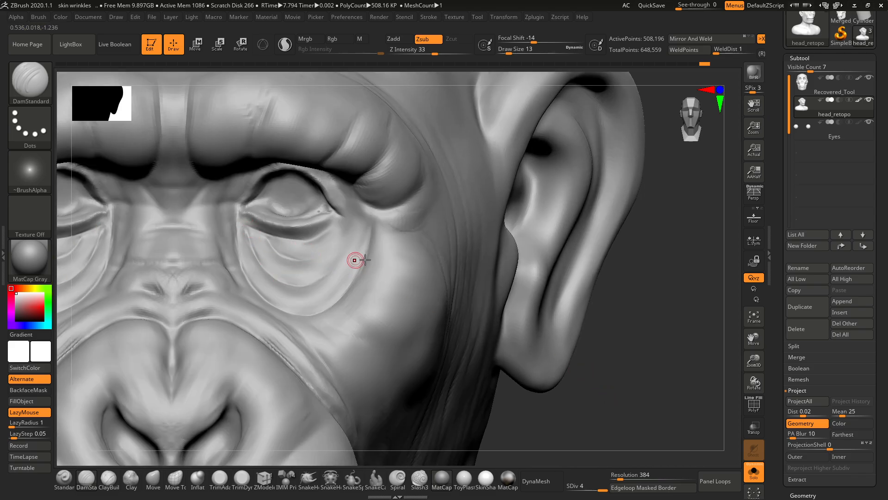
drag(664, 331, 642, 333)
alt+drag(710, 388, 562, 345)
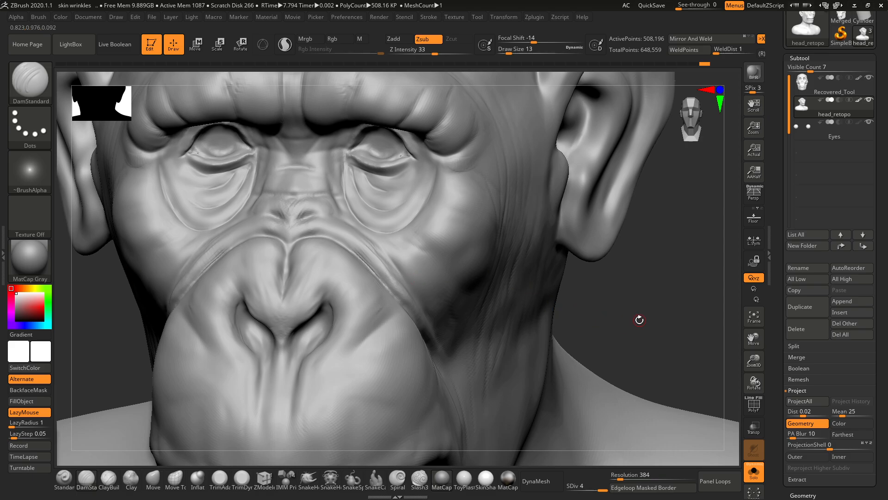
alt+drag(639, 319, 638, 309)
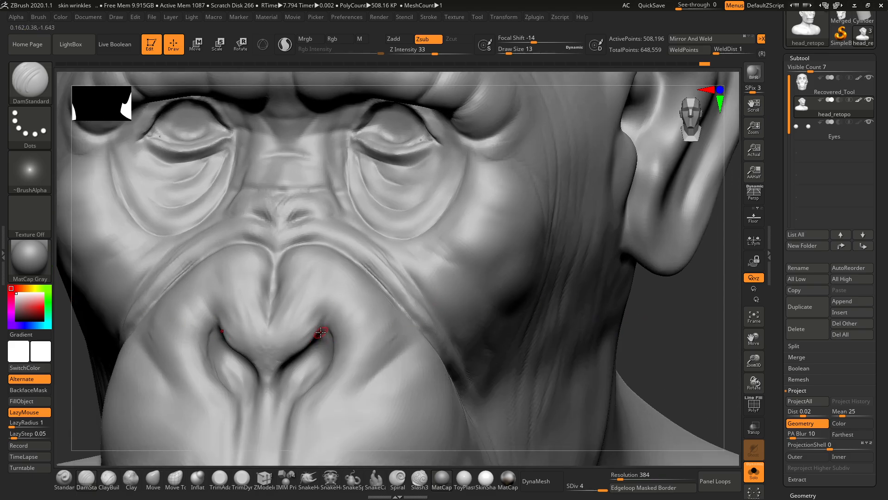
key(space)
drag(329, 322, 333, 321)
drag(669, 311, 662, 307)
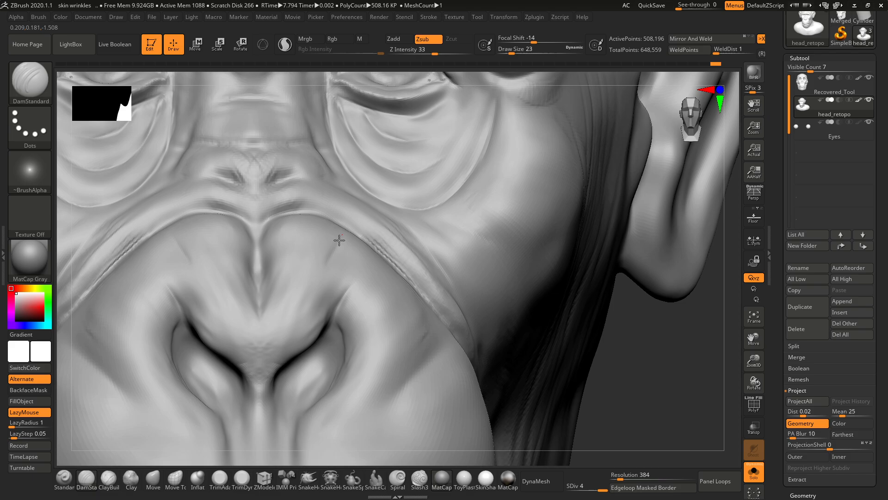
mouse_move(615, 317)
mouse_down()
mouse_move(585, 341)
mouse_move(347, 228)
mouse_up()
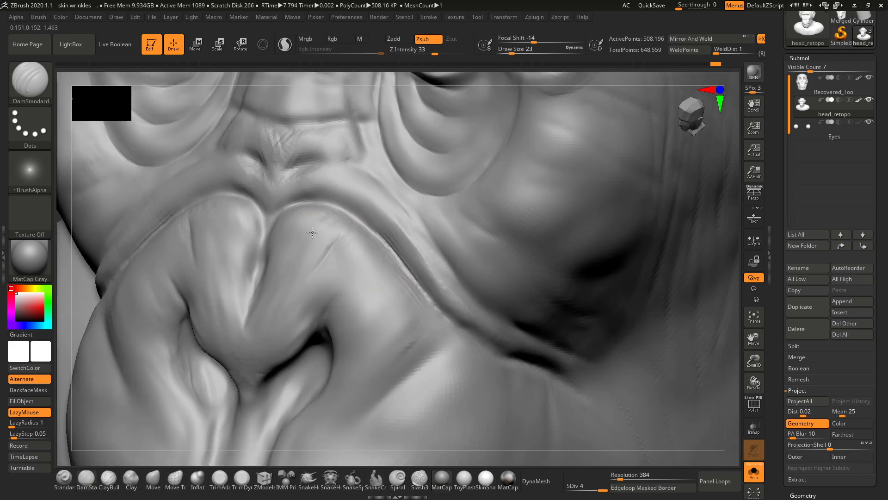
drag(332, 209, 330, 218)
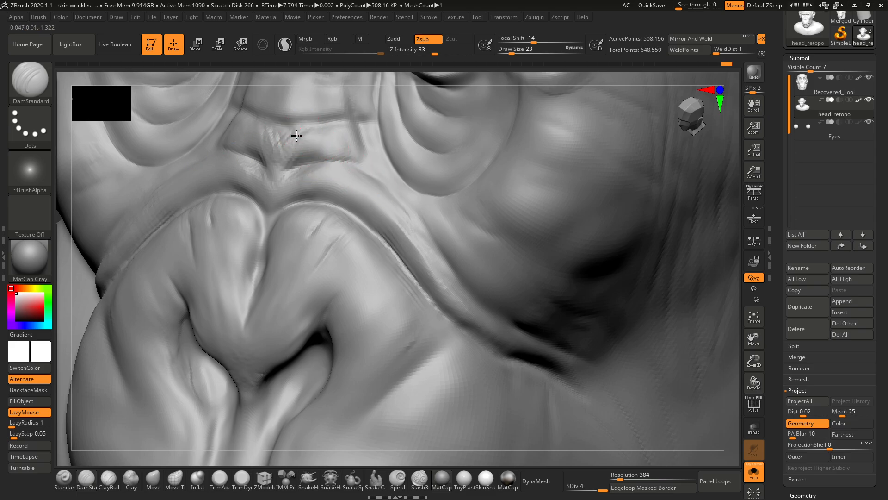
Step: Carve small creases across the nose bridge and along the inner side of the eye bag with DamStandard
drag(296, 135, 293, 154)
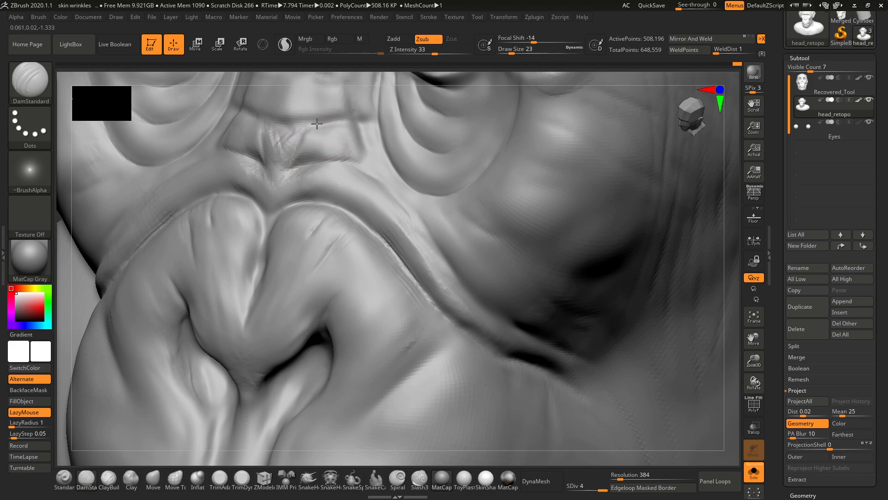
drag(371, 141, 400, 207)
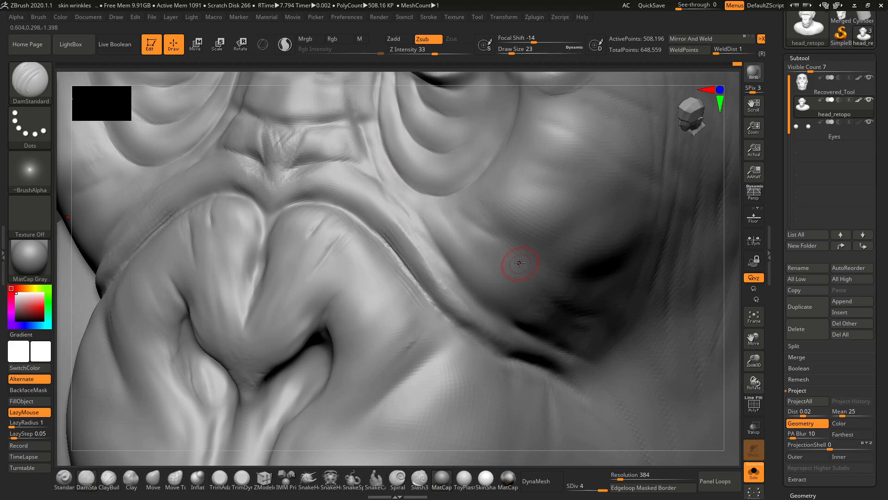
alt+drag(729, 197, 721, 323)
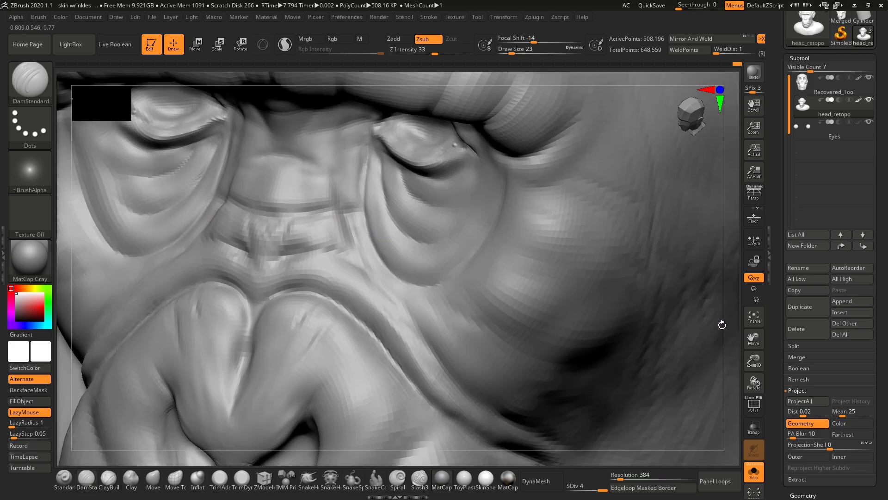
shift+drag(731, 259, 727, 250)
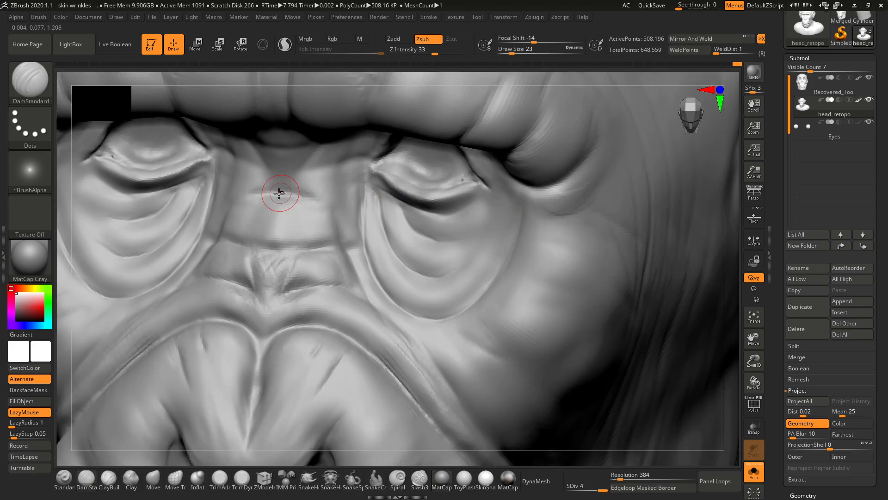
drag(318, 201, 324, 206)
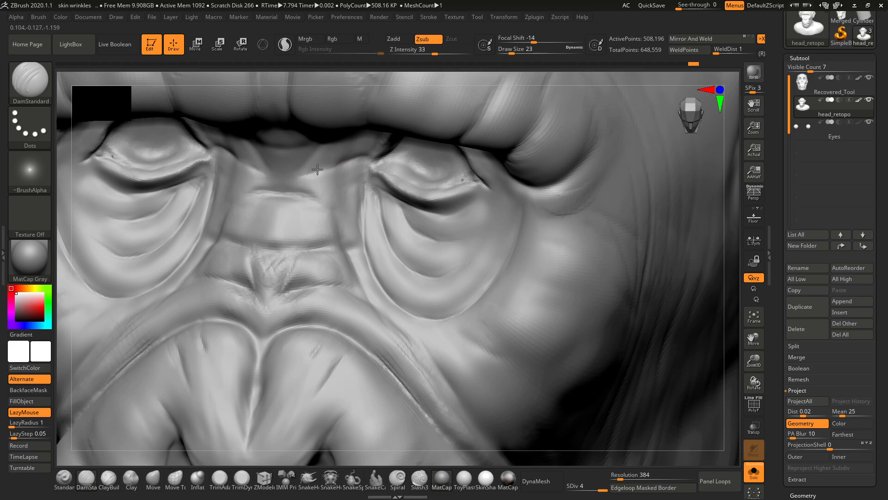
Step: Carve a vertical crease beside the nose bridge and two diagonal creases running from the eye bag across the cheek
drag(726, 205, 648, 173)
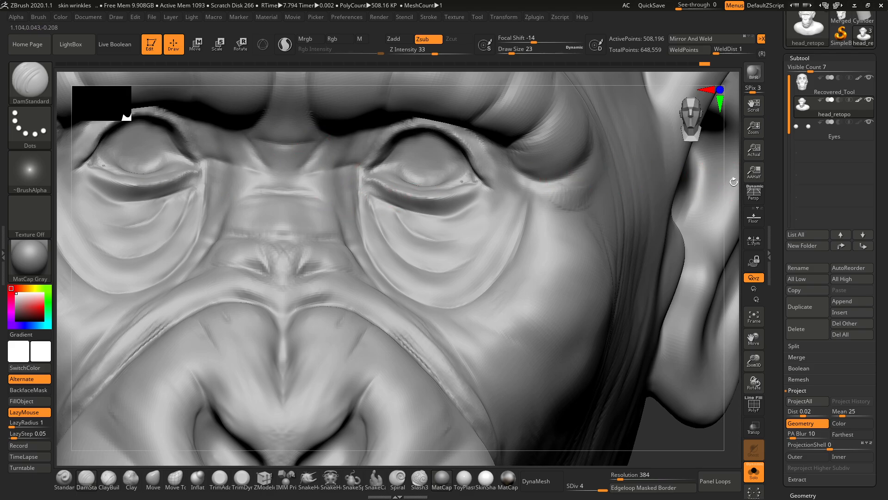
drag(733, 181, 706, 187)
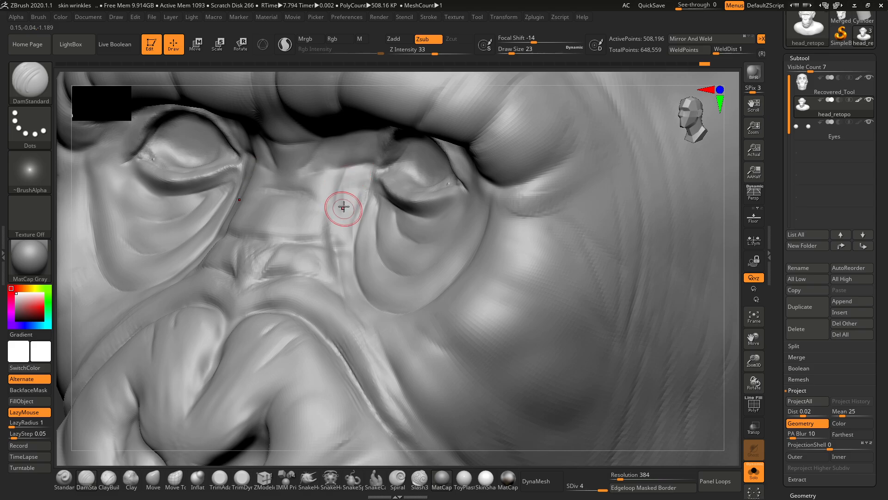
drag(331, 216, 337, 264)
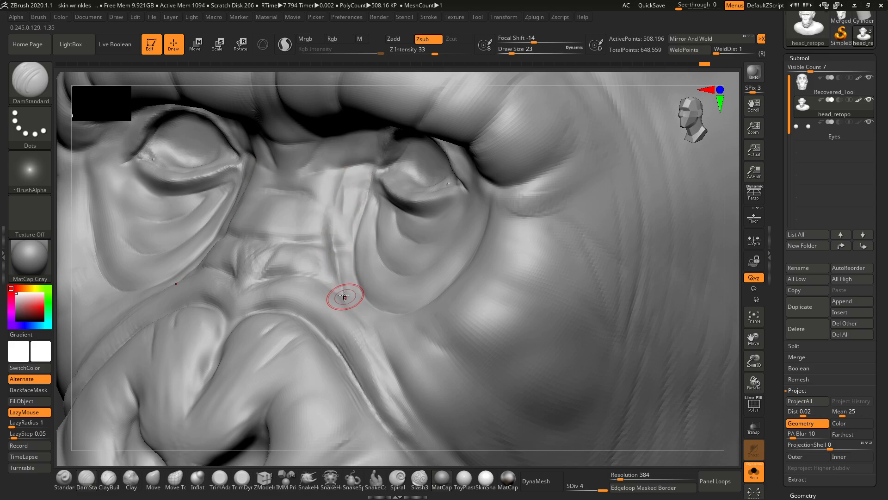
mouse_move(413, 322)
mouse_down()
mouse_move(452, 348)
mouse_move(470, 380)
mouse_move(513, 378)
mouse_up()
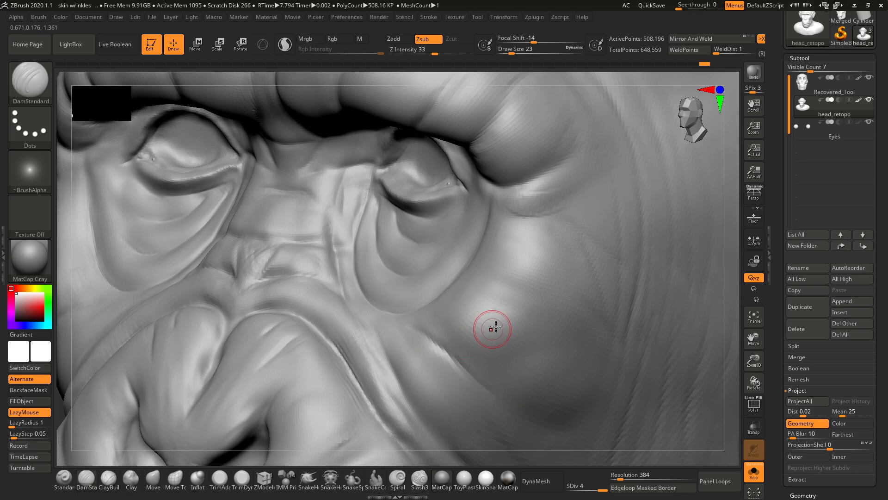
drag(481, 277, 551, 325)
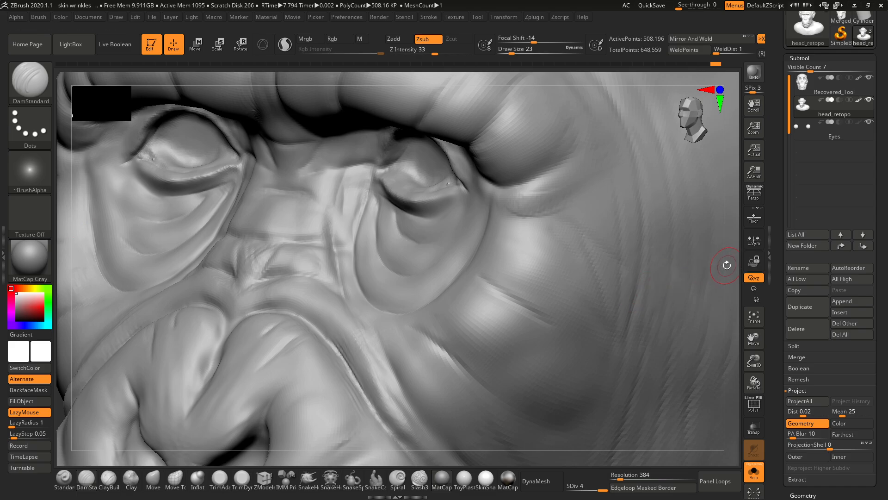
Step: Add more radiating creases across the cheek between the eye bag and the nasolabial fold with DamStandard
alt+drag(725, 265, 666, 215)
drag(170, 329, 254, 320)
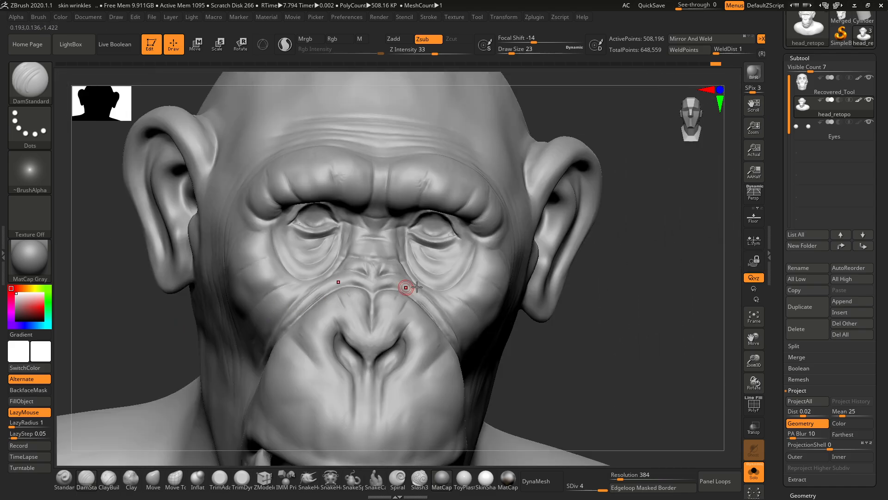
alt+drag(653, 322, 588, 324)
drag(437, 284, 424, 304)
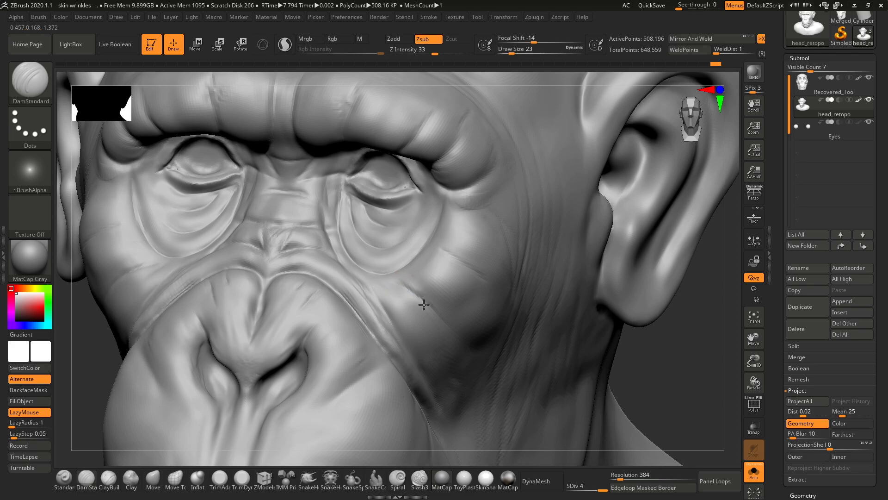
drag(699, 336, 647, 320)
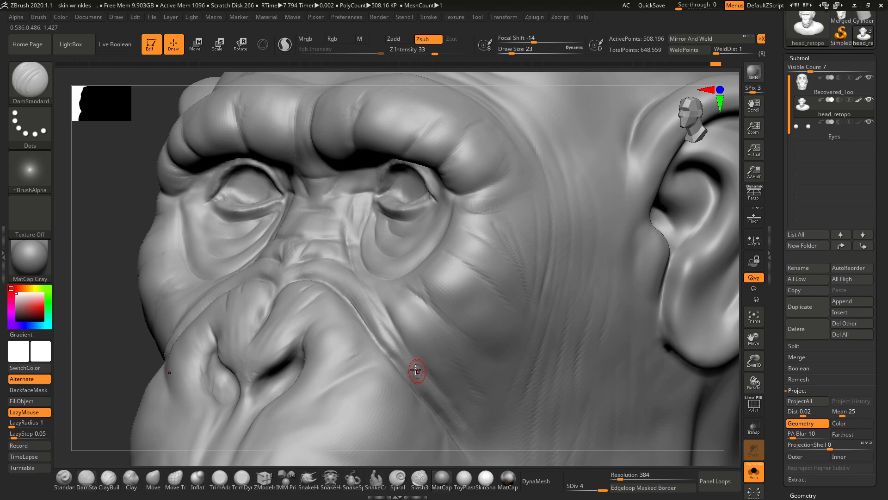
Step: Deepen the vertical groove running from beneath the nostril down the upper lip with DamStandard at draw size 23
drag(79, 353, 86, 305)
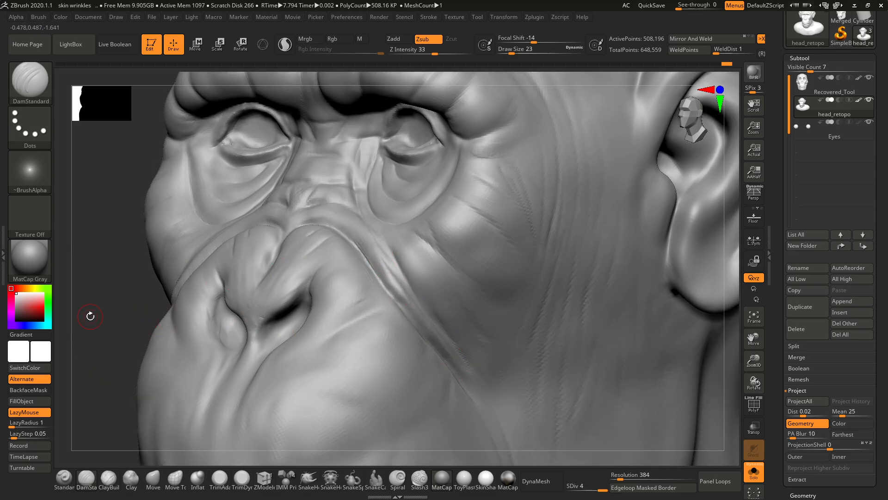
shift+drag(90, 316, 155, 319)
alt+drag(650, 345, 599, 338)
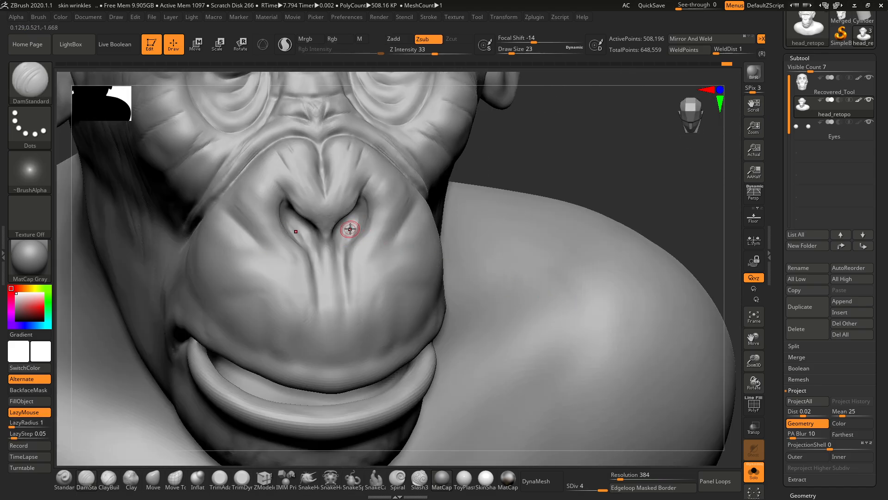
mouse_move(604, 194)
alt+mouse_down()
mouse_move(638, 180)
mouse_move(666, 135)
alt+mouse_up()
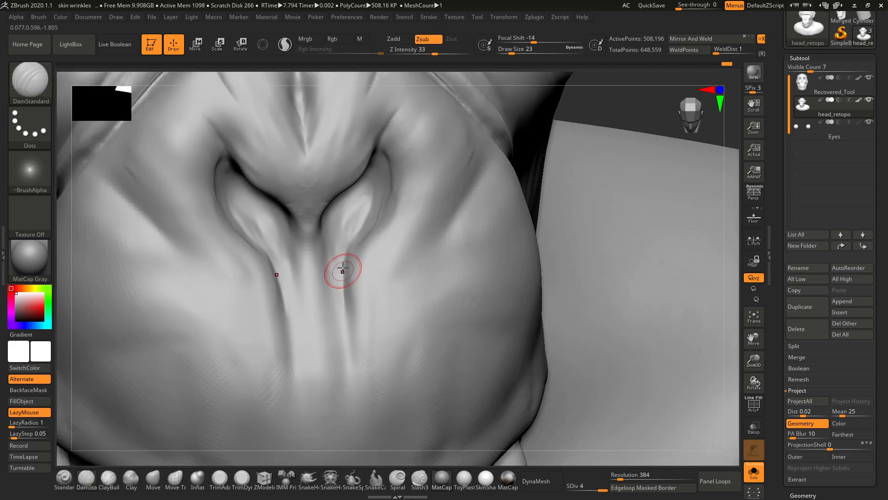
drag(341, 264, 351, 393)
Step: Carve diagonal creases across the side of the muzzle, beside the nostril and below the nasolabial fold
mouse_move(654, 107)
mouse_down()
mouse_move(532, 153)
mouse_move(477, 192)
mouse_move(428, 257)
mouse_up()
drag(732, 233, 660, 245)
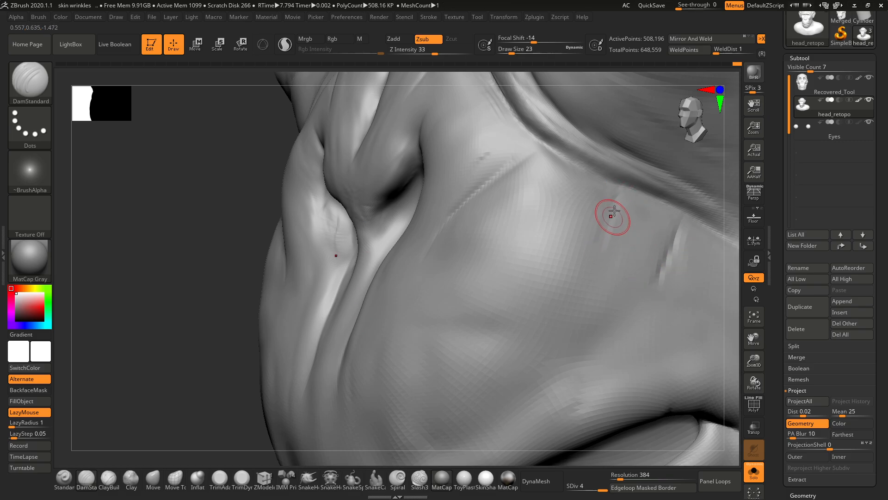
drag(163, 318, 88, 322)
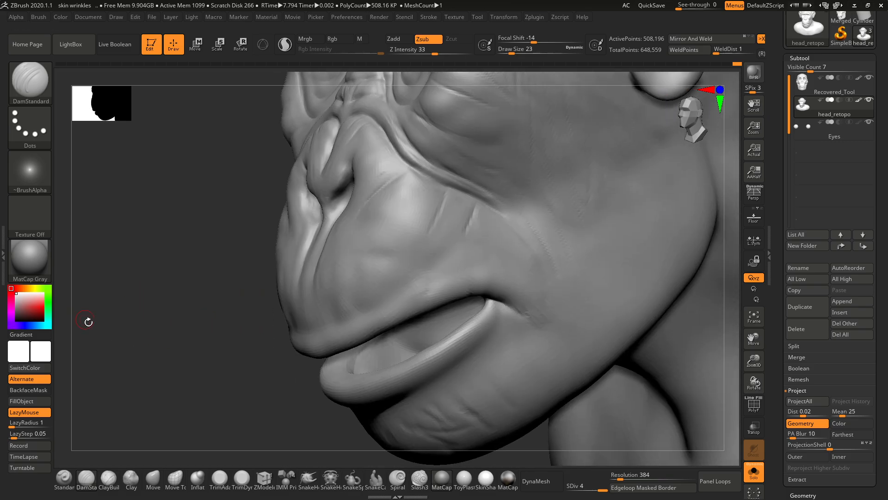
drag(96, 387, 149, 331)
alt+drag(144, 364, 199, 347)
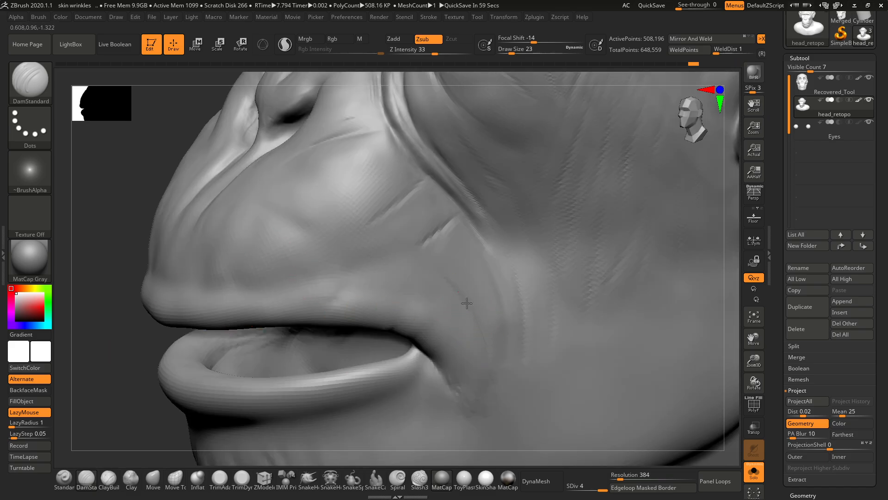
drag(128, 276, 162, 264)
mouse_move(353, 142)
mouse_down()
mouse_move(303, 167)
mouse_move(277, 194)
mouse_up()
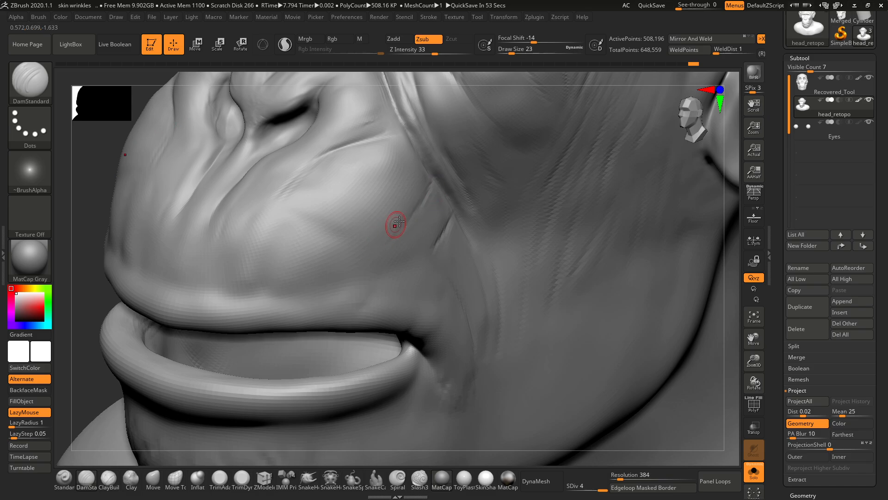
Step: Carve short vertical wrinkles along the muzzle just above the upper lip with DamStandard at draw size 23
key(shift)
drag(266, 271, 256, 298)
drag(225, 261, 200, 311)
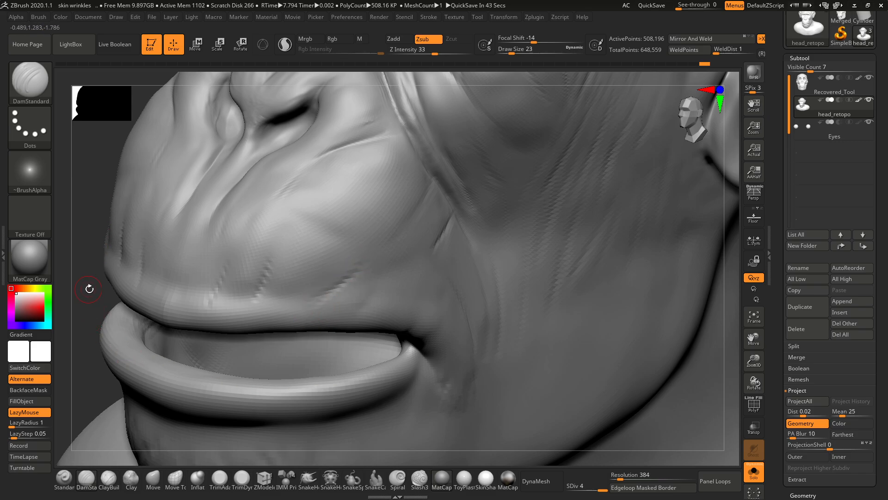
alt+drag(88, 286, 57, 241)
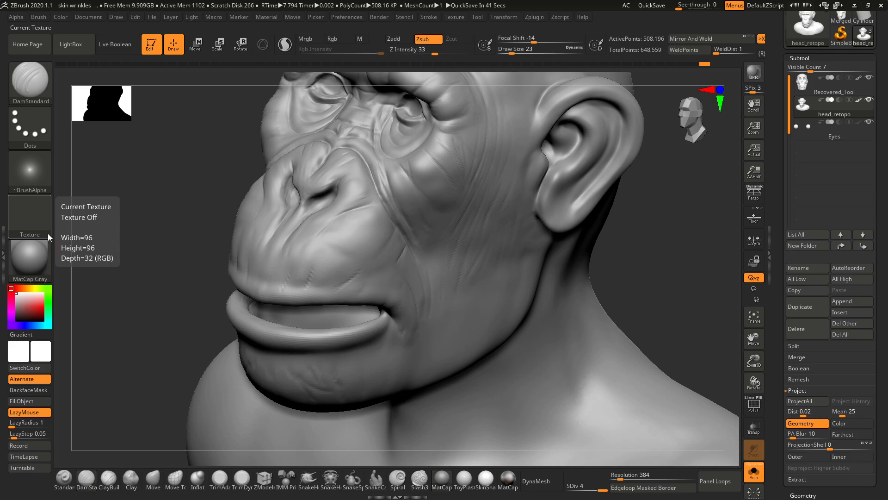
Step: Carve a long diagonal crease along the lower side of the chin with DamStandard at draw size 41
shift+drag(702, 298, 536, 245)
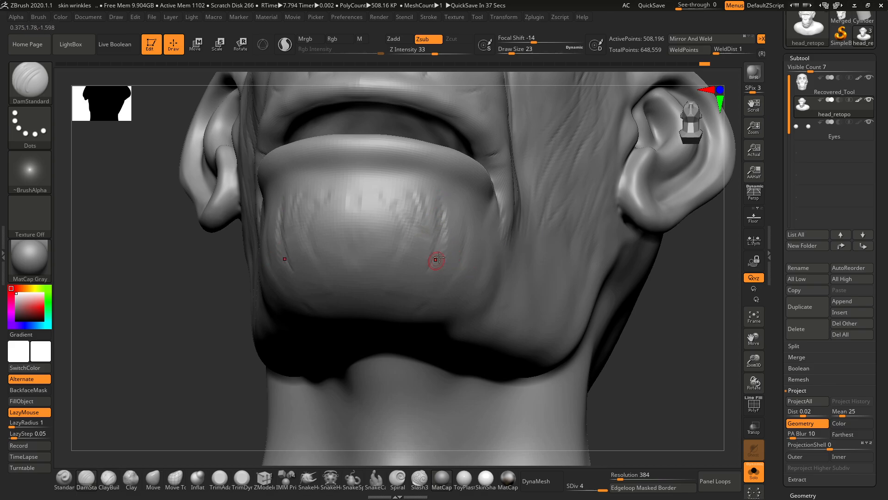
drag(669, 326, 584, 310)
key(space)
drag(464, 246, 468, 246)
drag(471, 211, 446, 316)
key(shift)
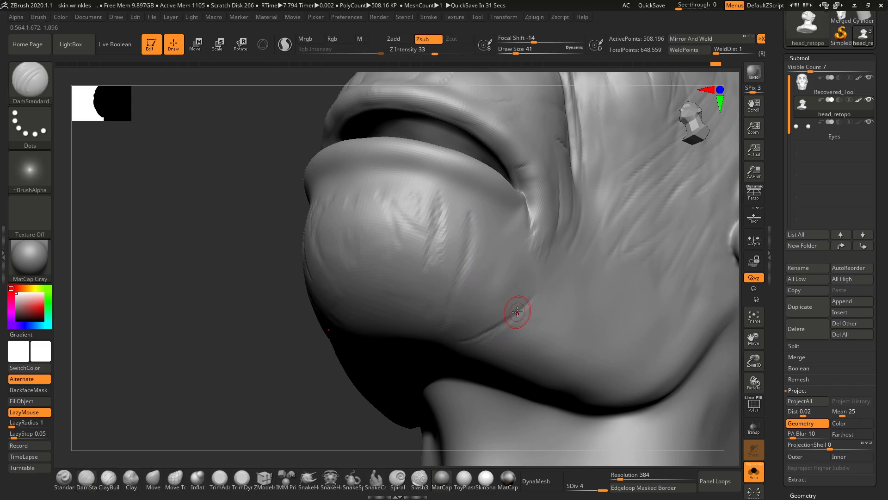
Step: Add slanted creases between the mouth corner and the side of the chin, softening them with Smooth
key(shift)
drag(262, 396, 508, 340)
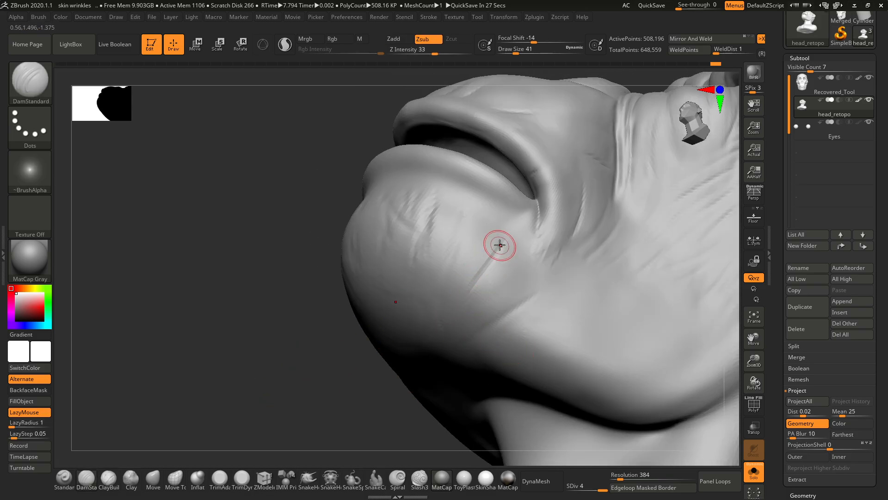
key(shift)
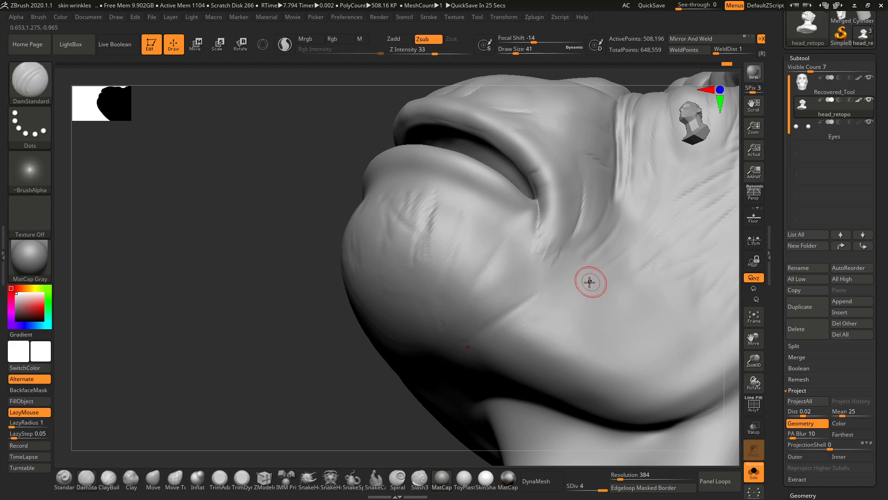
mouse_move(563, 304)
mouse_down()
mouse_move(625, 283)
mouse_move(561, 314)
mouse_up()
mouse_move(553, 245)
mouse_down()
mouse_move(531, 224)
mouse_move(532, 232)
mouse_up()
key(shift)
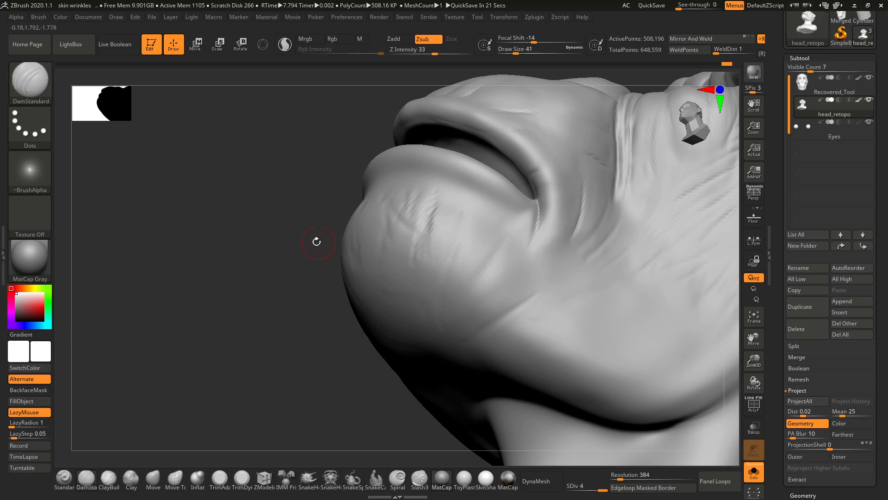
Step: Carve short vertical creases over the lower lip and onto the chin, softening them with Smooth
mouse_move(315, 240)
mouse_down()
mouse_move(294, 274)
mouse_move(434, 171)
mouse_move(396, 183)
mouse_up()
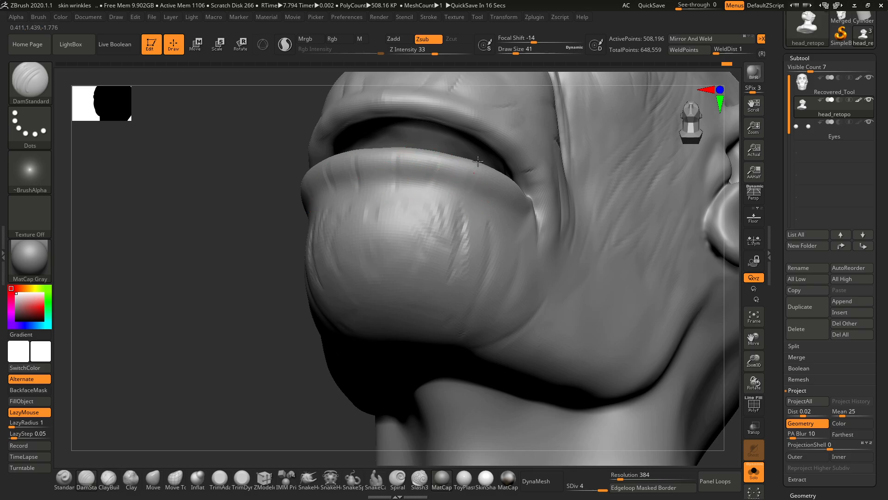
key(shift)
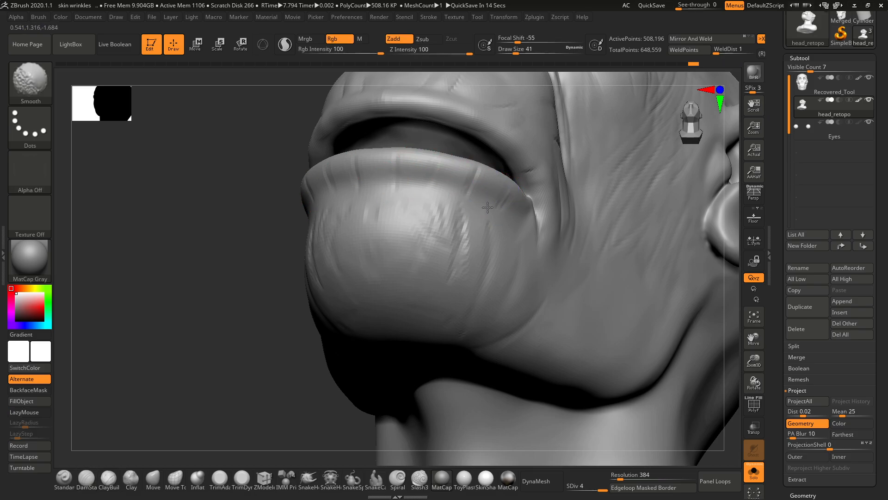
mouse_move(329, 228)
right_down()
mouse_move(459, 222)
mouse_move(444, 241)
right_up()
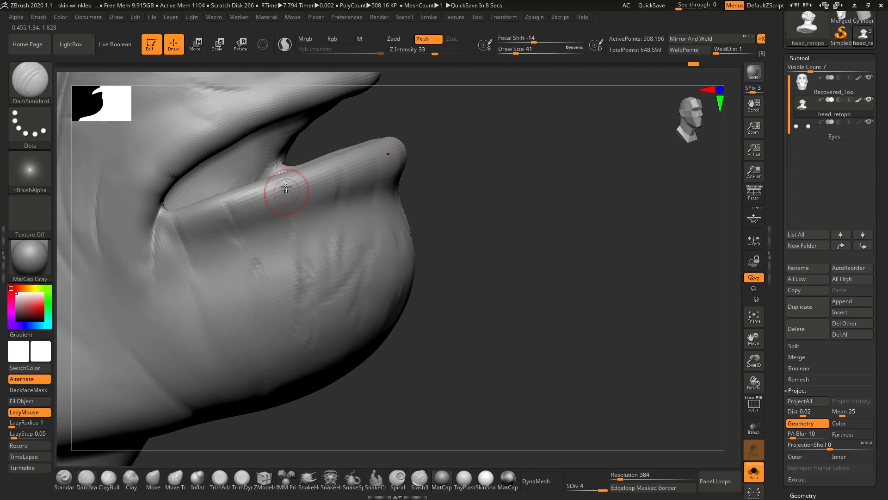
drag(286, 186, 290, 252)
drag(474, 204, 435, 210)
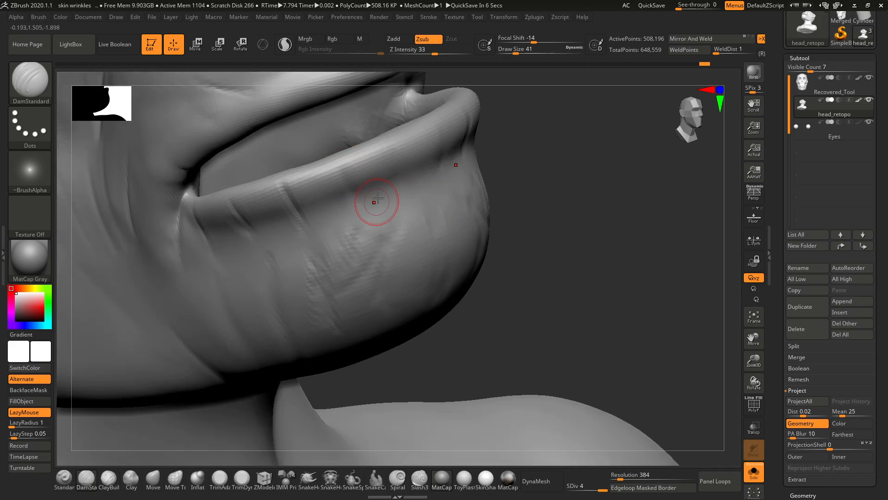
key(shift)
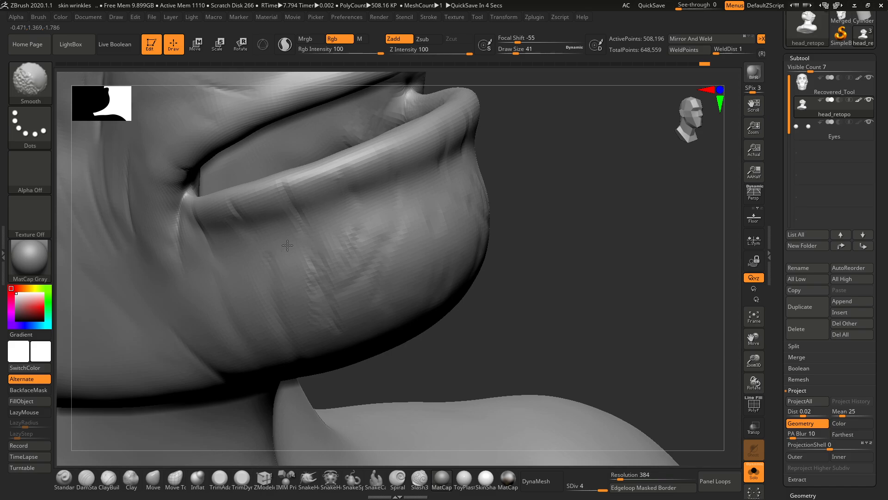
shift+drag(288, 245, 283, 278)
Step: Carve diagonal creases running from below the mouth corner down the side of the jaw
drag(548, 182, 585, 155)
drag(179, 259, 210, 324)
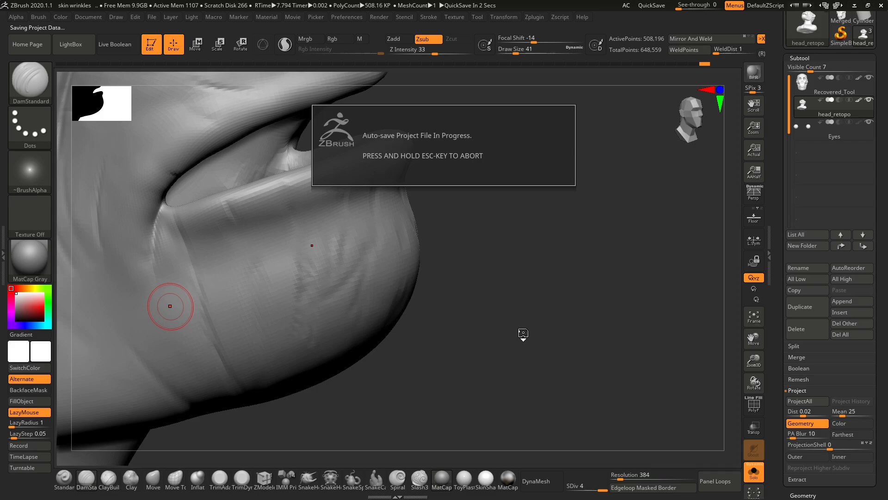
mouse_move(541, 307)
mouse_down()
mouse_move(569, 261)
mouse_move(538, 291)
mouse_move(515, 287)
mouse_up()
key(ctrl+z)
drag(228, 253, 278, 332)
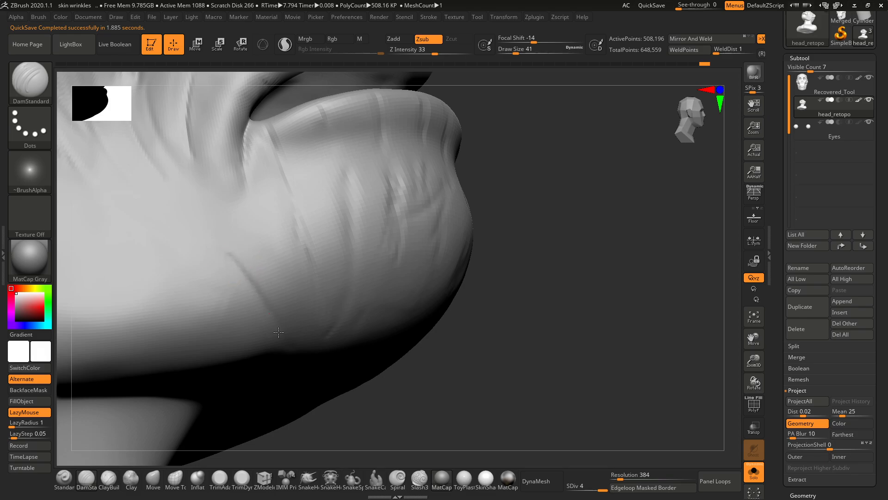
Step: Extend the chin and jaw creases onto the underside of the chin with DamStandard
drag(505, 315, 514, 241)
drag(267, 295, 297, 372)
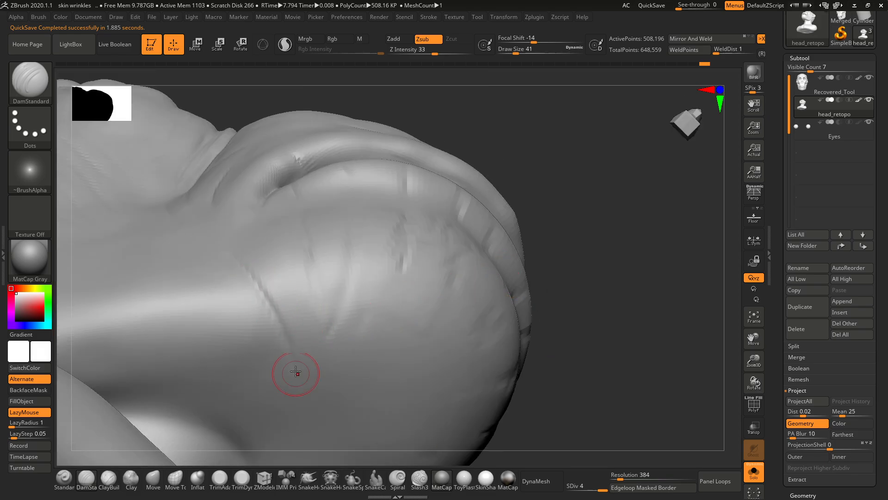
drag(311, 230, 319, 300)
drag(353, 254, 338, 328)
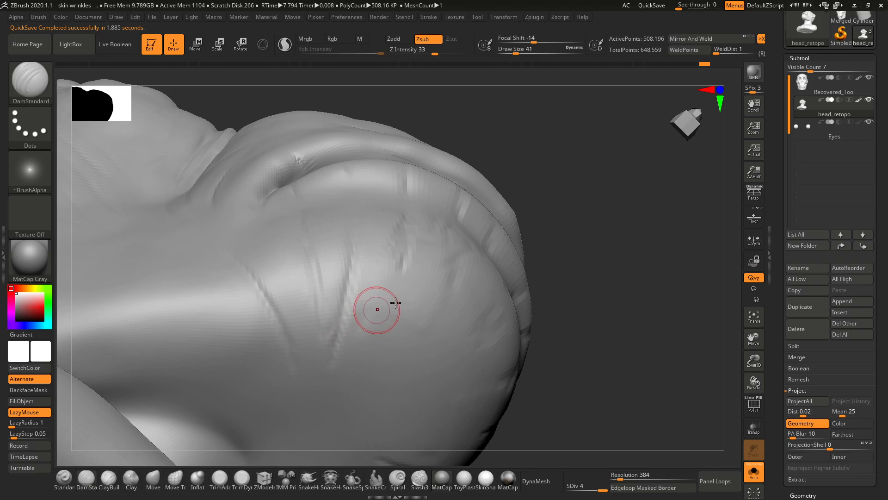
Step: Carve fine vertical creases down the rear cheek between the ear and the jawline, undoing the overly strong strokes
drag(571, 259, 593, 309)
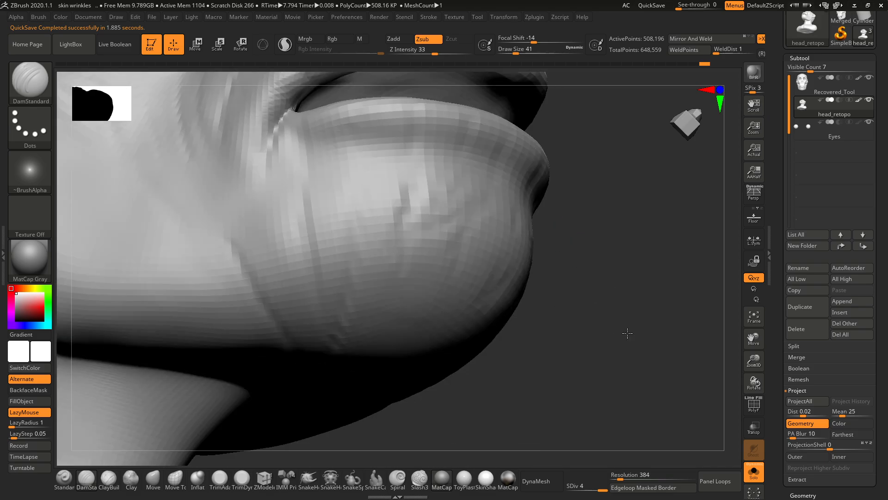
drag(627, 333, 611, 256)
mouse_move(604, 303)
mouse_down()
mouse_move(580, 270)
mouse_move(531, 317)
mouse_move(543, 333)
mouse_move(542, 313)
mouse_move(494, 263)
mouse_move(539, 317)
mouse_move(551, 309)
mouse_move(450, 332)
mouse_up()
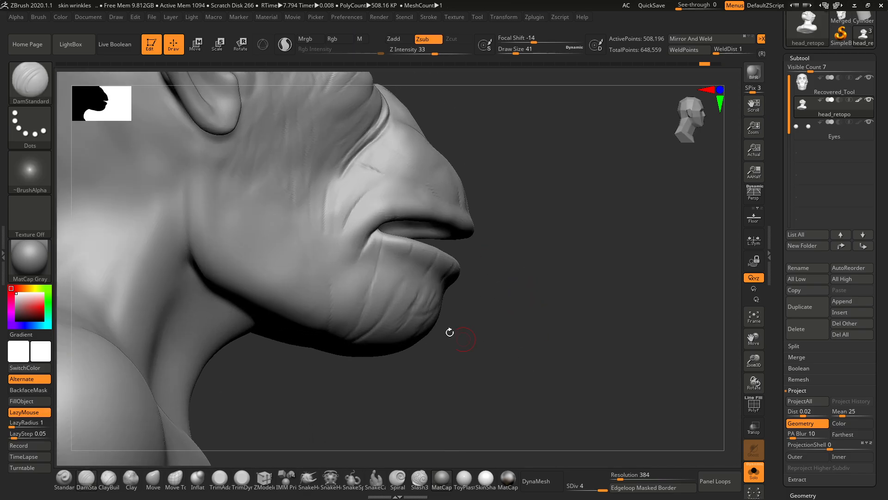
drag(277, 187, 279, 292)
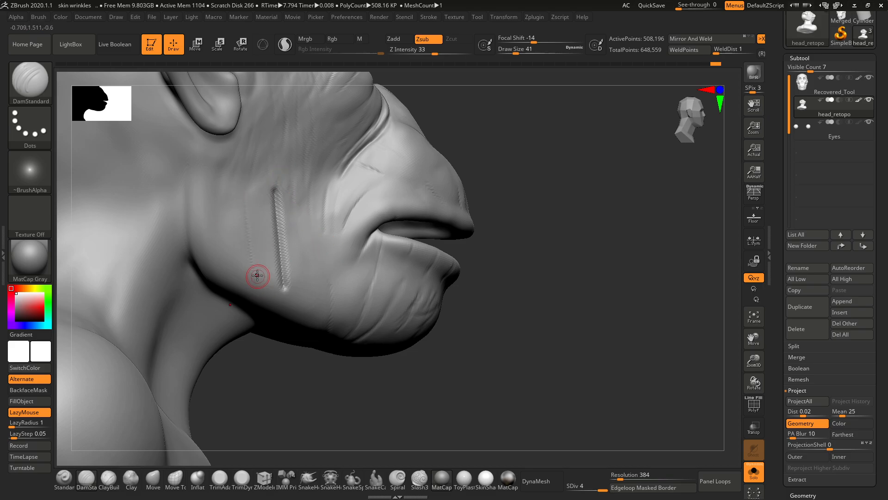
key(ctrl+z)
mouse_move(481, 323)
mouse_down()
mouse_move(546, 356)
mouse_move(291, 257)
mouse_up()
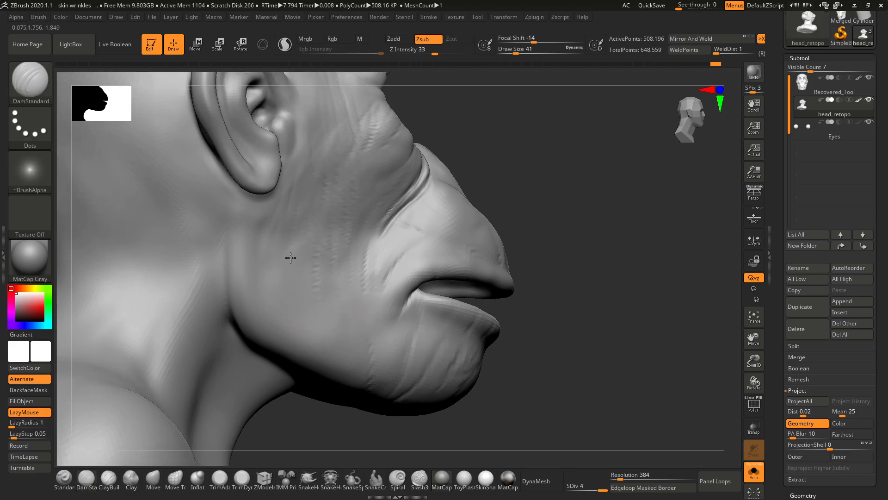
drag(298, 220, 294, 315)
key(ctrl+z)
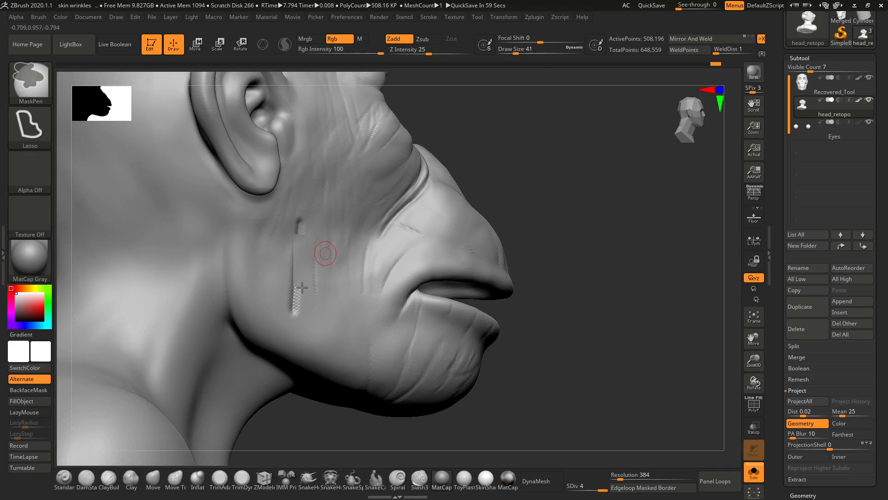
drag(307, 219, 292, 286)
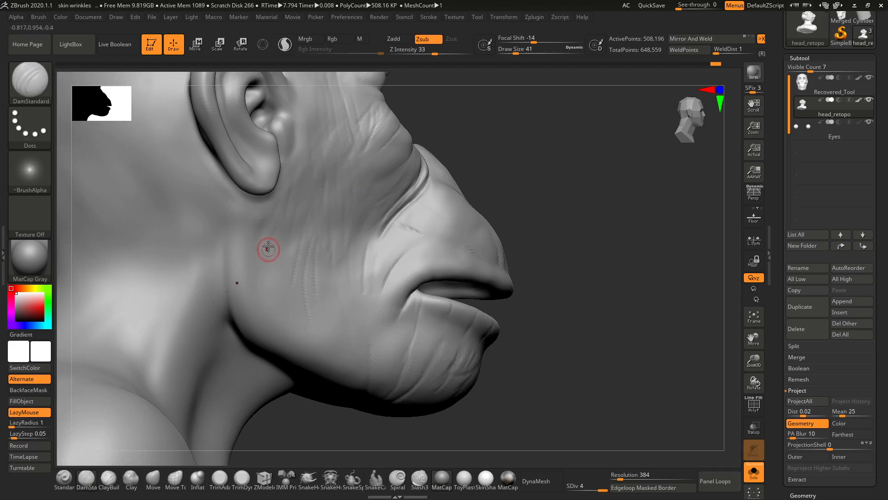
Step: Refine the short creases on the side of the muzzle above the upper lip
mouse_move(529, 277)
alt+mouse_down()
mouse_move(525, 240)
mouse_move(521, 252)
alt+mouse_up()
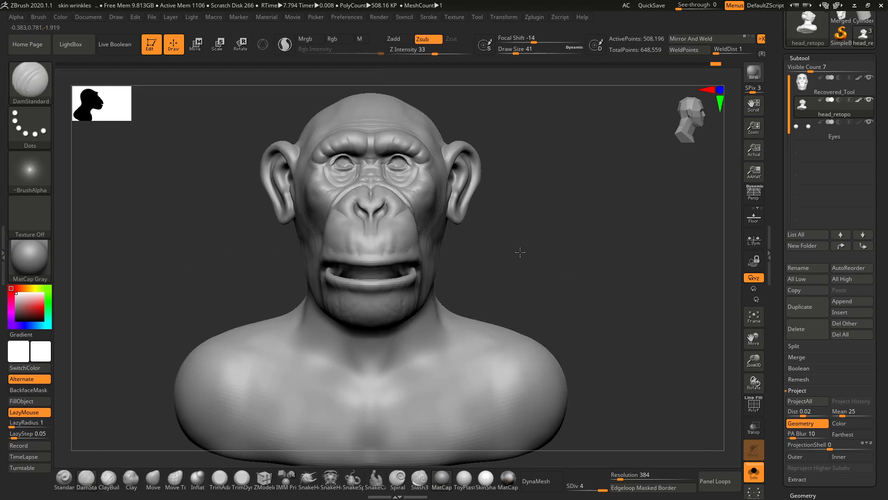
alt+drag(576, 267, 571, 331)
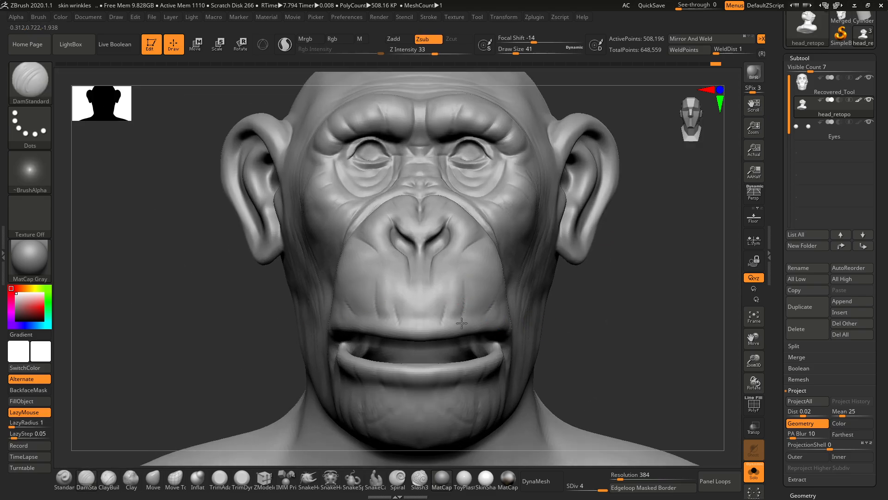
drag(644, 278, 592, 279)
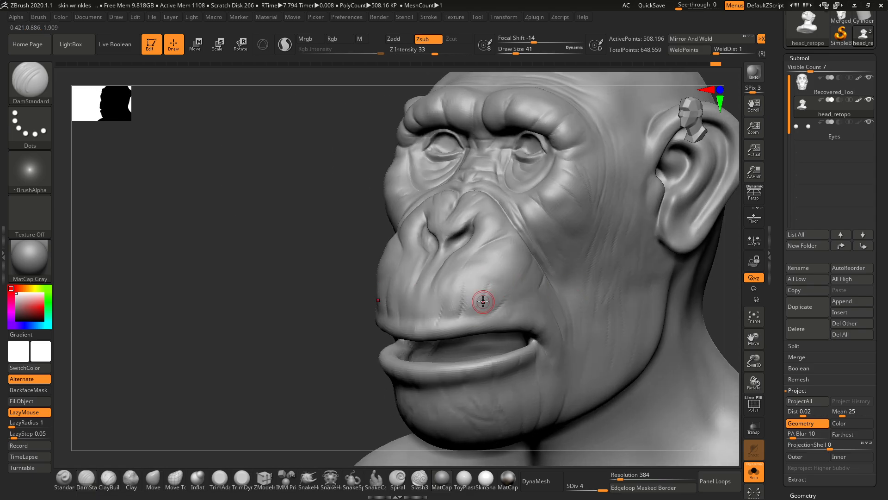
shift+drag(495, 290, 483, 312)
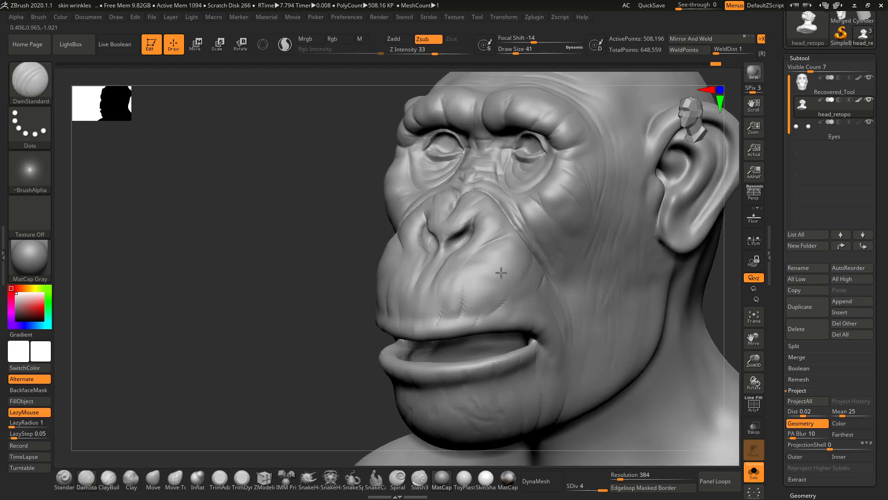
key(ctrl+z)
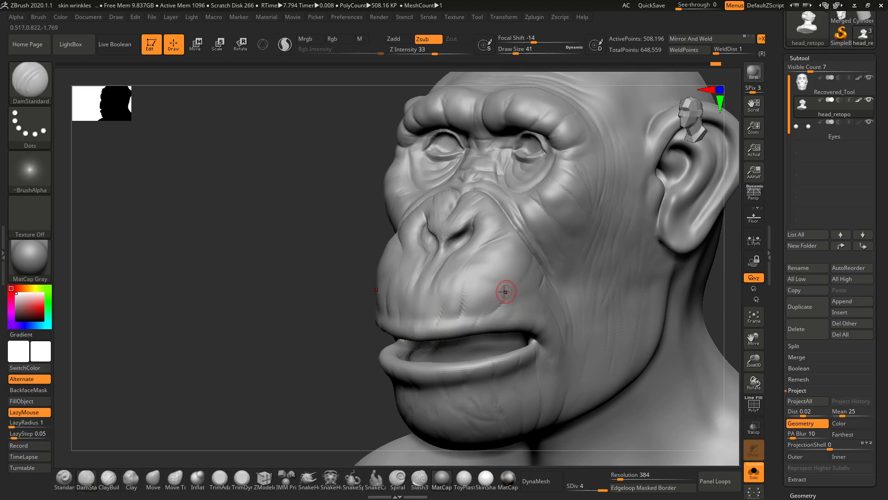
key(ctrl)
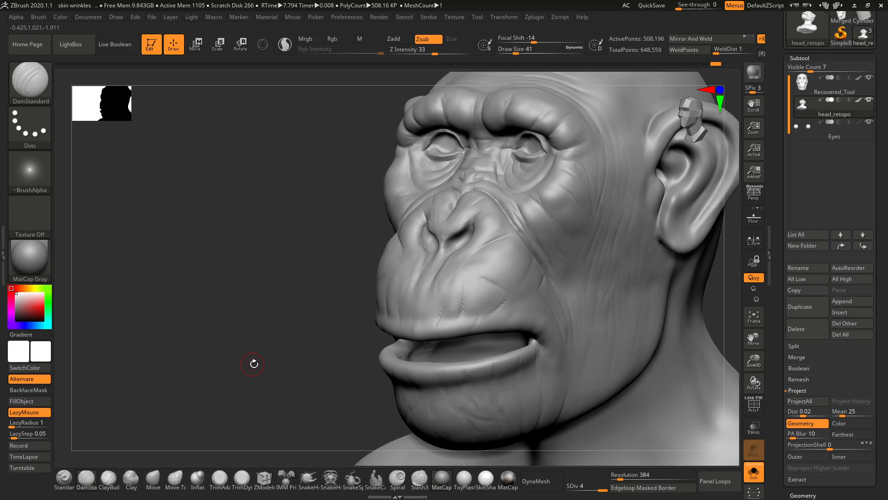
Step: Deepen the creases at the inner ends of the brow ridge with DamStandard at draw size 41
drag(254, 363, 268, 339)
drag(685, 263, 629, 270)
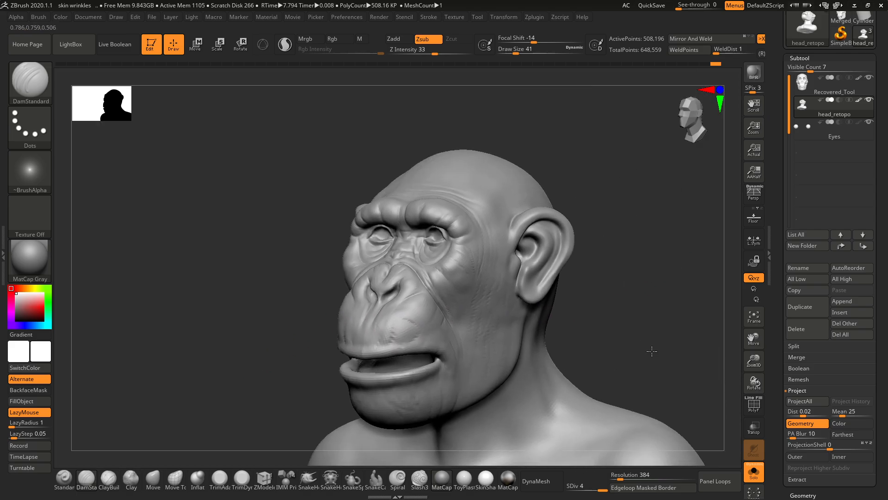
alt+drag(673, 292, 668, 267)
alt+drag(86, 222, 194, 256)
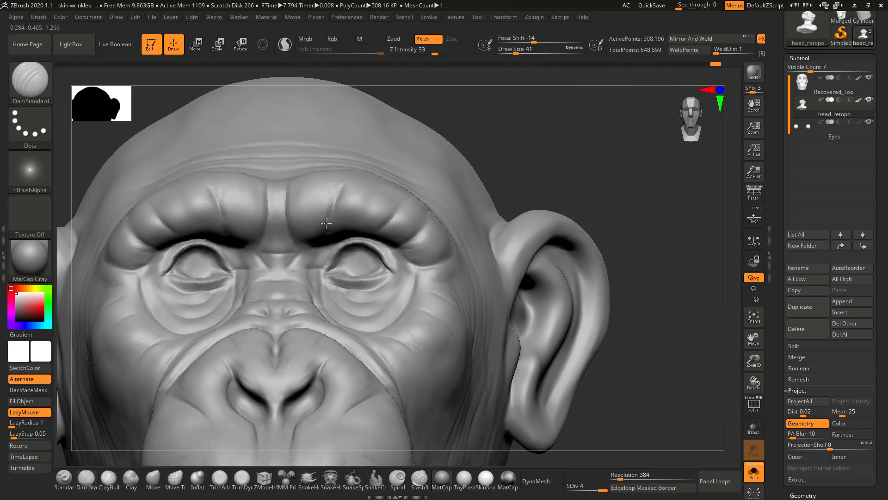
drag(286, 228, 340, 210)
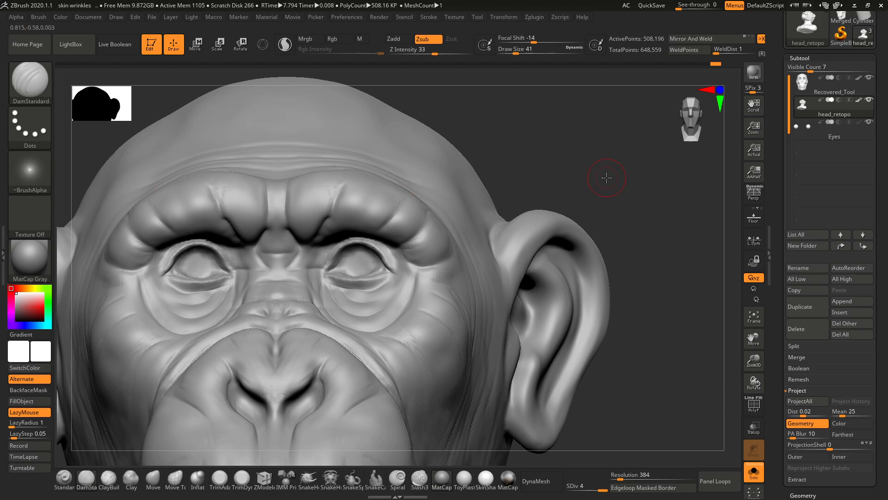
Step: Carve horizontal wrinkles across the forehead just above the brow ridge
alt+drag(606, 178, 629, 205)
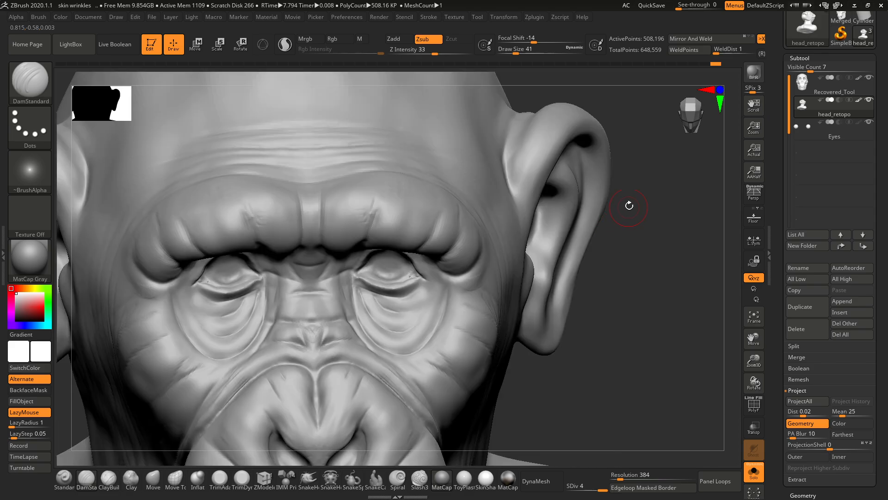
drag(658, 170, 652, 251)
drag(296, 188, 360, 186)
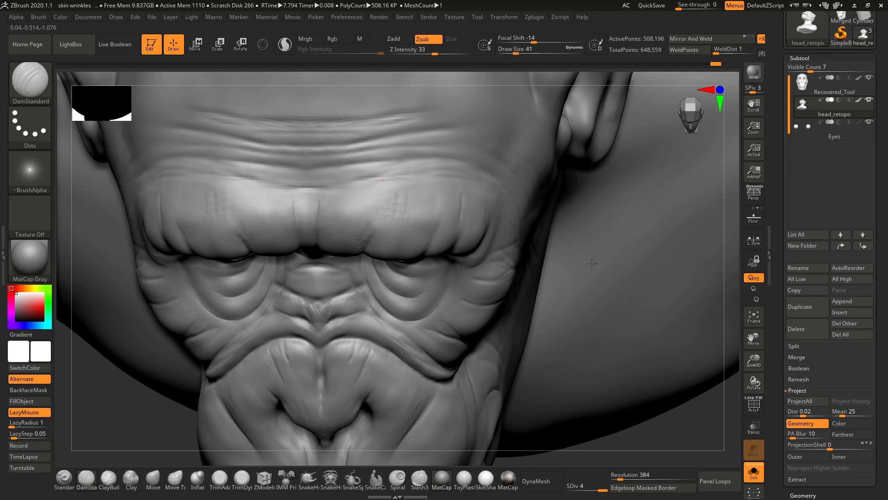
key(ctrl+z)
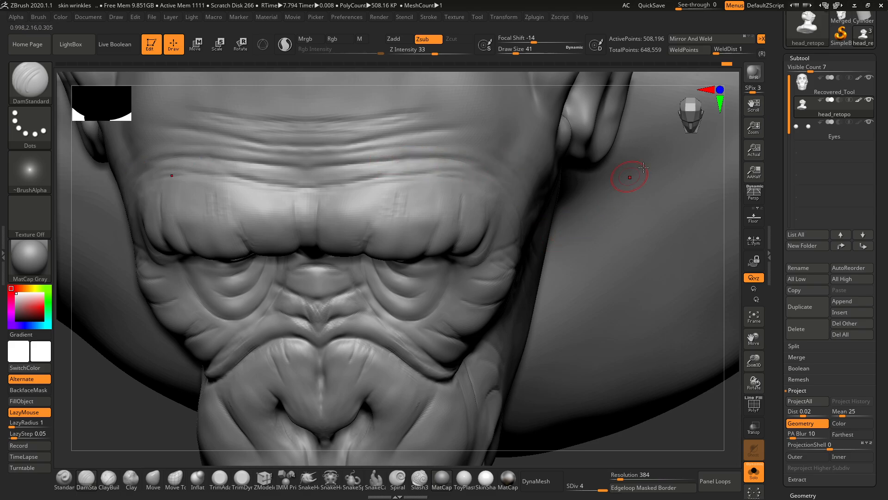
Step: Deepen the horizontal forehead wrinkles and extend them outward toward the temples
drag(733, 186, 765, 134)
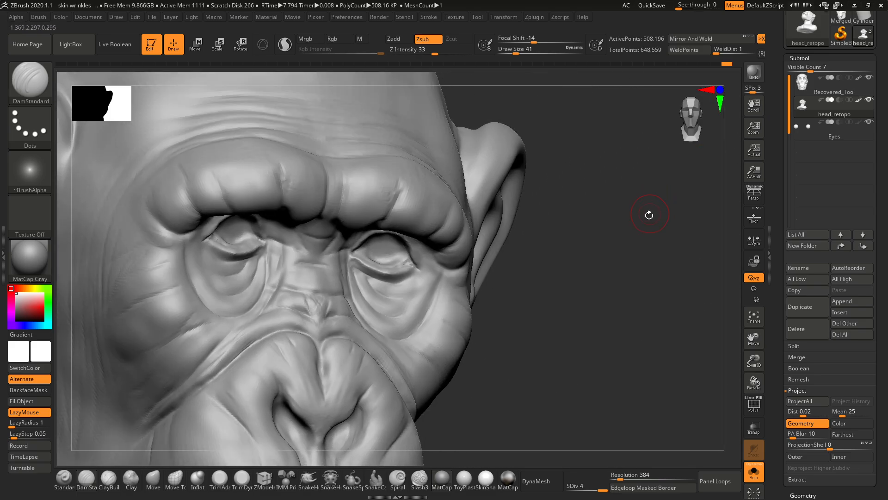
mouse_move(648, 214)
alt+mouse_down()
mouse_move(615, 184)
mouse_move(570, 215)
mouse_move(610, 127)
mouse_move(605, 177)
mouse_move(614, 204)
mouse_move(646, 165)
mouse_move(643, 201)
alt+mouse_up()
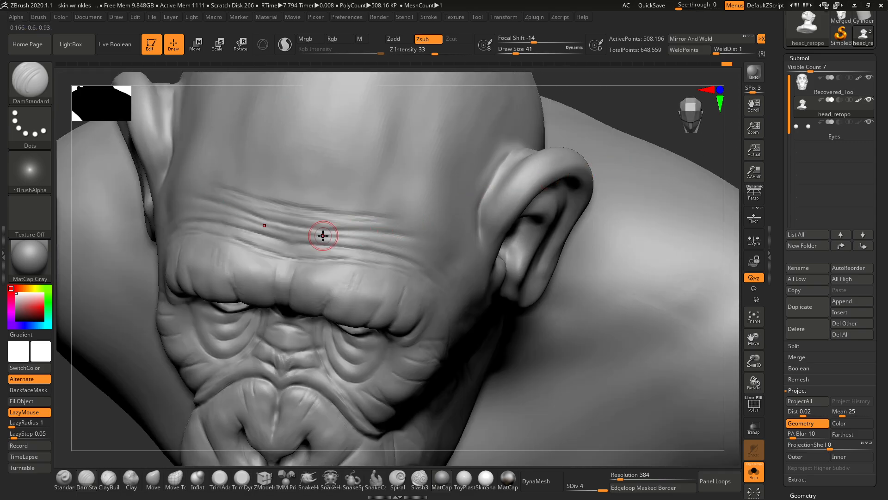
mouse_move(327, 230)
mouse_down()
mouse_move(387, 231)
mouse_move(442, 253)
mouse_move(307, 233)
mouse_up()
key(ctrl+z)
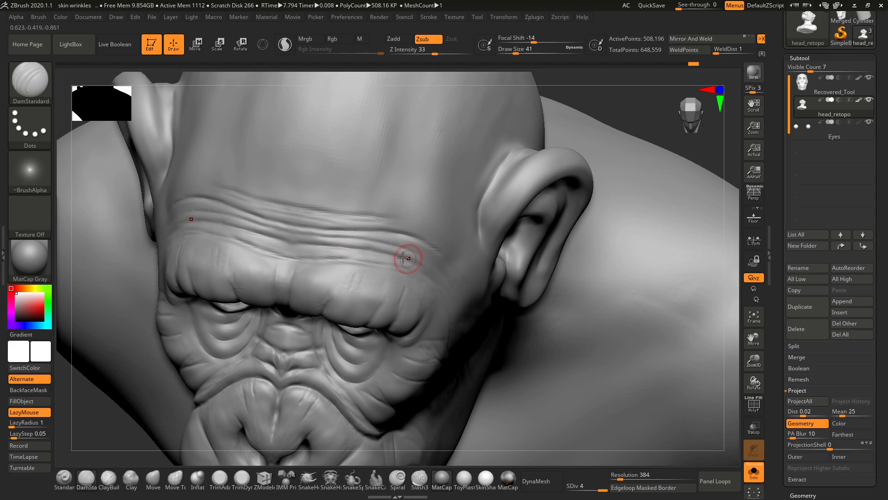
Step: Deepen the forehead wrinkles above the brow ridge and extend their outer ends down toward the temples with DamStandard
drag(397, 264, 412, 270)
drag(297, 210, 388, 219)
drag(331, 212, 415, 231)
mouse_move(624, 116)
mouse_down()
mouse_move(635, 85)
mouse_move(617, 87)
mouse_up()
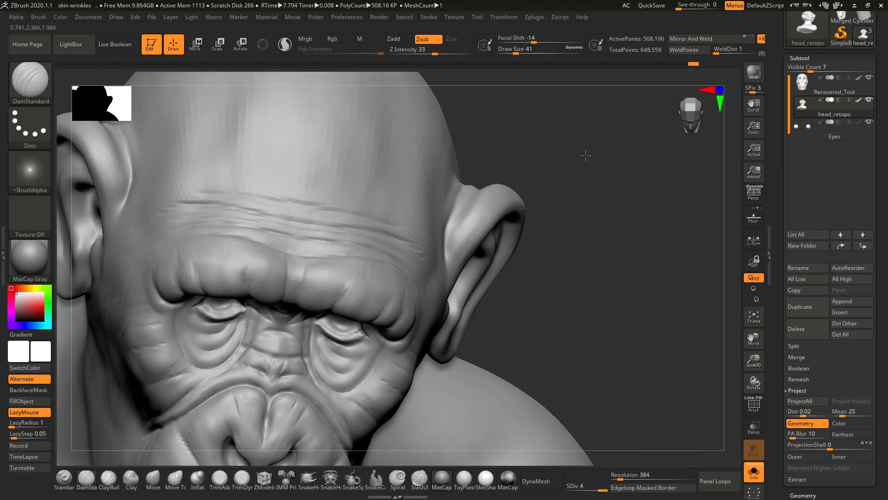
mouse_move(584, 154)
alt+mouse_down()
mouse_move(586, 145)
mouse_move(623, 157)
mouse_move(613, 179)
alt+mouse_up()
mouse_move(141, 204)
alt+mouse_down()
mouse_move(137, 232)
mouse_move(119, 228)
mouse_move(126, 248)
alt+mouse_up()
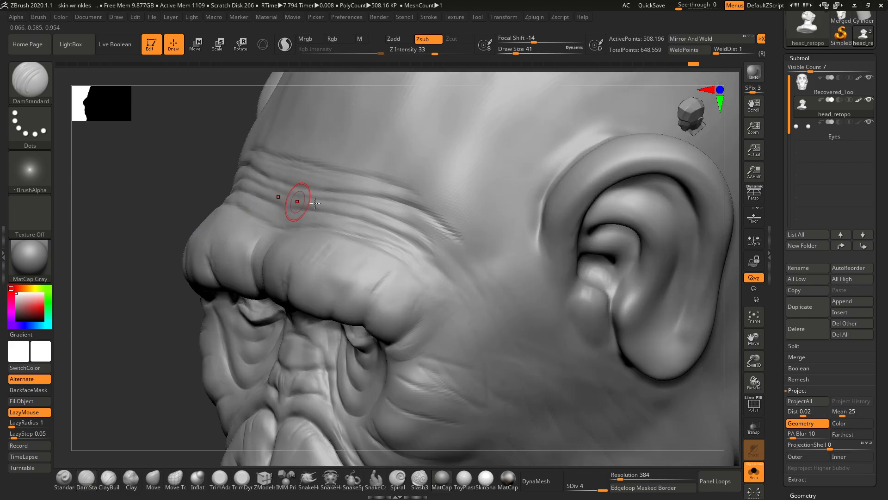
drag(393, 183, 450, 209)
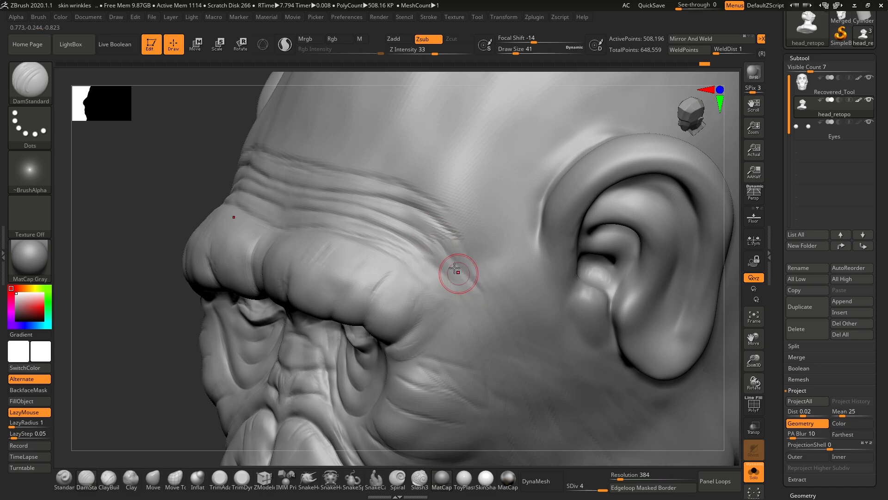
Step: Carve long curved creases from the temple down past the outer eye corner onto the upper cheek
mouse_move(159, 355)
mouse_down()
mouse_move(138, 278)
mouse_move(135, 199)
mouse_up()
drag(133, 329, 246, 287)
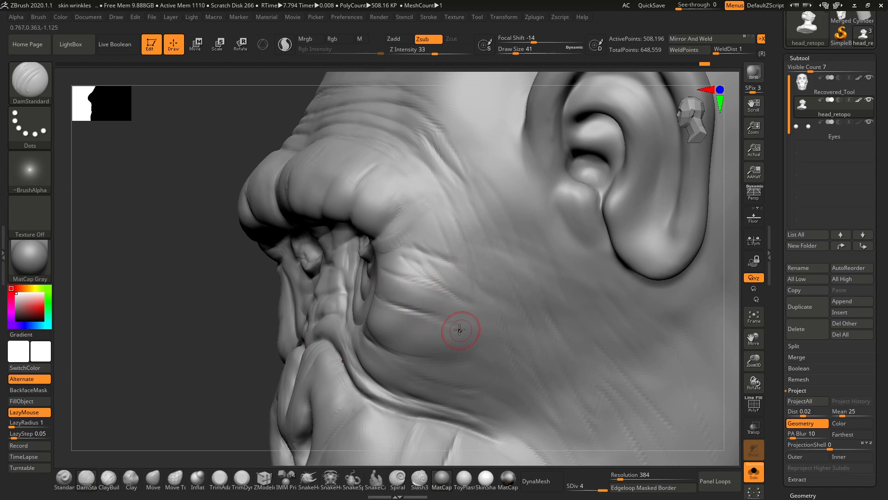
drag(394, 273, 457, 303)
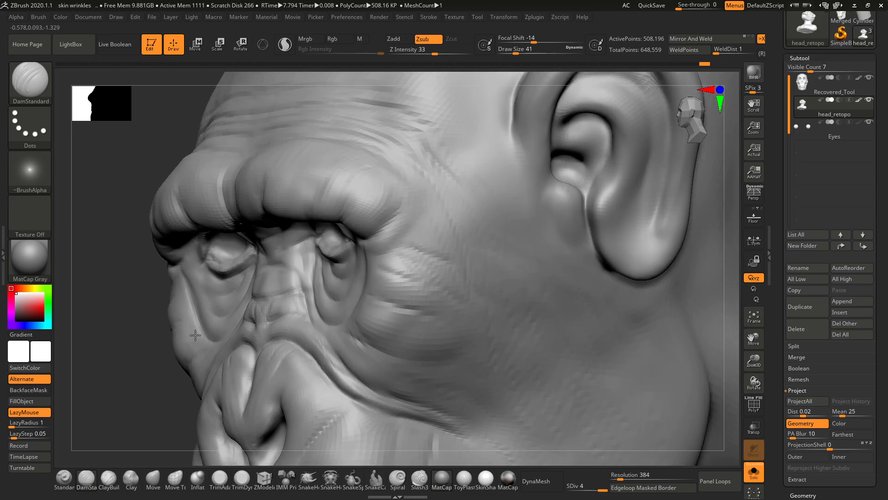
key(shift)
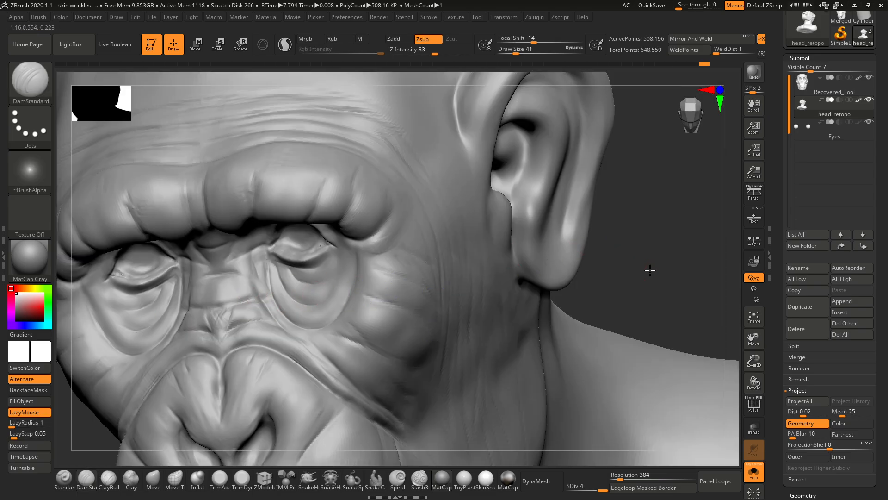
mouse_move(650, 271)
alt+mouse_down()
mouse_move(621, 265)
mouse_move(623, 206)
mouse_move(610, 209)
alt+mouse_up()
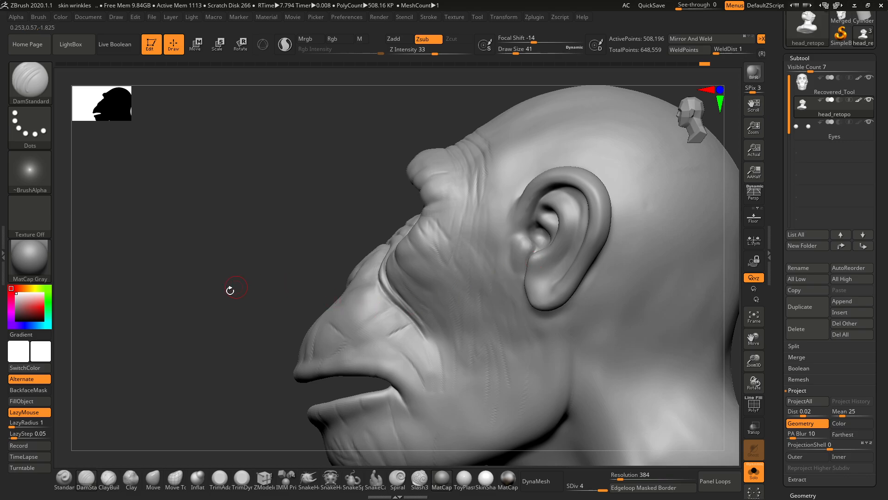
Step: Carve horizontal creases across the front of the throat beneath the chin
alt+drag(229, 291, 239, 267)
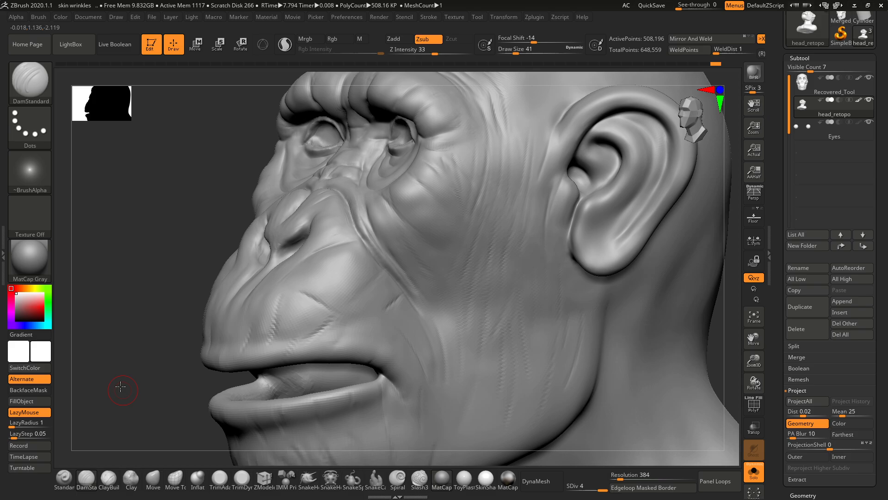
alt+drag(120, 386, 130, 257)
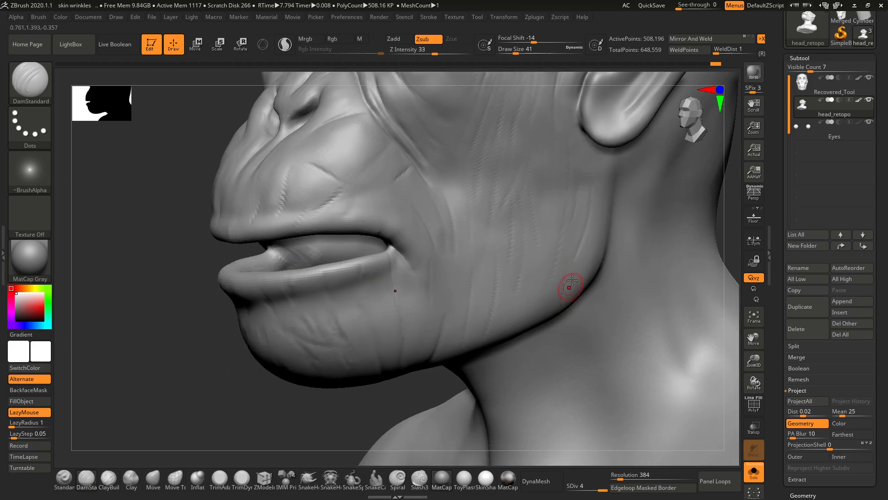
alt+drag(425, 398, 409, 296)
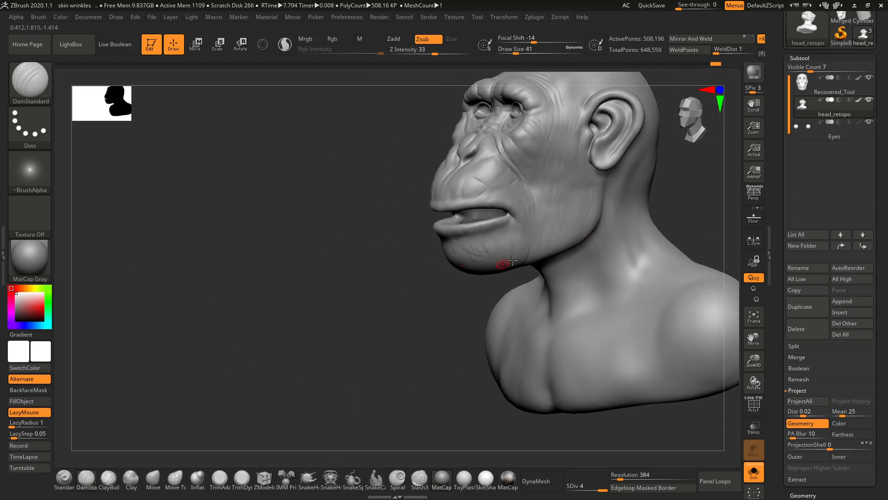
drag(685, 205, 563, 259)
alt+drag(603, 236, 616, 199)
alt+drag(529, 256, 466, 278)
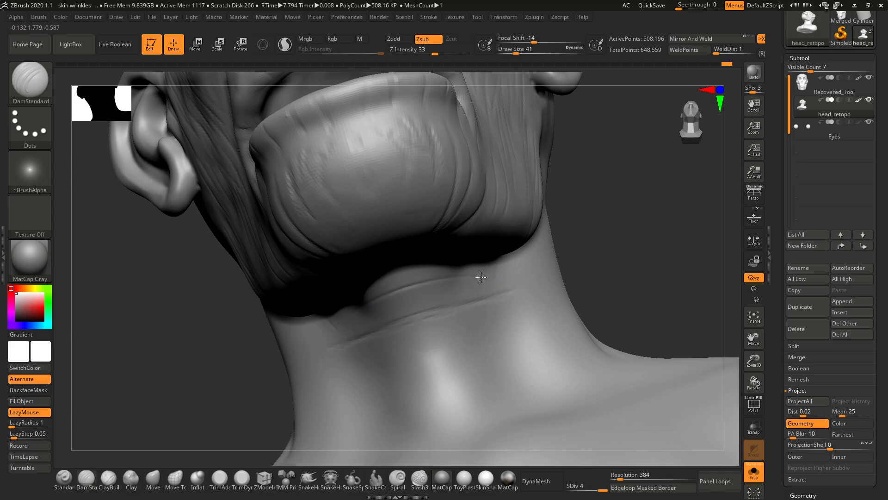
Step: Undo the last two strokes on the throat creases
drag(627, 271, 525, 232)
right_click(540, 240)
key(ctrl+z)
key(ctrl+z)
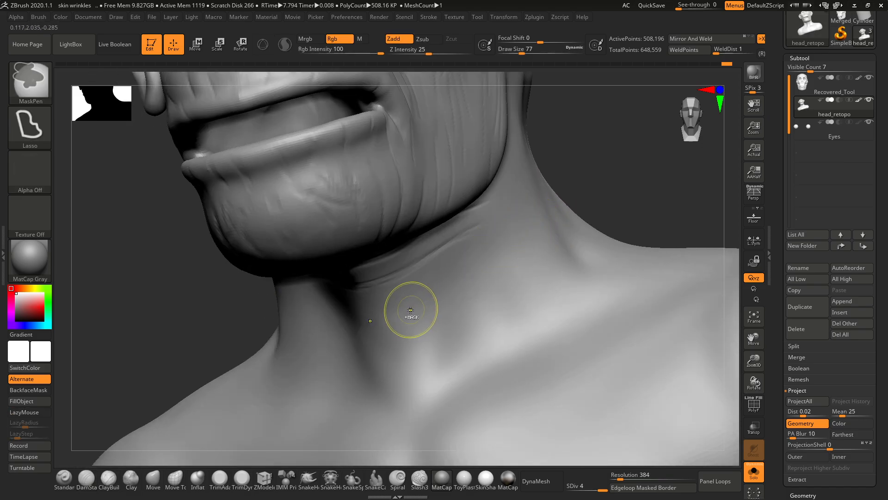
Step: Set the brush's draw size to 101 and carve long diagonal creases along the side of the neck below the jaw
right_click(386, 320)
right_click(386, 320)
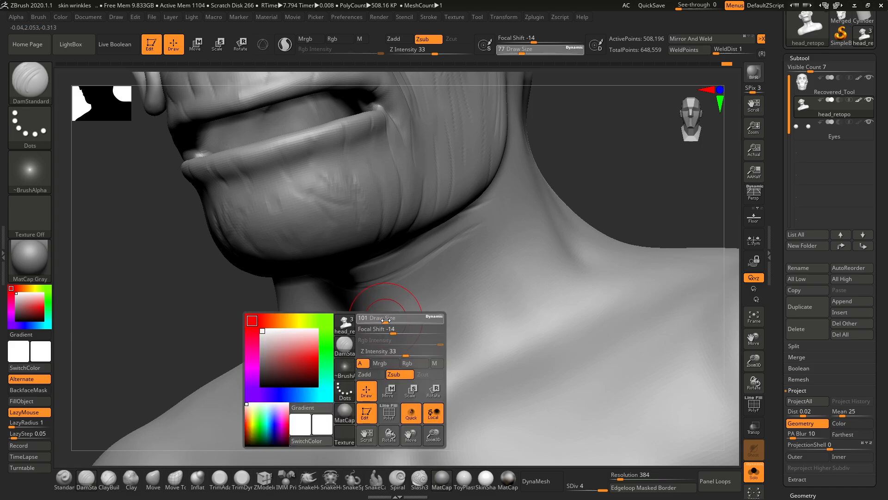
drag(391, 319, 523, 243)
drag(470, 273, 552, 229)
drag(546, 260, 432, 334)
drag(513, 282, 398, 367)
Step: Add lower folds from the front of the throat diagonally up the side of the neck
mouse_move(601, 166)
mouse_down()
mouse_move(597, 217)
mouse_move(585, 221)
mouse_up()
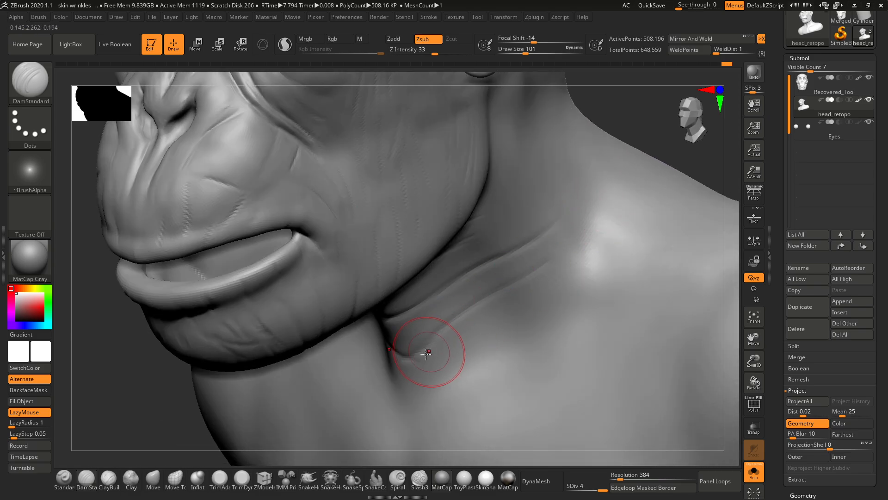
drag(402, 385, 462, 365)
drag(437, 379, 515, 326)
drag(500, 337, 556, 298)
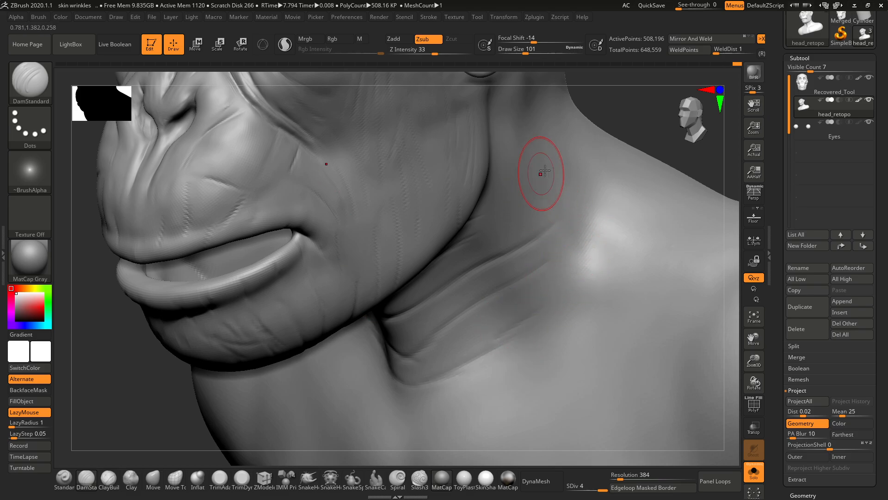
Step: Carve parallel diagonal wrinkles behind the jaw angle, running from the side of the neck back toward the shoulder
mouse_move(648, 97)
alt+mouse_down()
mouse_move(629, 145)
mouse_move(597, 162)
alt+mouse_up()
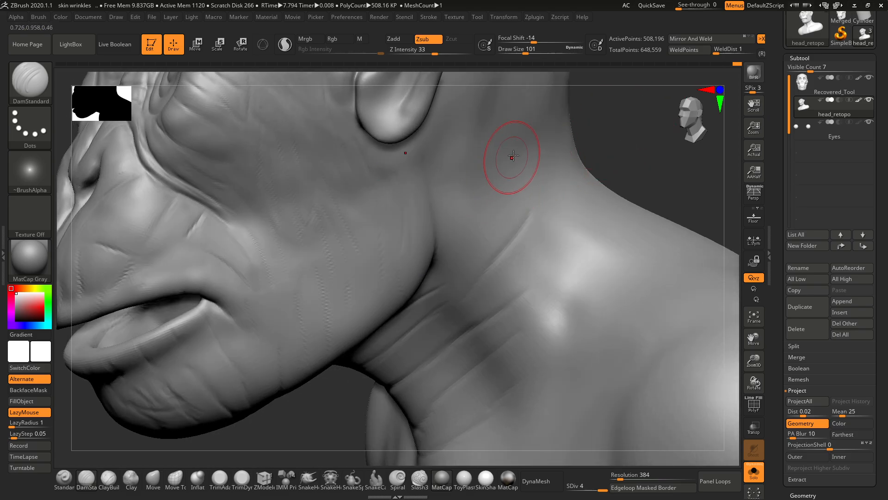
drag(424, 258, 419, 265)
drag(551, 167, 430, 284)
drag(583, 196, 487, 315)
mouse_move(640, 167)
mouse_down()
mouse_move(604, 162)
mouse_move(453, 291)
mouse_up()
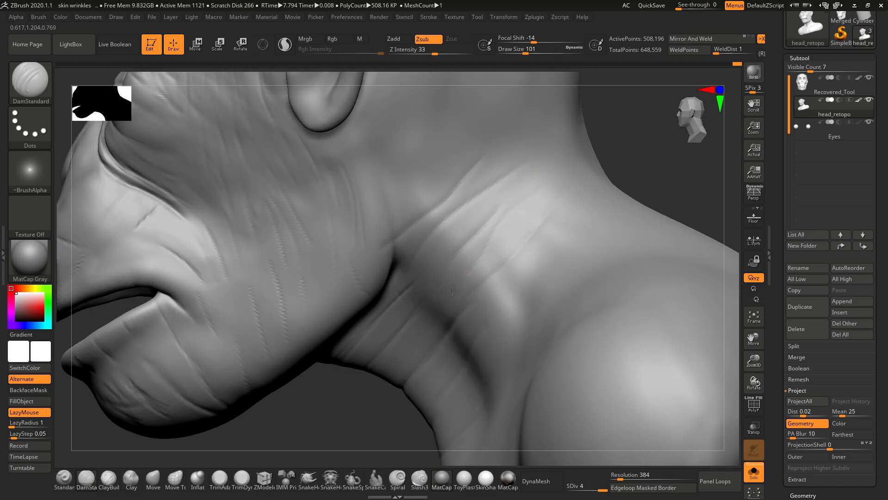
drag(502, 315, 476, 377)
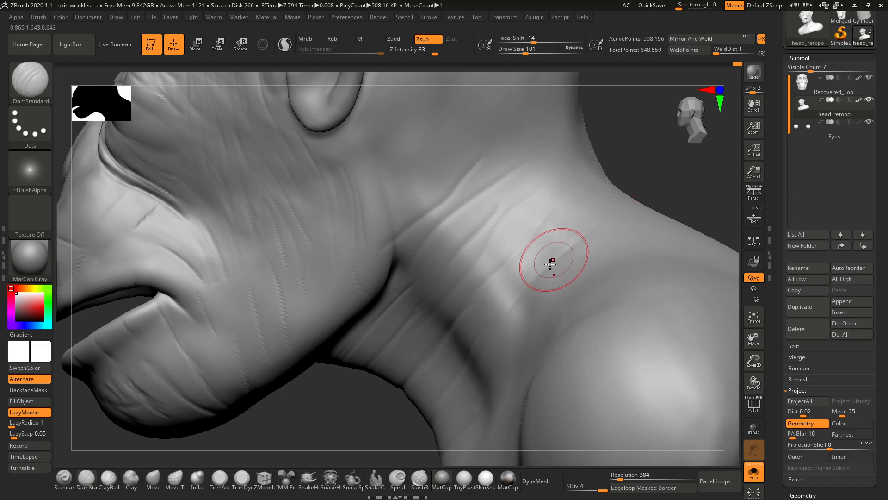
drag(567, 240, 565, 243)
mouse_move(630, 196)
right_down()
mouse_move(652, 208)
mouse_move(611, 222)
right_up()
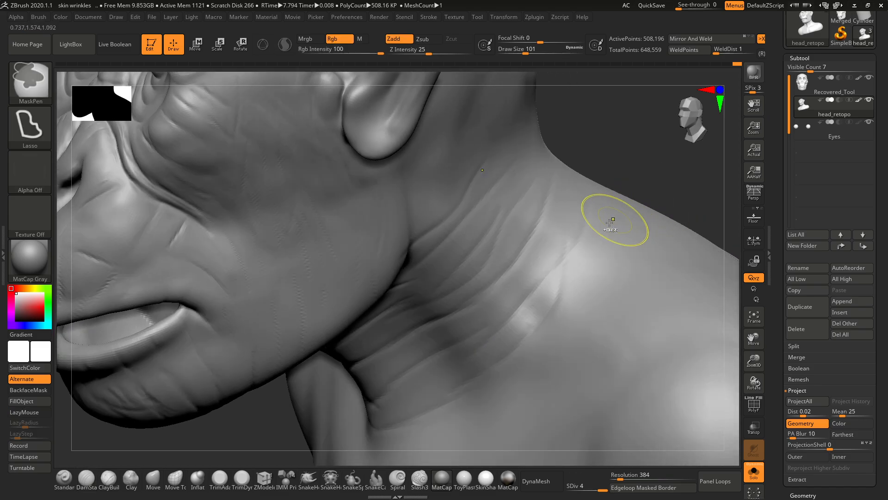
drag(573, 218, 536, 255)
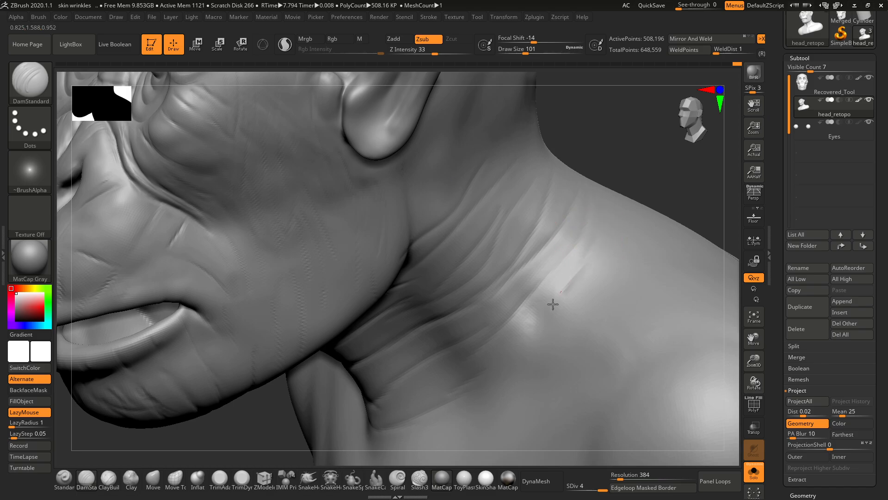
Step: Rework the creases on the neck below and behind the earlobe, running them down to the jaw angle
mouse_move(613, 174)
mouse_down()
mouse_move(606, 182)
mouse_move(589, 147)
mouse_up()
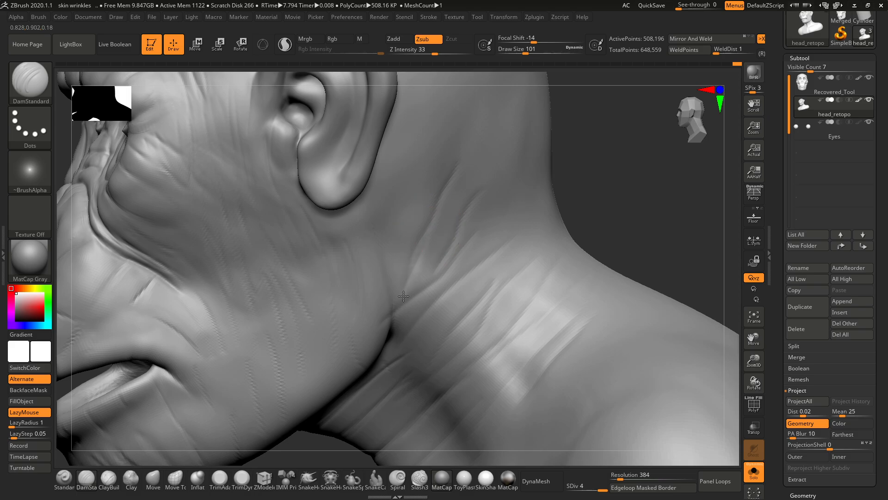
drag(553, 171, 597, 158)
drag(510, 191, 502, 195)
key(ctrl+z)
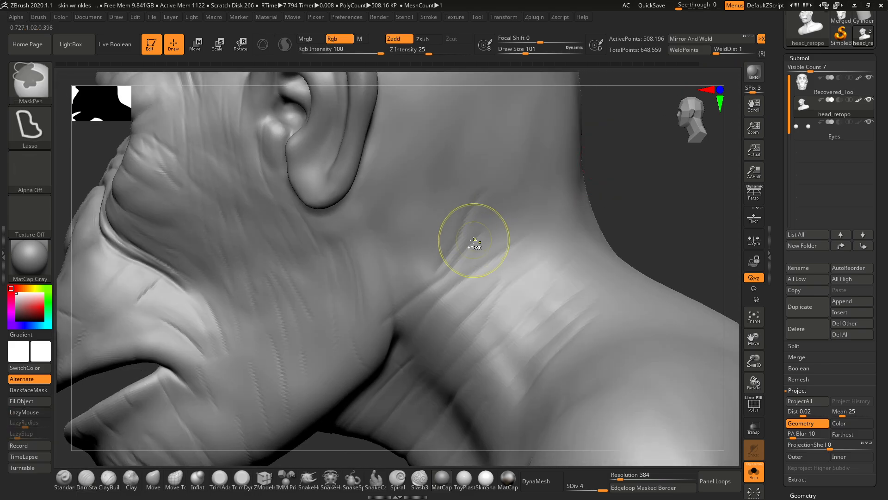
mouse_move(483, 253)
mouse_down()
mouse_move(434, 298)
mouse_move(415, 308)
mouse_move(440, 279)
mouse_move(404, 309)
mouse_up()
drag(516, 206, 398, 311)
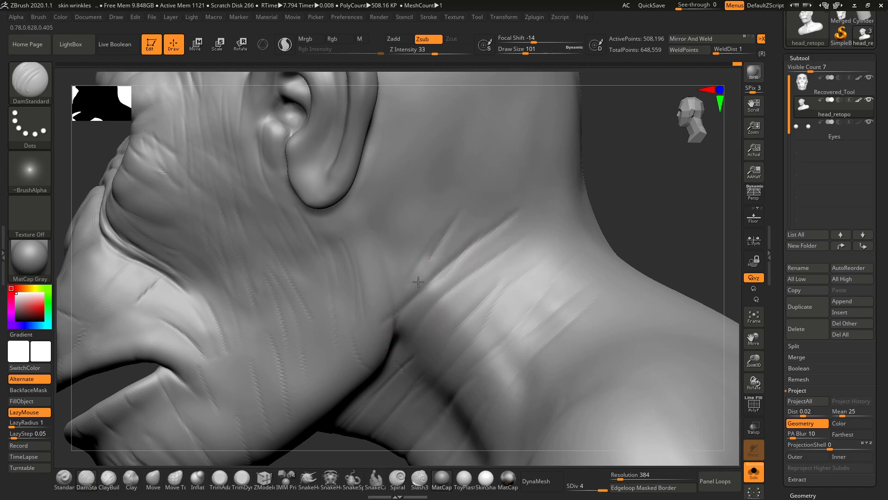
Step: Carve parallel wrinkles from behind the jaw around toward the back of the neck
key(f)
mouse_move(565, 164)
mouse_down()
mouse_move(584, 203)
mouse_move(613, 229)
mouse_up()
drag(462, 236, 532, 200)
mouse_move(471, 255)
mouse_down()
mouse_move(557, 208)
mouse_move(545, 234)
mouse_move(557, 227)
mouse_up()
drag(494, 279, 573, 232)
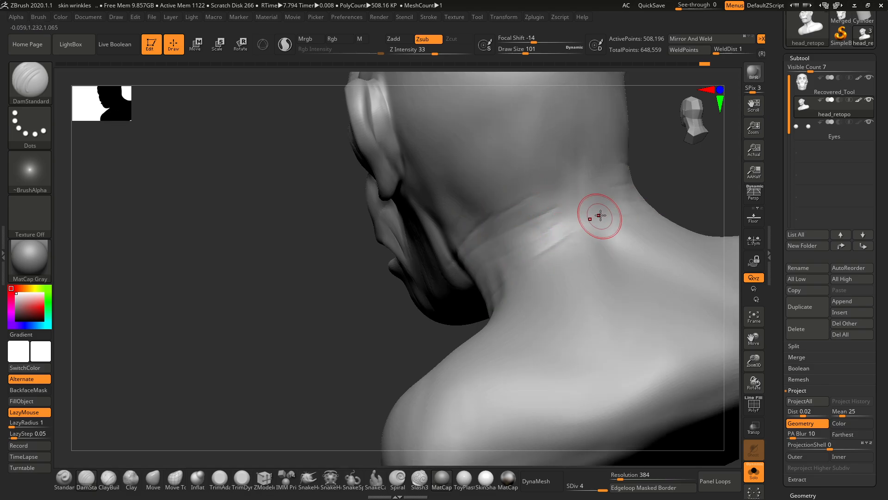
Step: Extend the neck wrinkles across the nape to the back centerline and soften them with Smooth
drag(524, 204, 614, 168)
drag(536, 217, 600, 185)
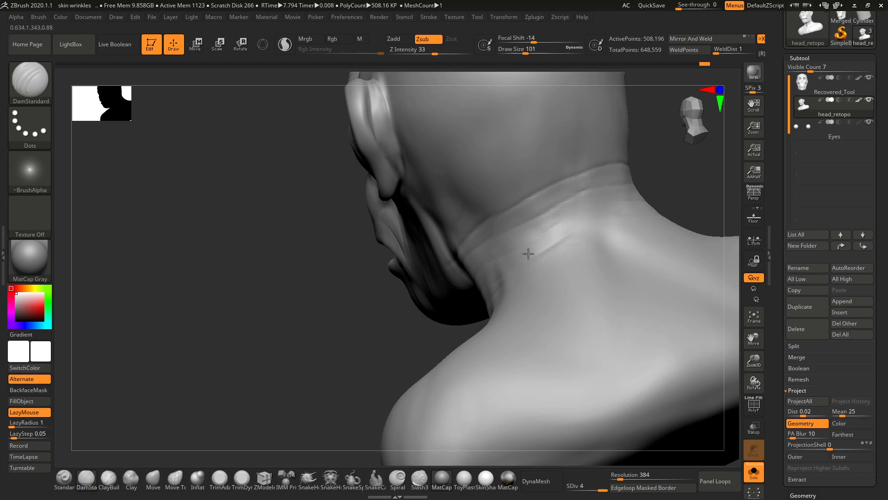
drag(532, 254, 630, 230)
key(shift)
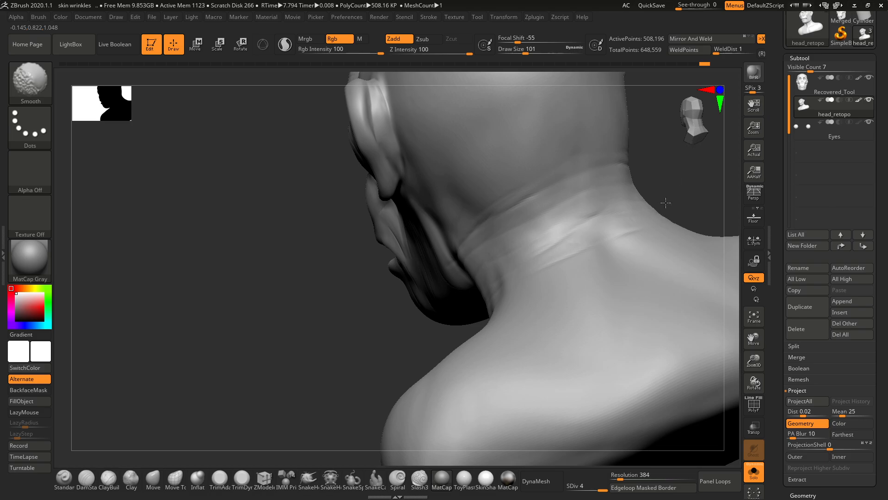
shift+drag(650, 203, 661, 173)
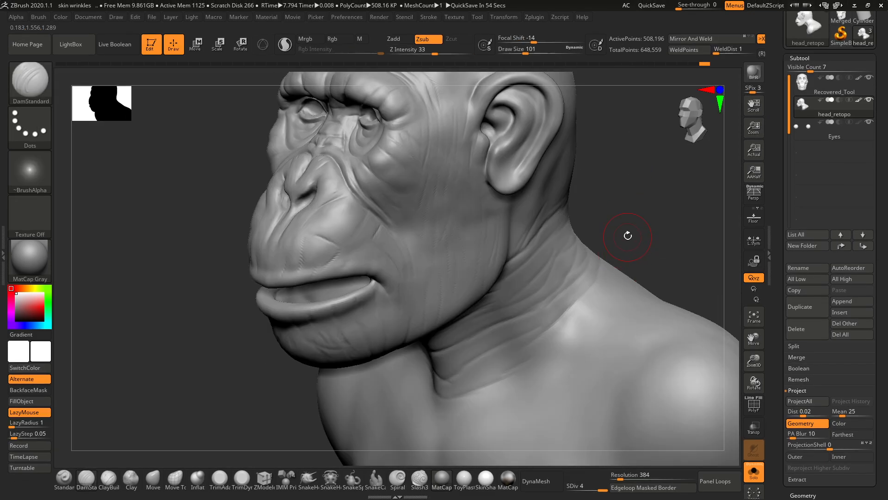
Step: Save the project as "skin wrinkles", replacing the existing ZBrush project file
mouse_move(626, 234)
mouse_down()
mouse_move(638, 204)
mouse_move(692, 204)
mouse_move(644, 230)
mouse_move(645, 209)
mouse_move(636, 227)
mouse_move(600, 236)
mouse_move(620, 223)
mouse_up()
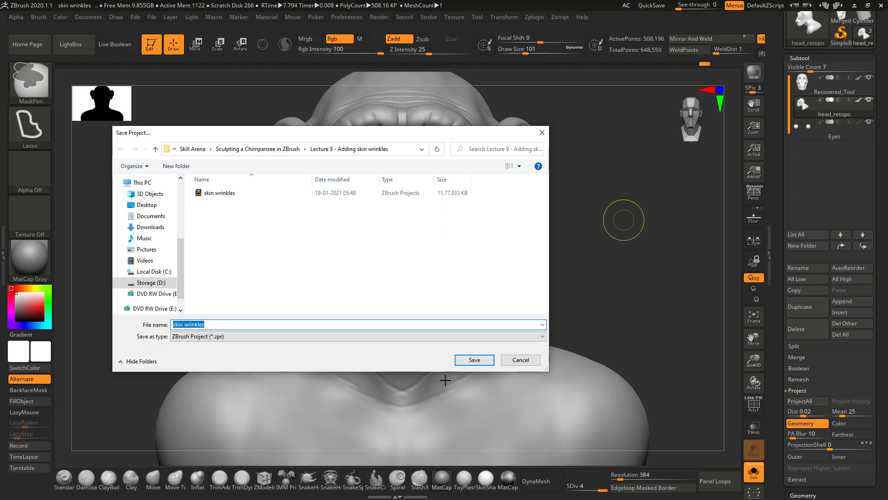
click(475, 360)
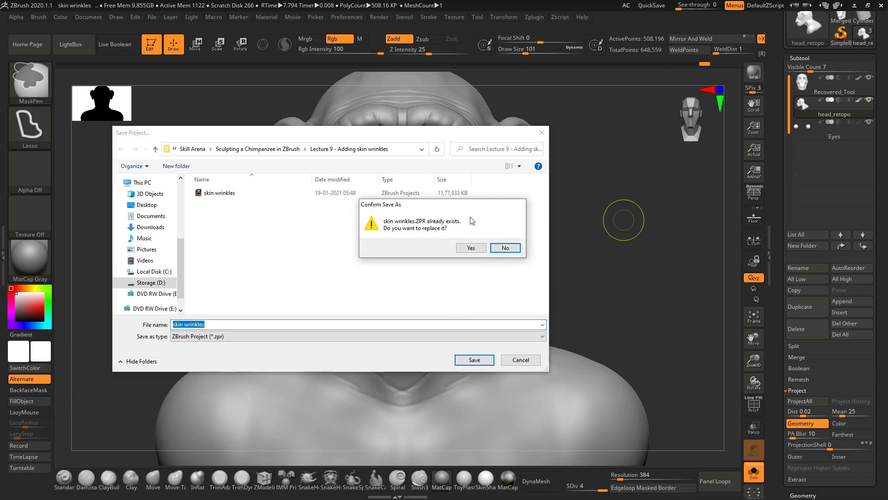
click(471, 248)
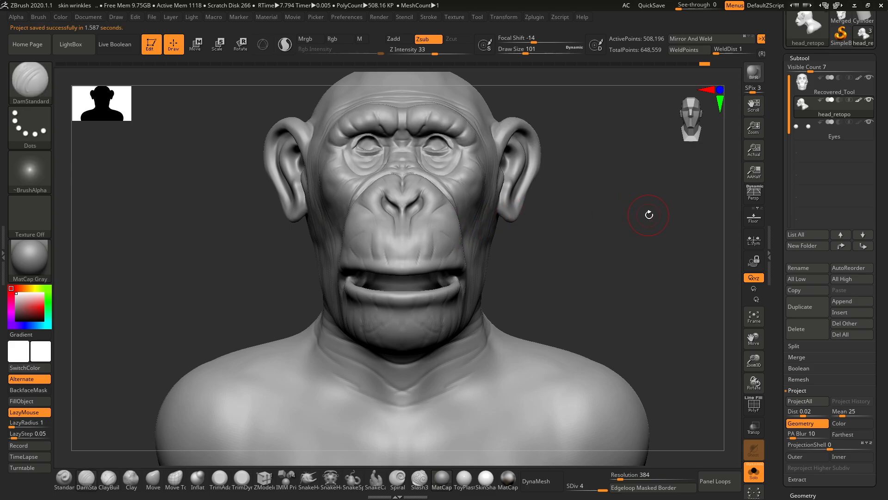
Step: Frame the bust from the front and make a BPR render of it
drag(636, 193, 634, 206)
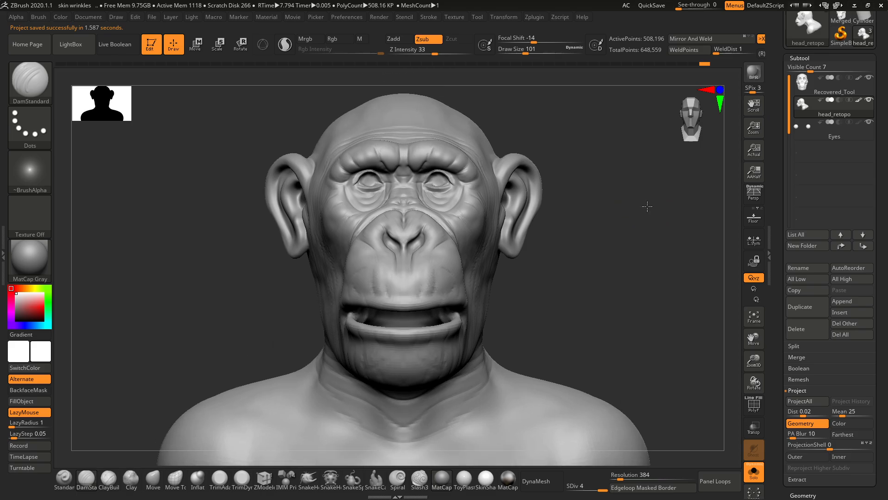
click(753, 73)
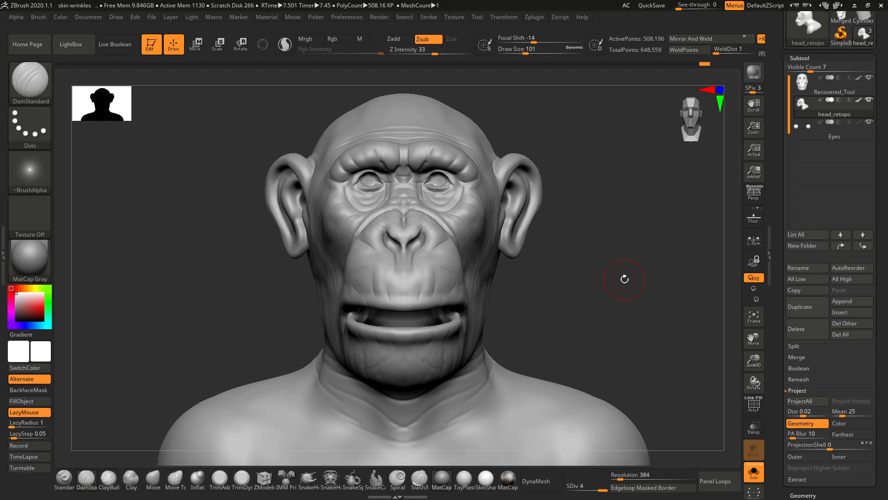
Step: Subdivide the head_retopo mesh once to subdivision level 5
alt+drag(602, 237, 580, 298)
alt+drag(641, 232, 629, 258)
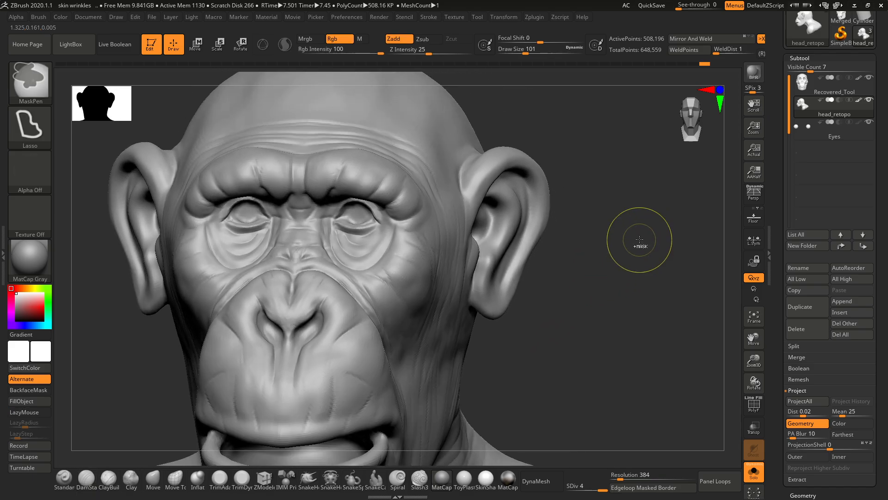
key(ctrl+d)
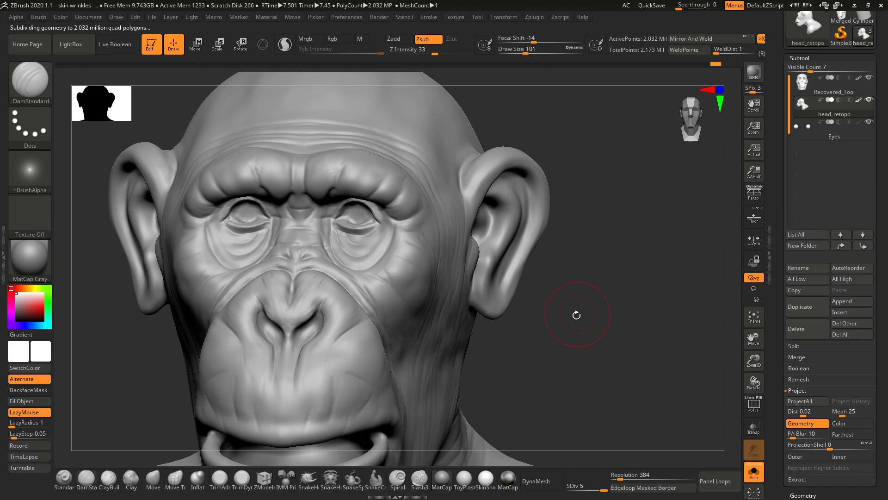
drag(576, 315, 647, 86)
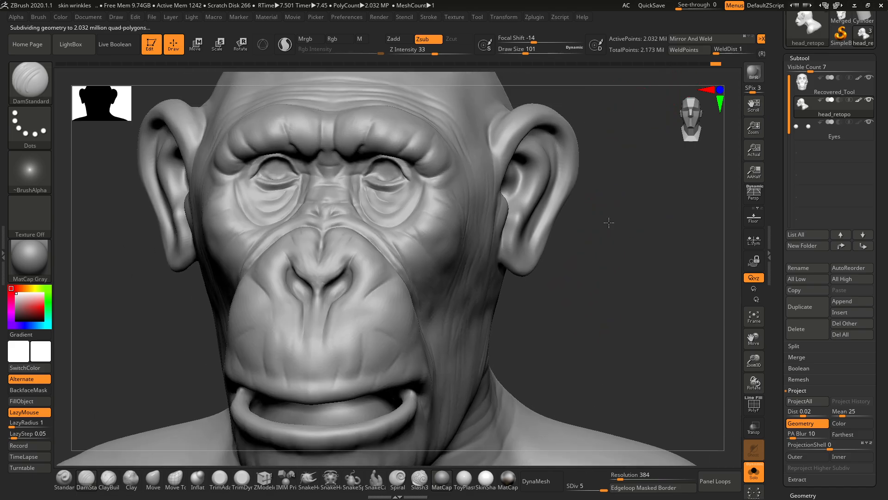
Step: Set the brush Draw Size to 56 and try symmetrical DamStandard creases on the upper lip below the nostrils, undoing the strokes
mouse_move(608, 222)
mouse_down()
mouse_move(610, 212)
mouse_move(604, 228)
mouse_move(633, 221)
mouse_move(597, 238)
mouse_move(611, 235)
mouse_up()
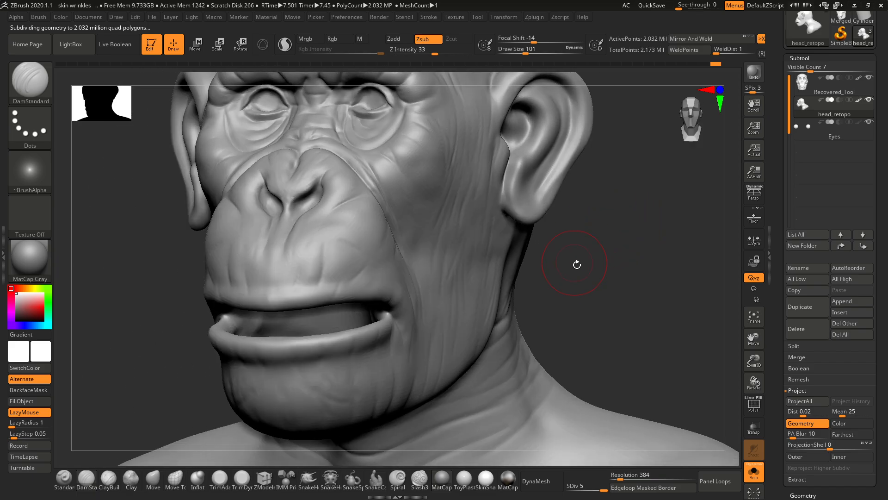
mouse_move(575, 263)
mouse_down()
mouse_move(609, 251)
mouse_move(632, 269)
mouse_move(546, 248)
mouse_move(588, 280)
mouse_move(584, 289)
mouse_up()
key(space)
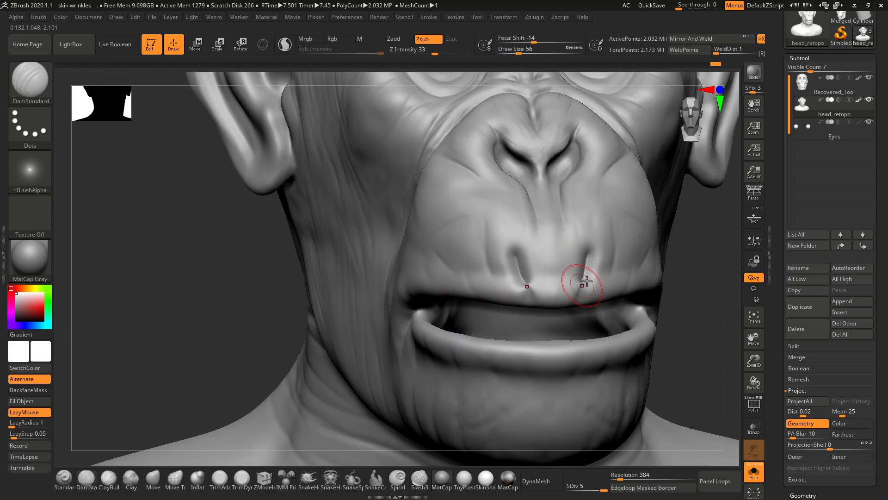
drag(692, 246, 621, 253)
key(ctrl+z)
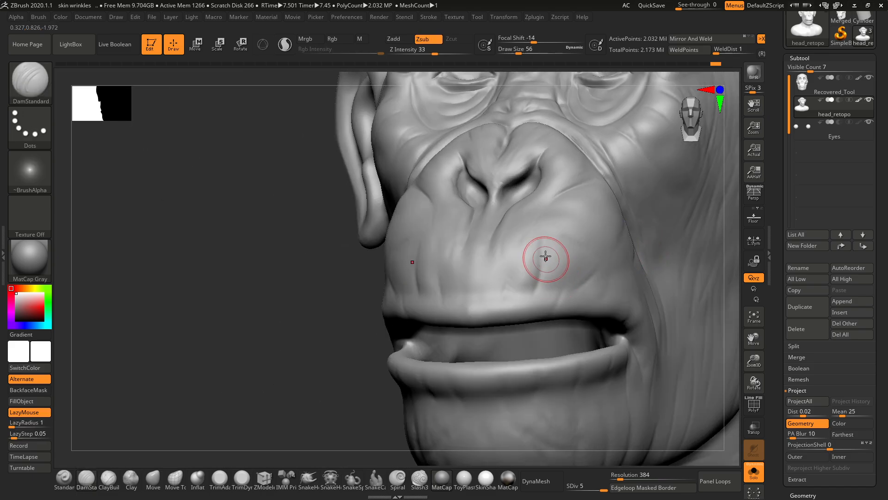
Step: Try vertical and diagonal DamStandard wrinkles on the sides of the muzzle above the mouth, undoing each stroke
drag(542, 238, 539, 293)
key(ctrl+z)
drag(596, 260, 573, 293)
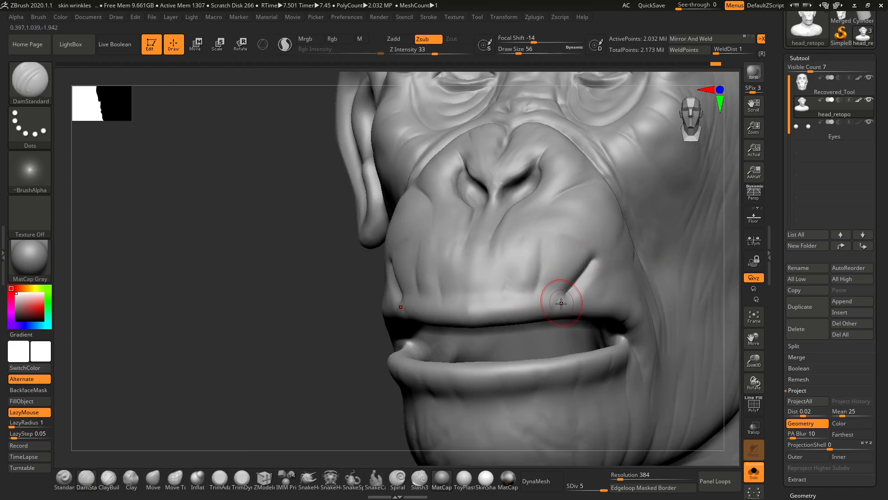
key(ctrl+z)
drag(545, 224, 531, 296)
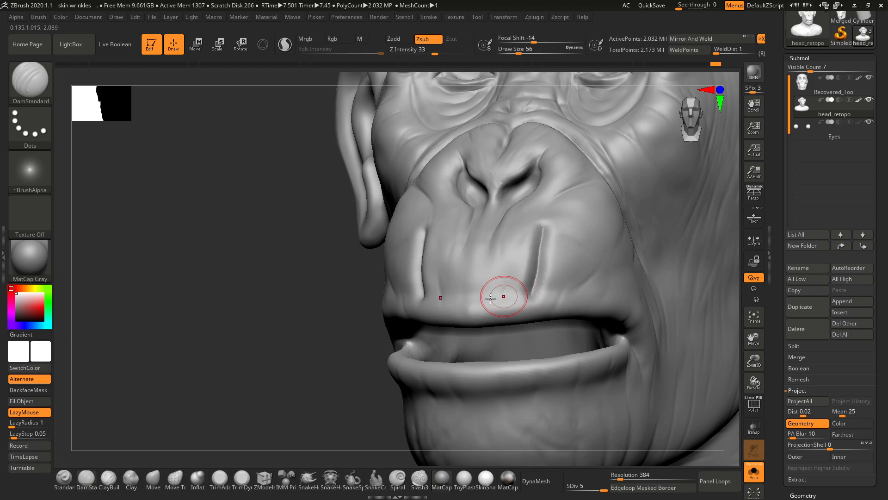
mouse_move(289, 317)
mouse_down()
mouse_move(324, 314)
mouse_move(422, 258)
mouse_up()
key(ctrl+z)
drag(397, 226, 423, 301)
key(ctrl+z)
Step: Frame the whole bust from the front and save the project as "skin wrinkles"
drag(654, 264, 622, 218)
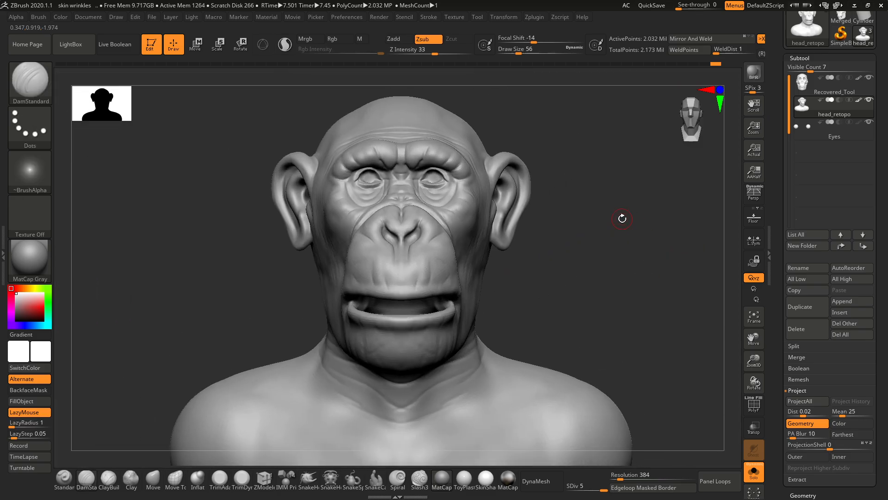
key(ctrl+s)
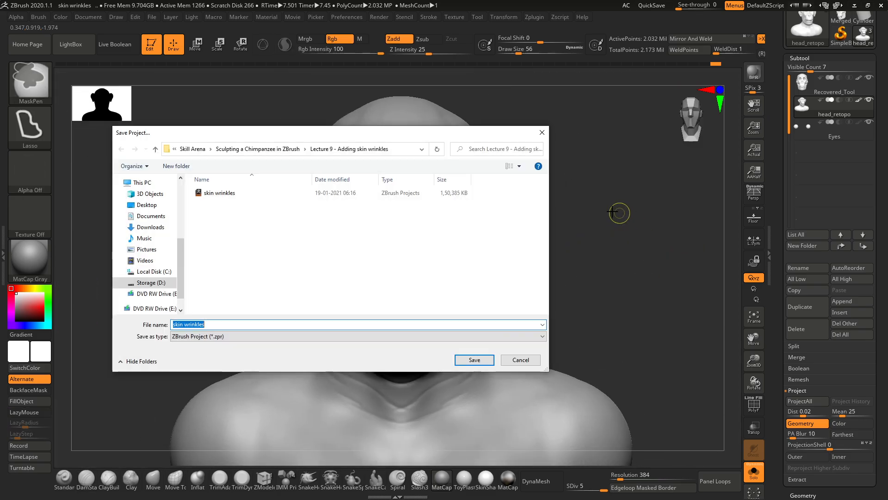